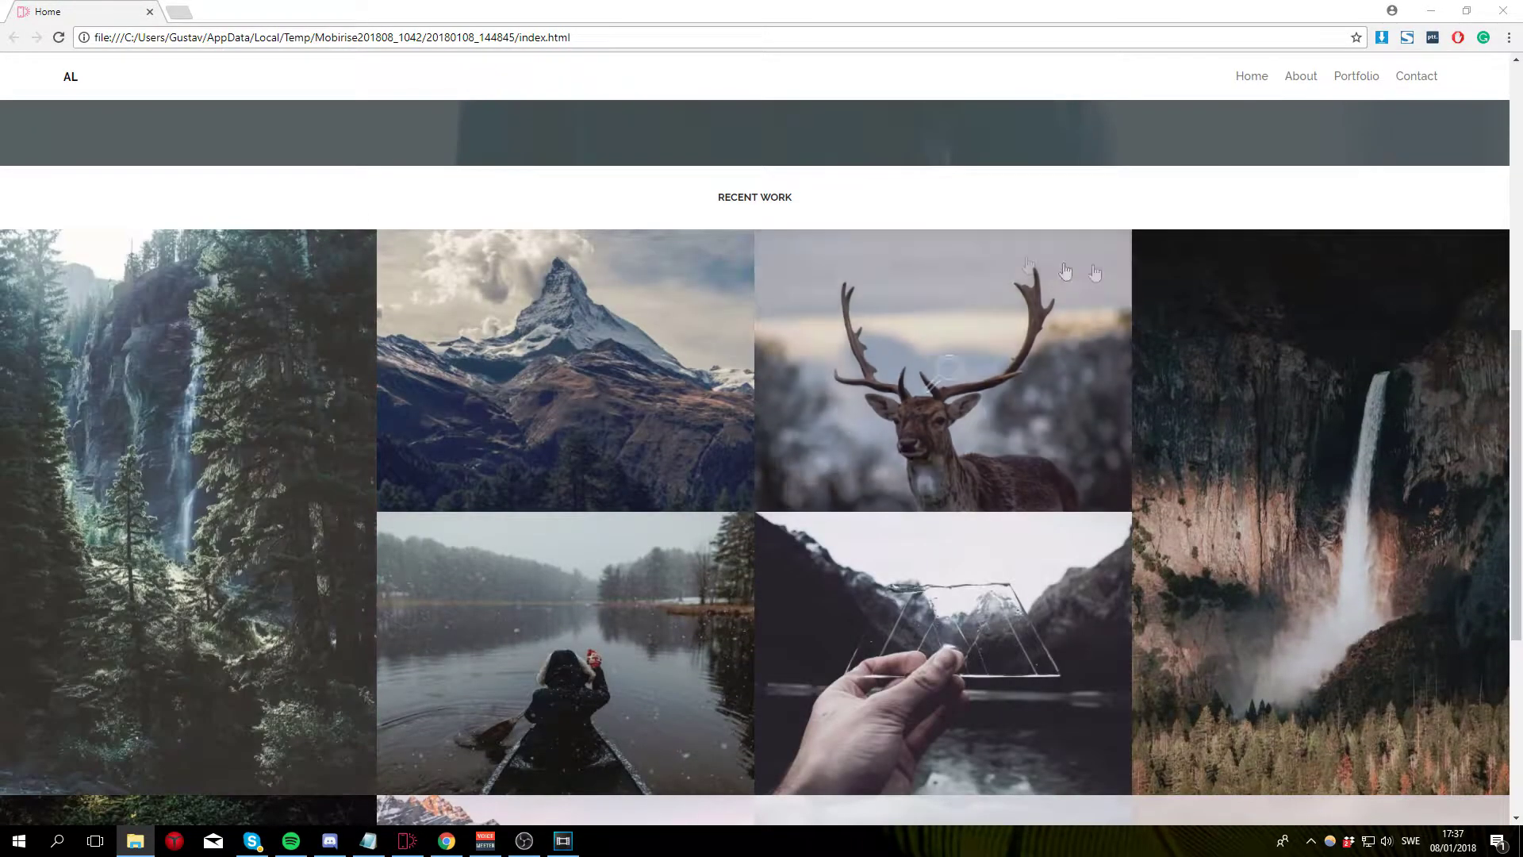
scroll(1388, 673, down, 5)
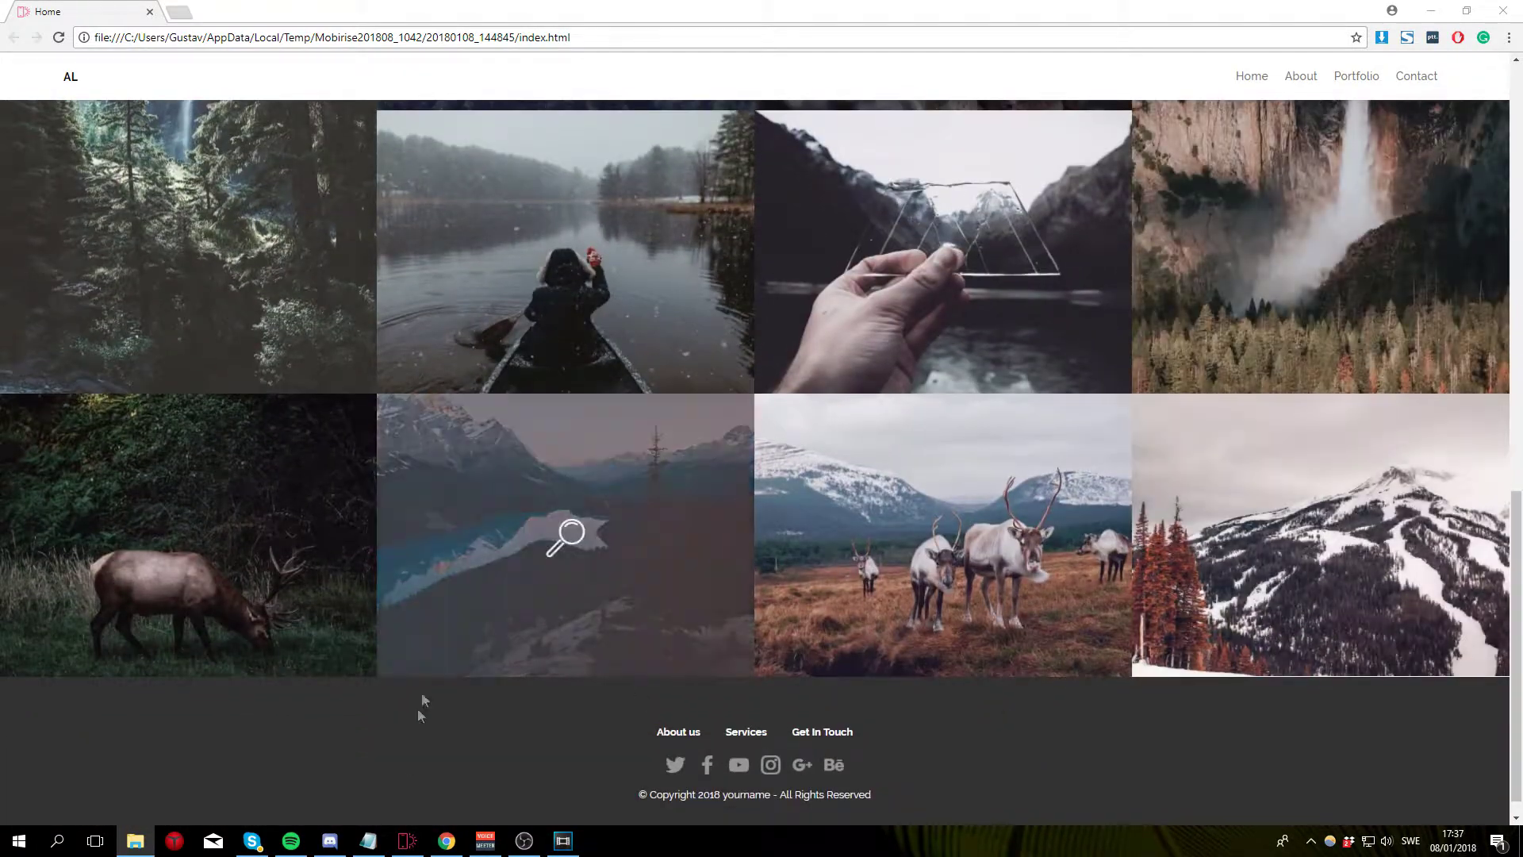
Step: In Mobirise, add the last, simplest copyright-only footer block from the Footers section
click(407, 840)
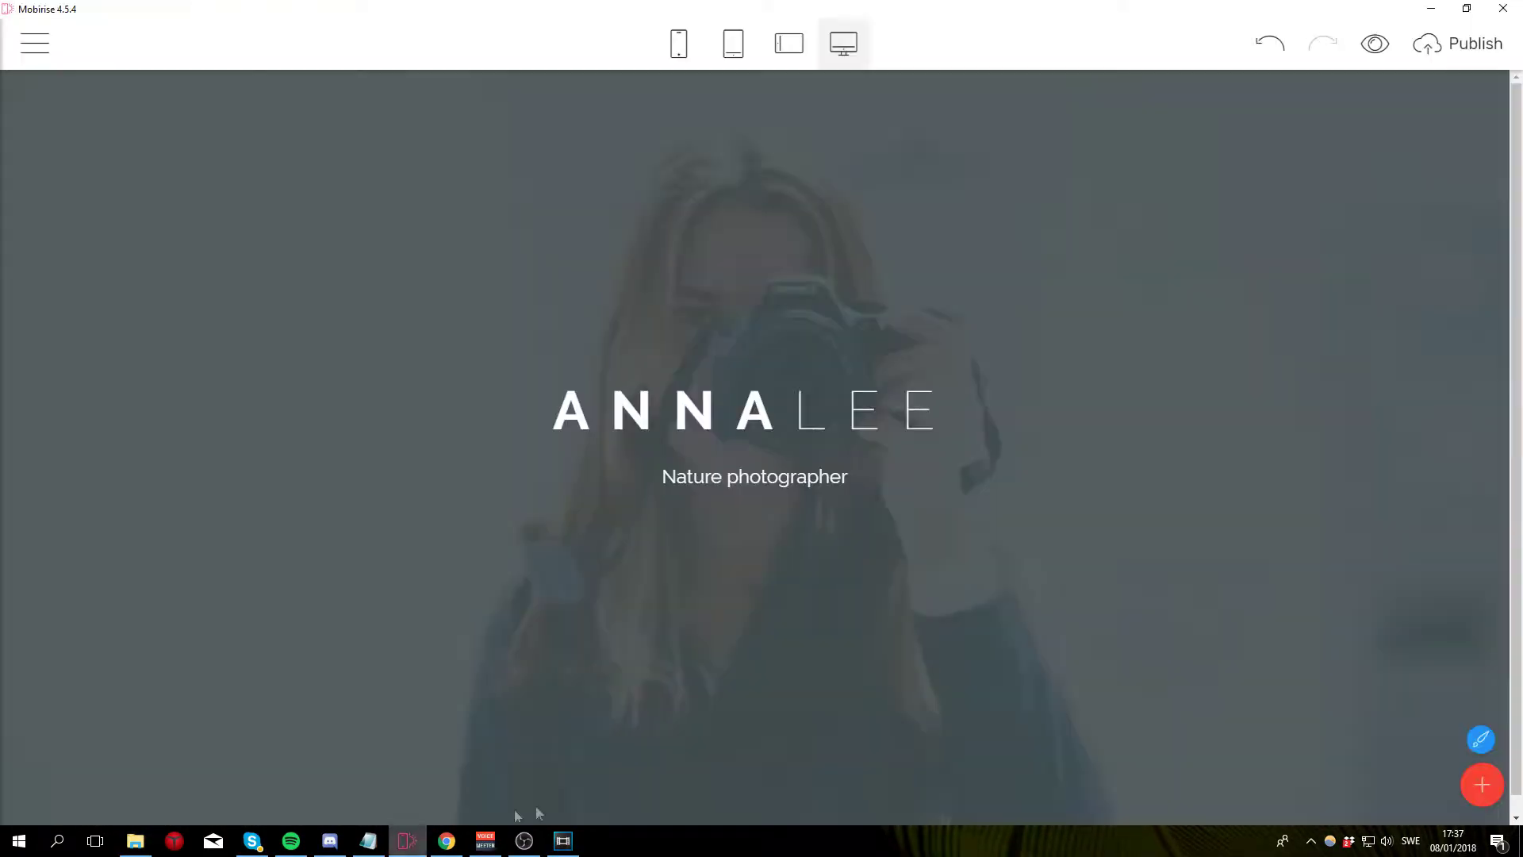
click(1482, 785)
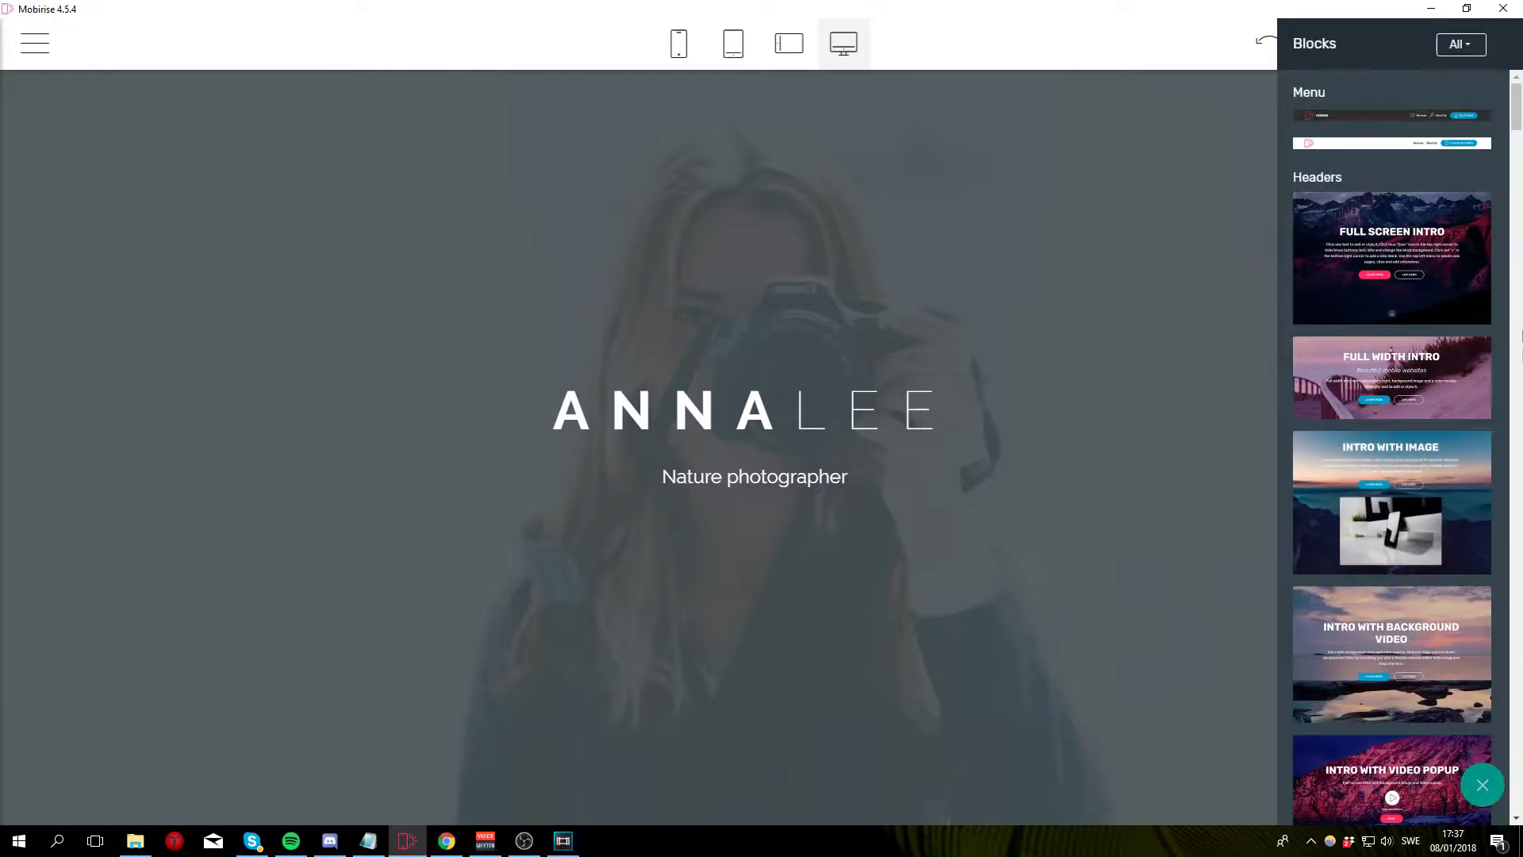
drag(1516, 103, 1509, 774)
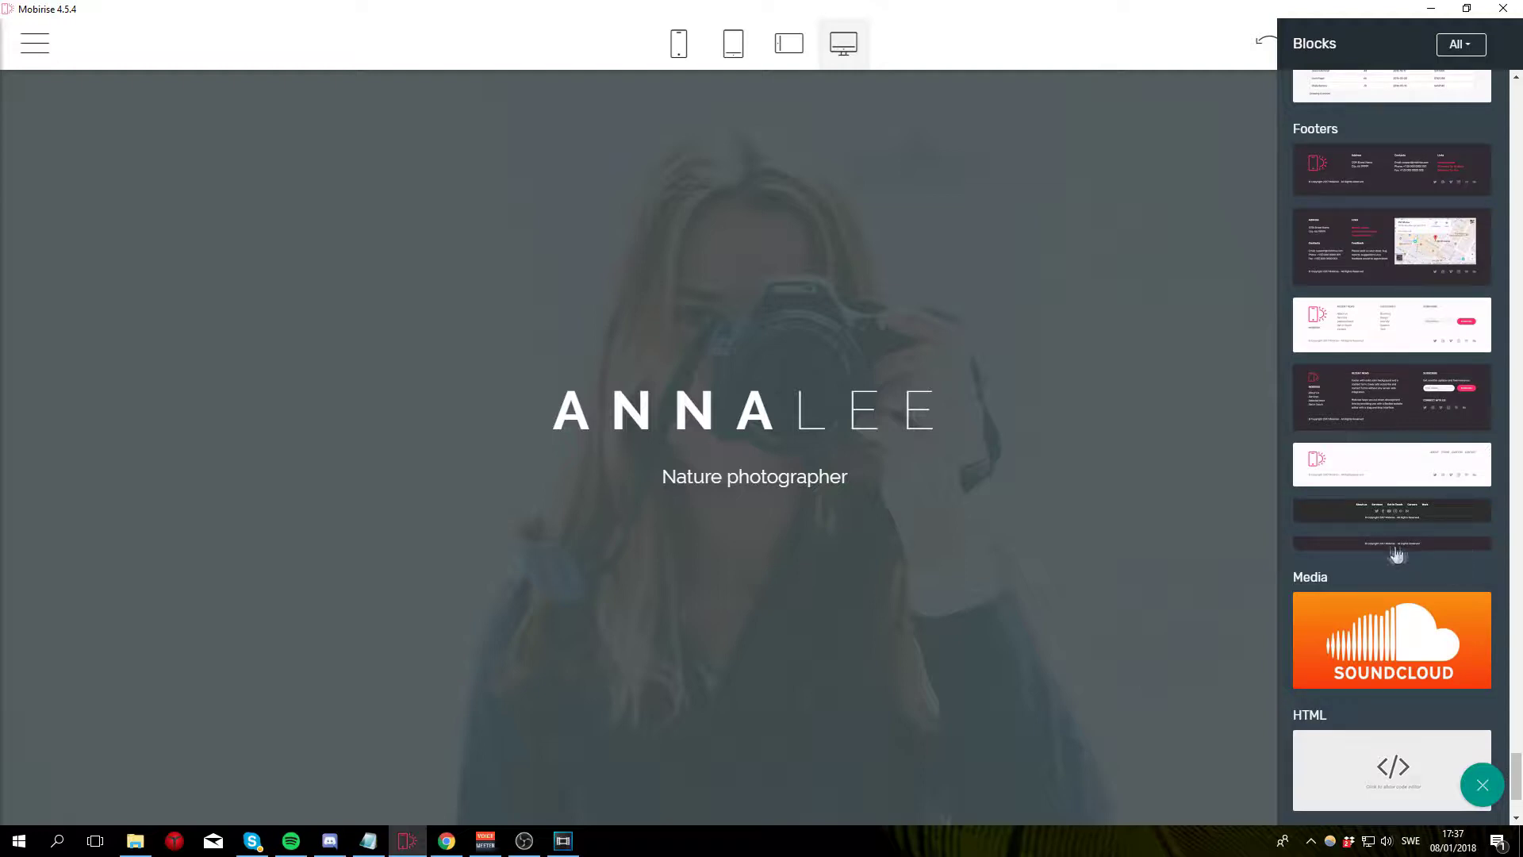
click(1347, 547)
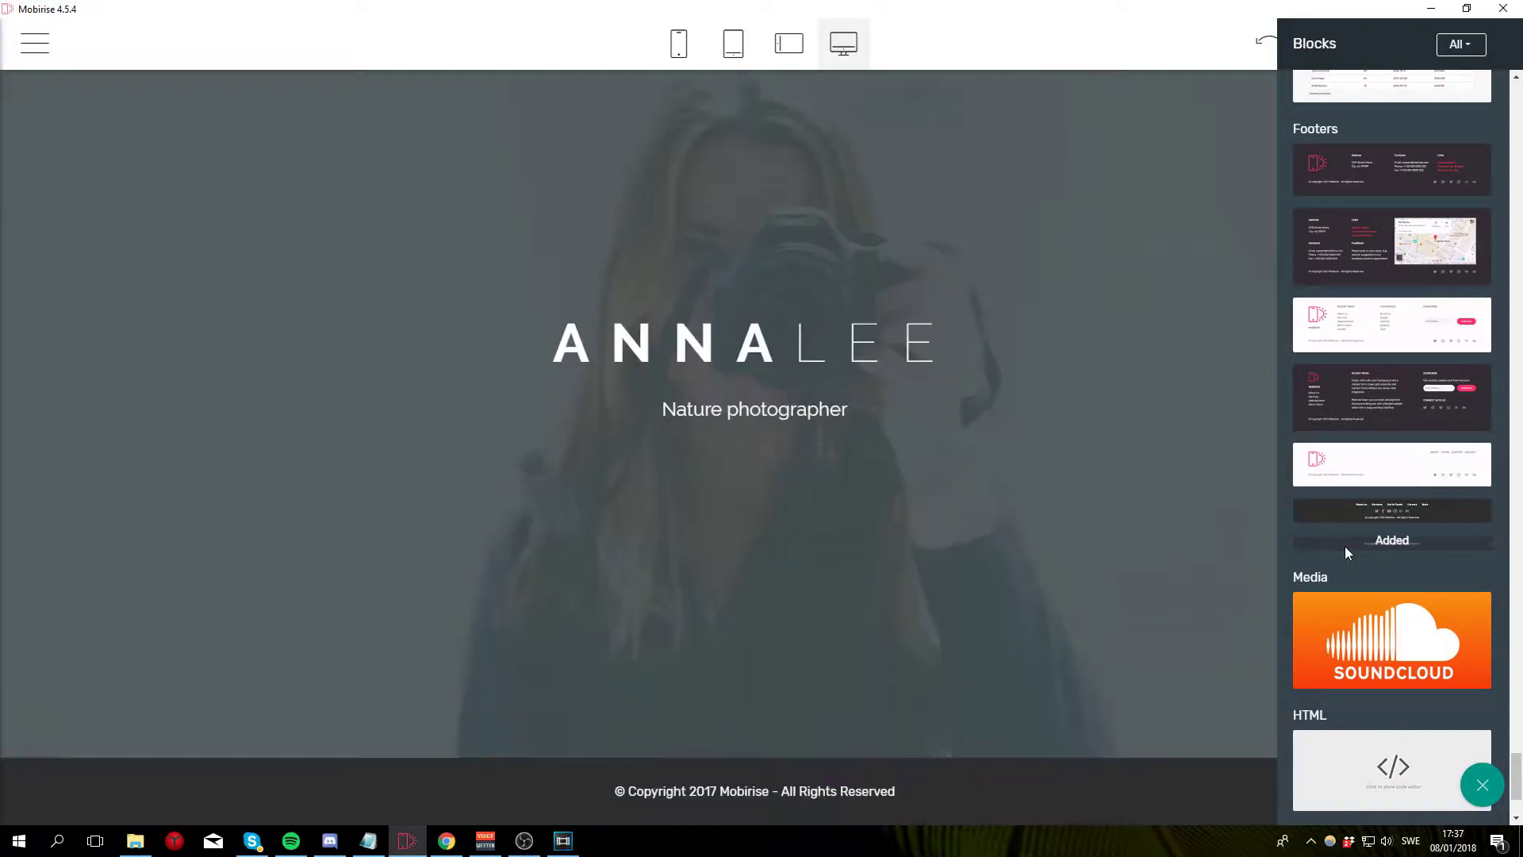
Step: Replace the footer's copyright text with 'RECENT WORK' and make it bold
click(988, 805)
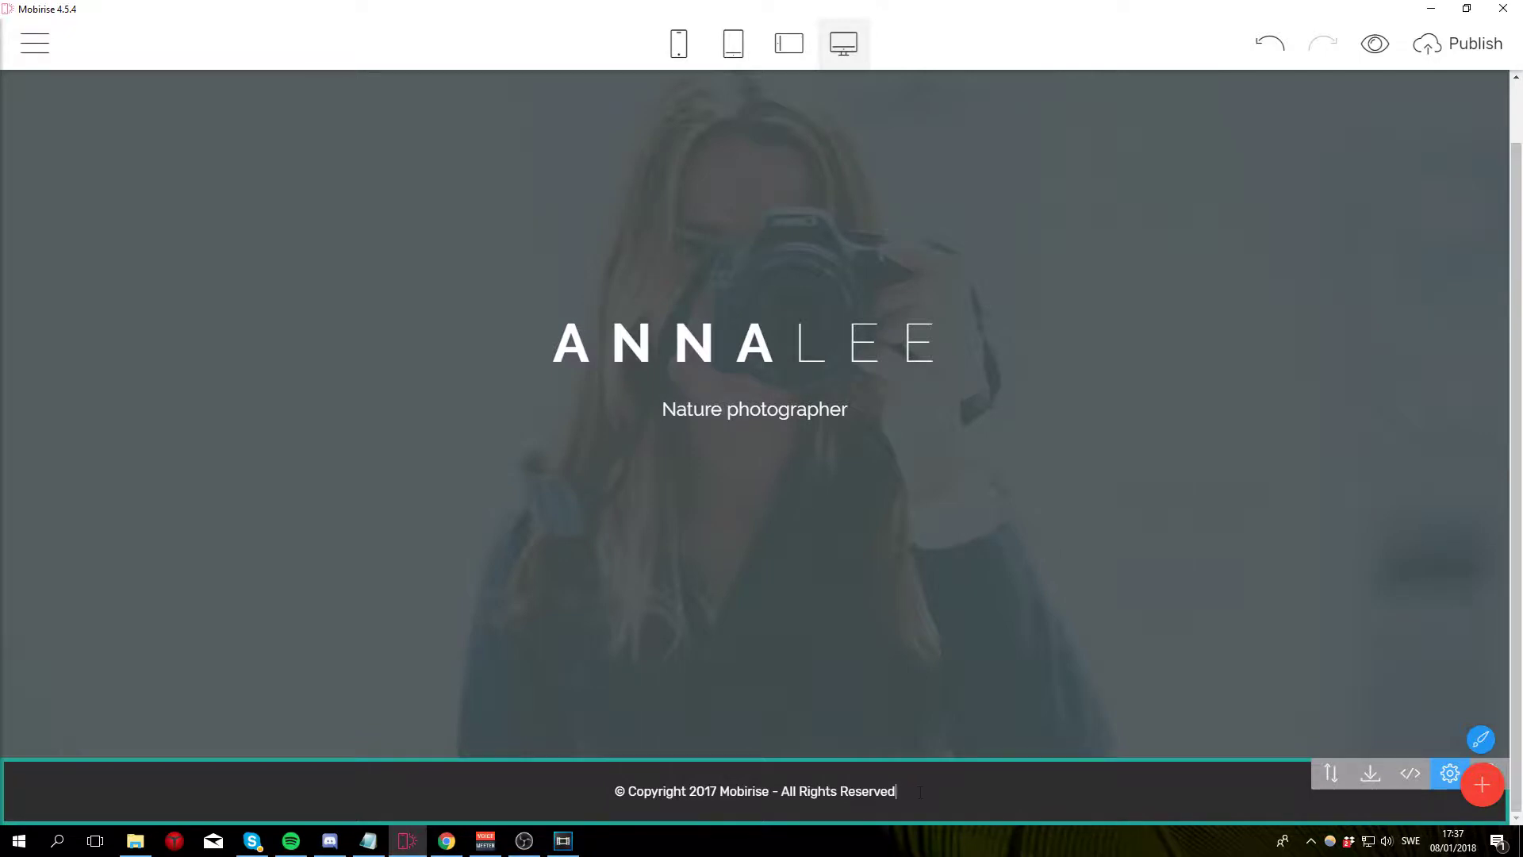
drag(920, 791, 612, 791)
text(R)
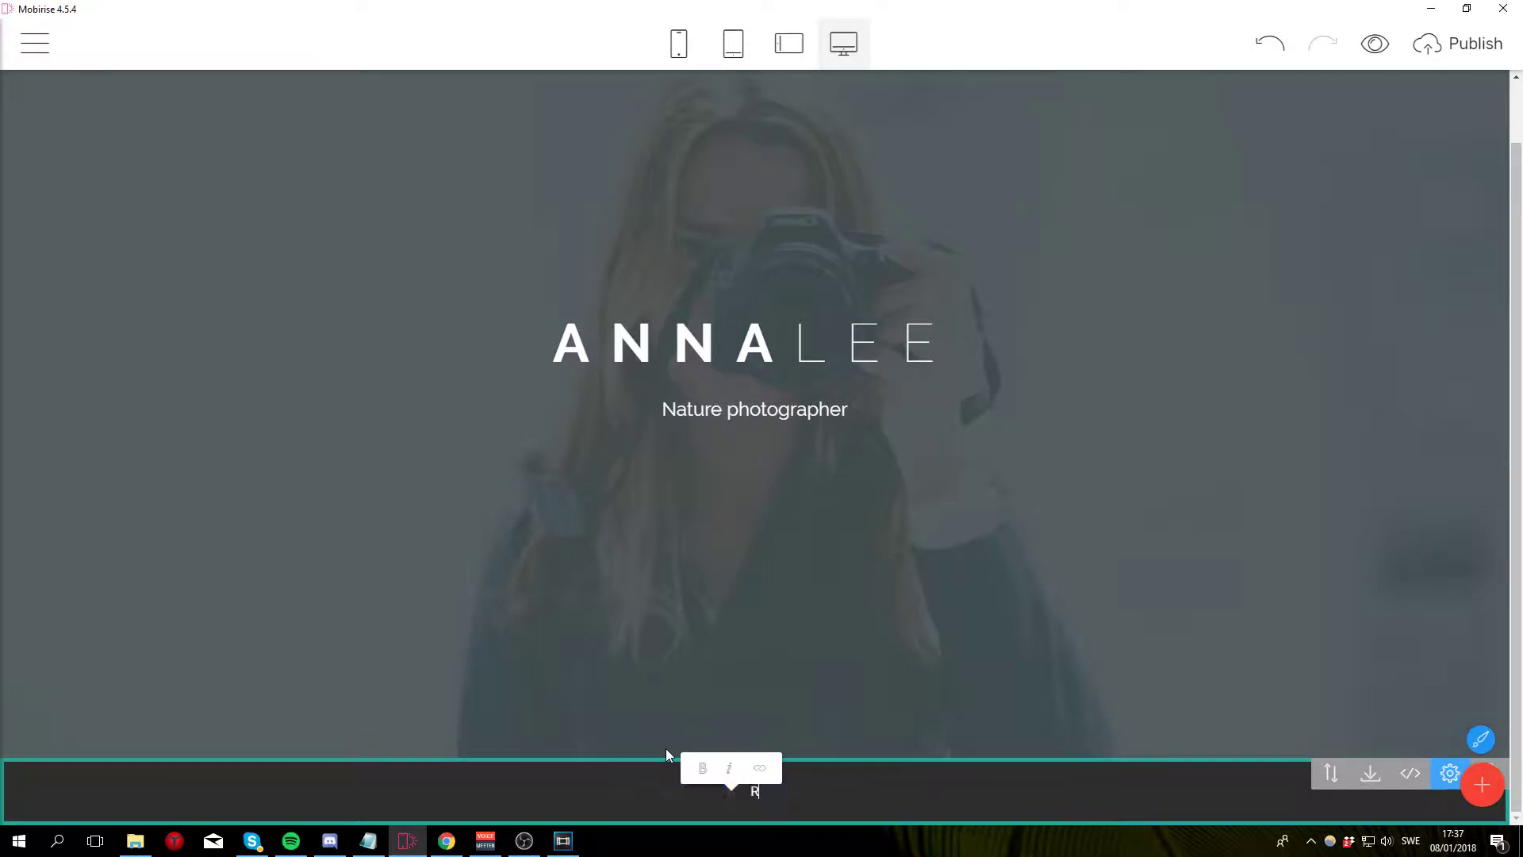
text(ECENT WOR)
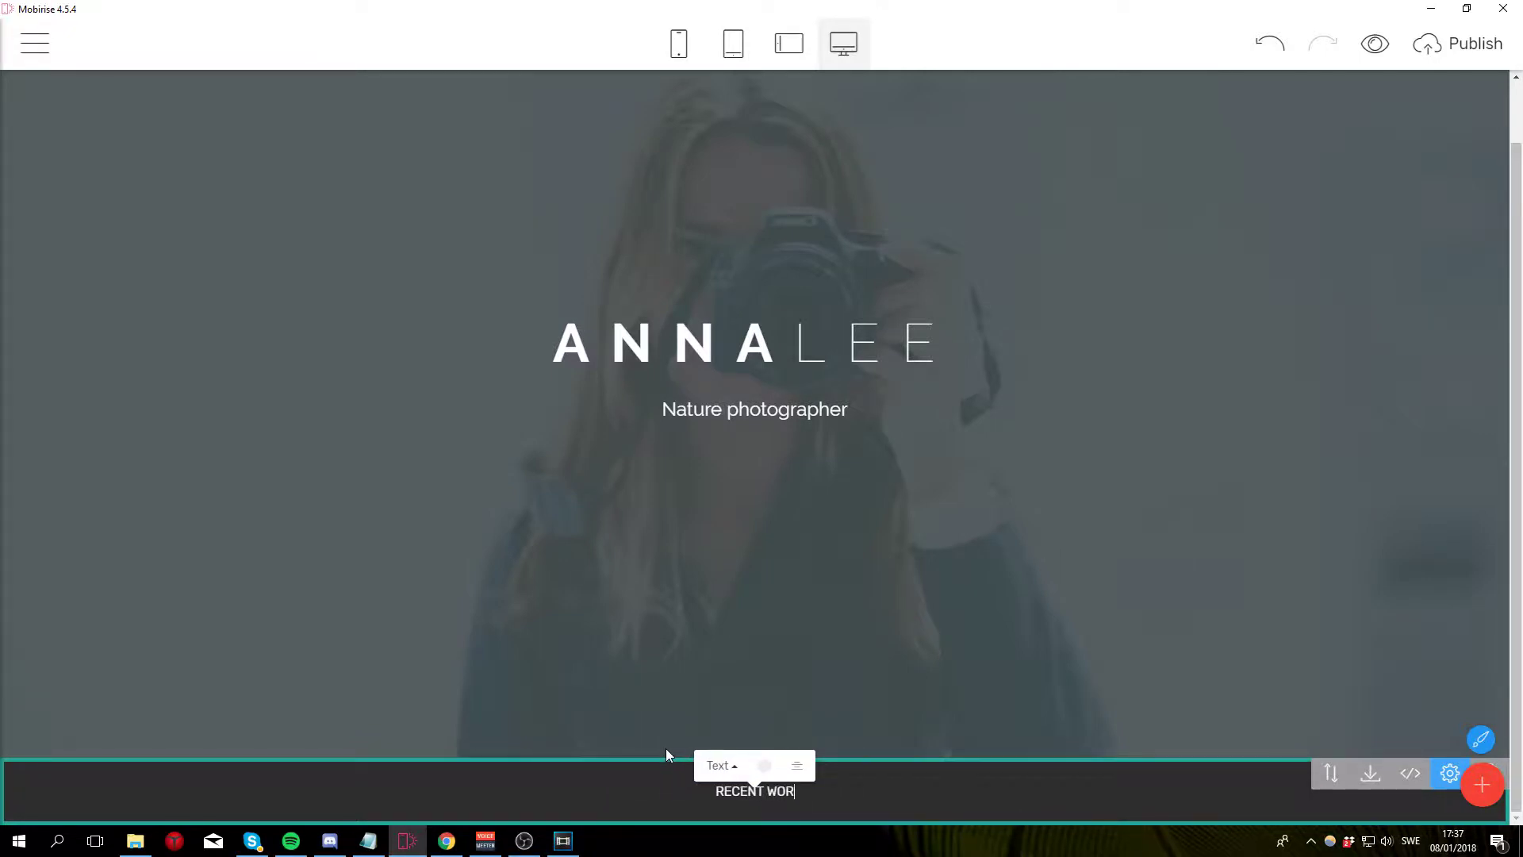
text(K)
key(ctrl+a)
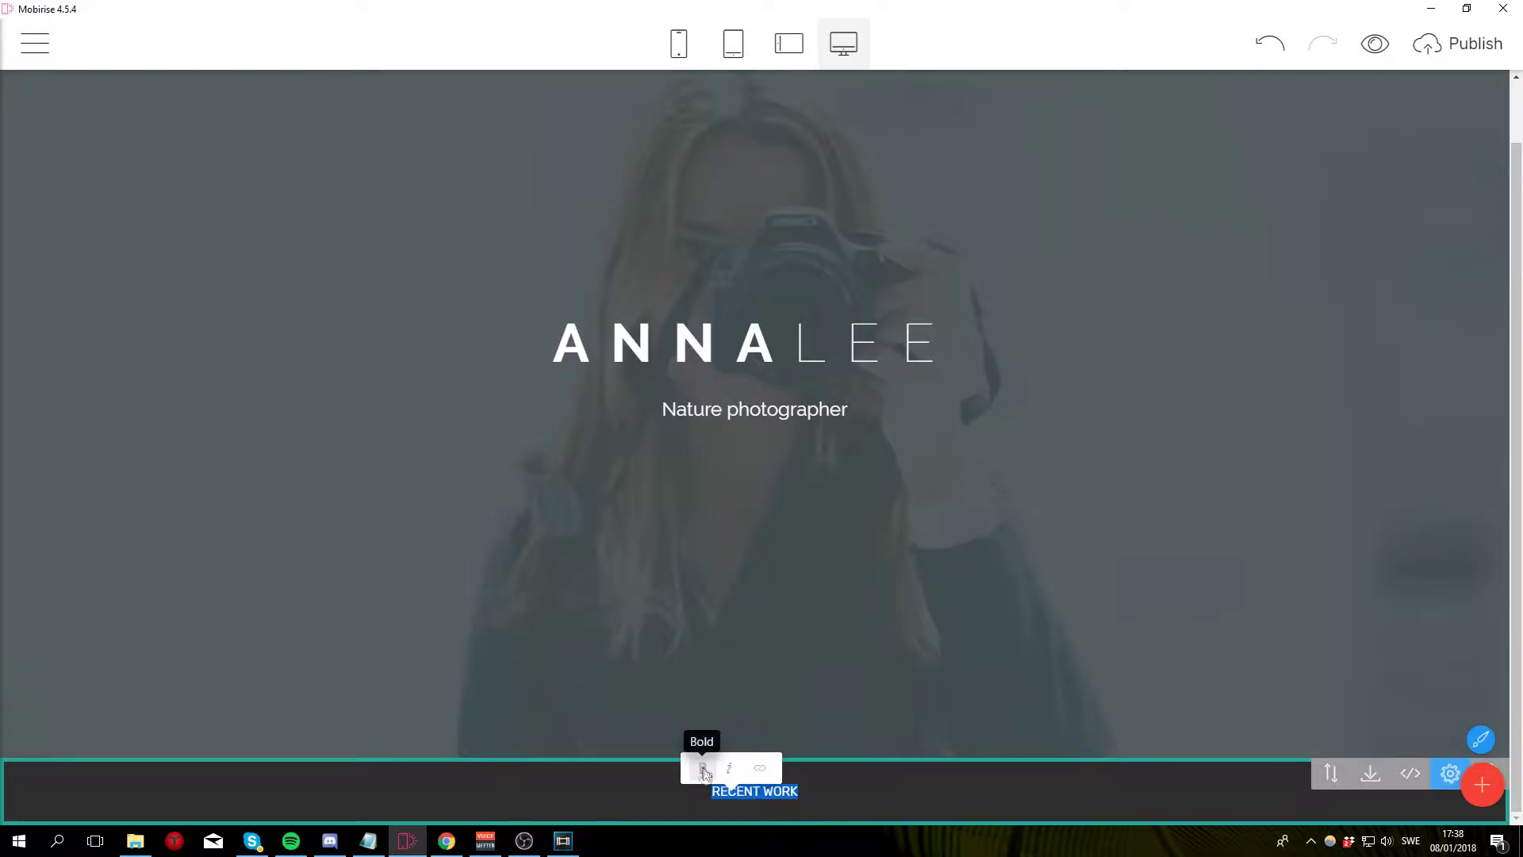
click(703, 768)
Step: Change the RECENT WORK heading's text colour to dark
click(768, 795)
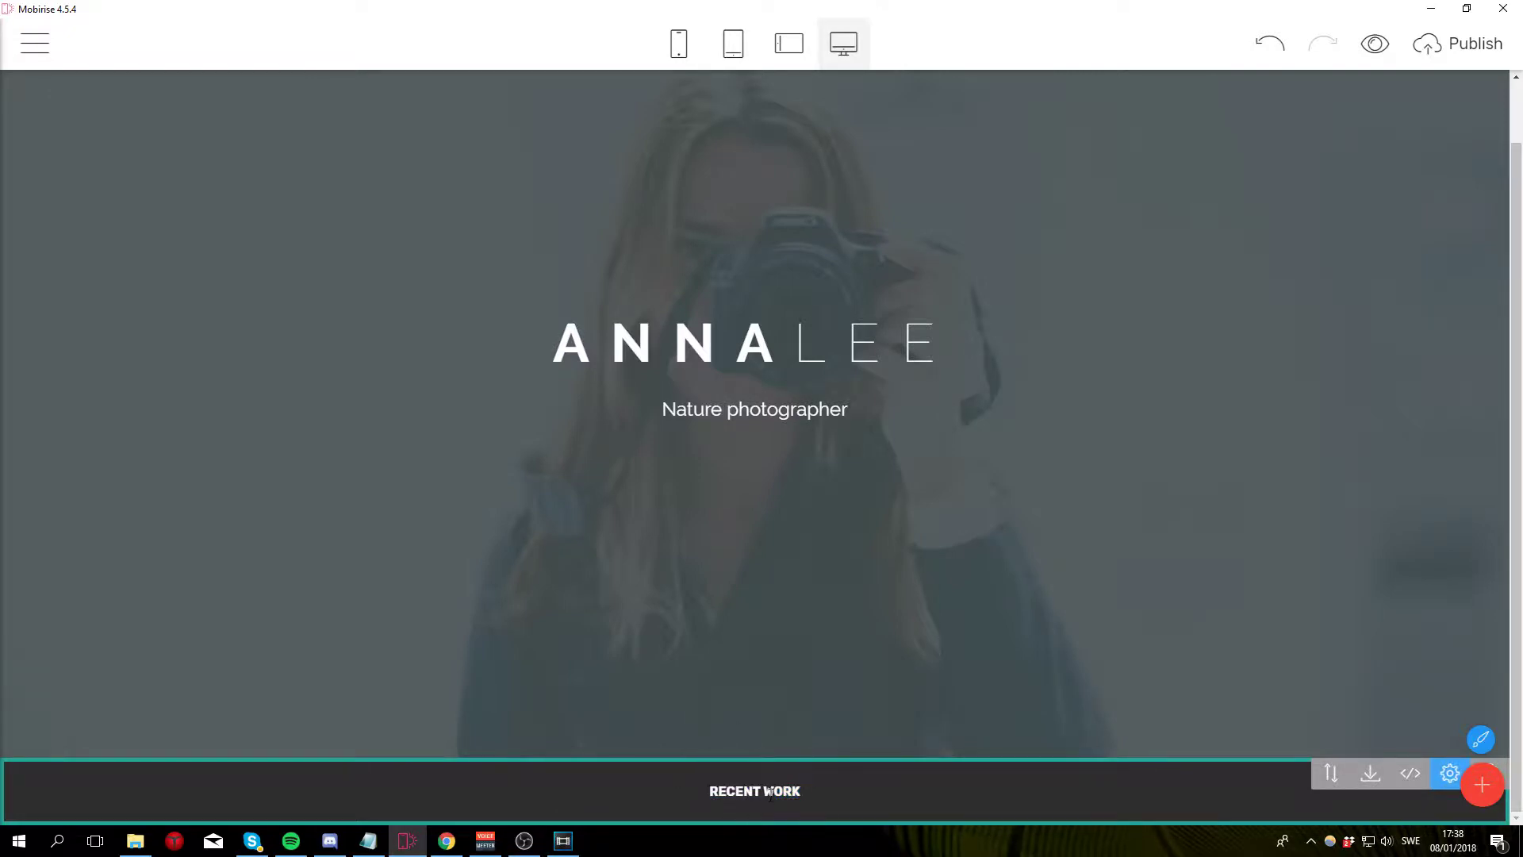
click(794, 775)
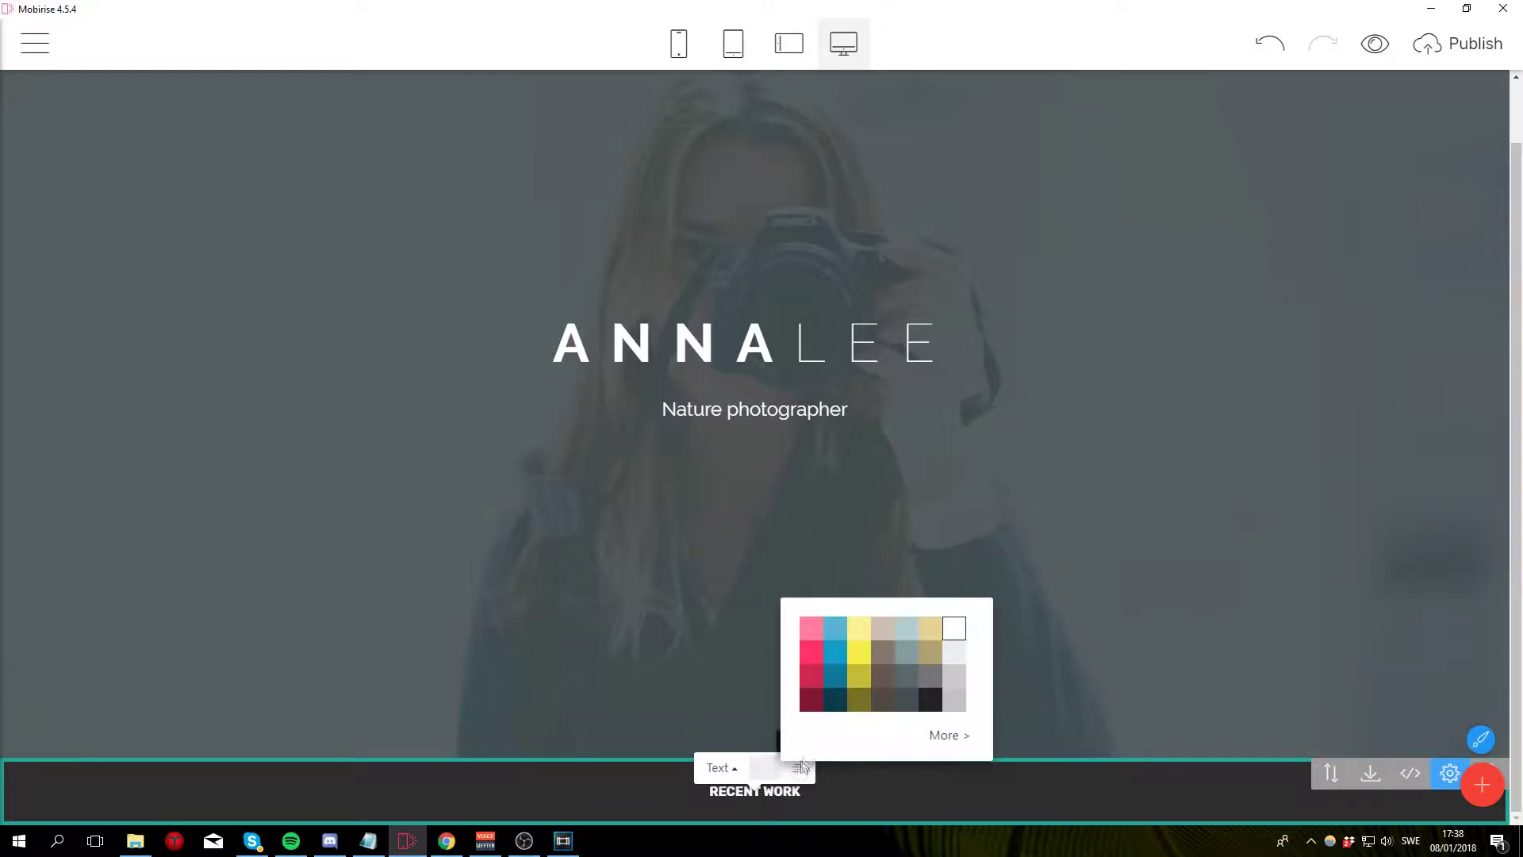
click(932, 702)
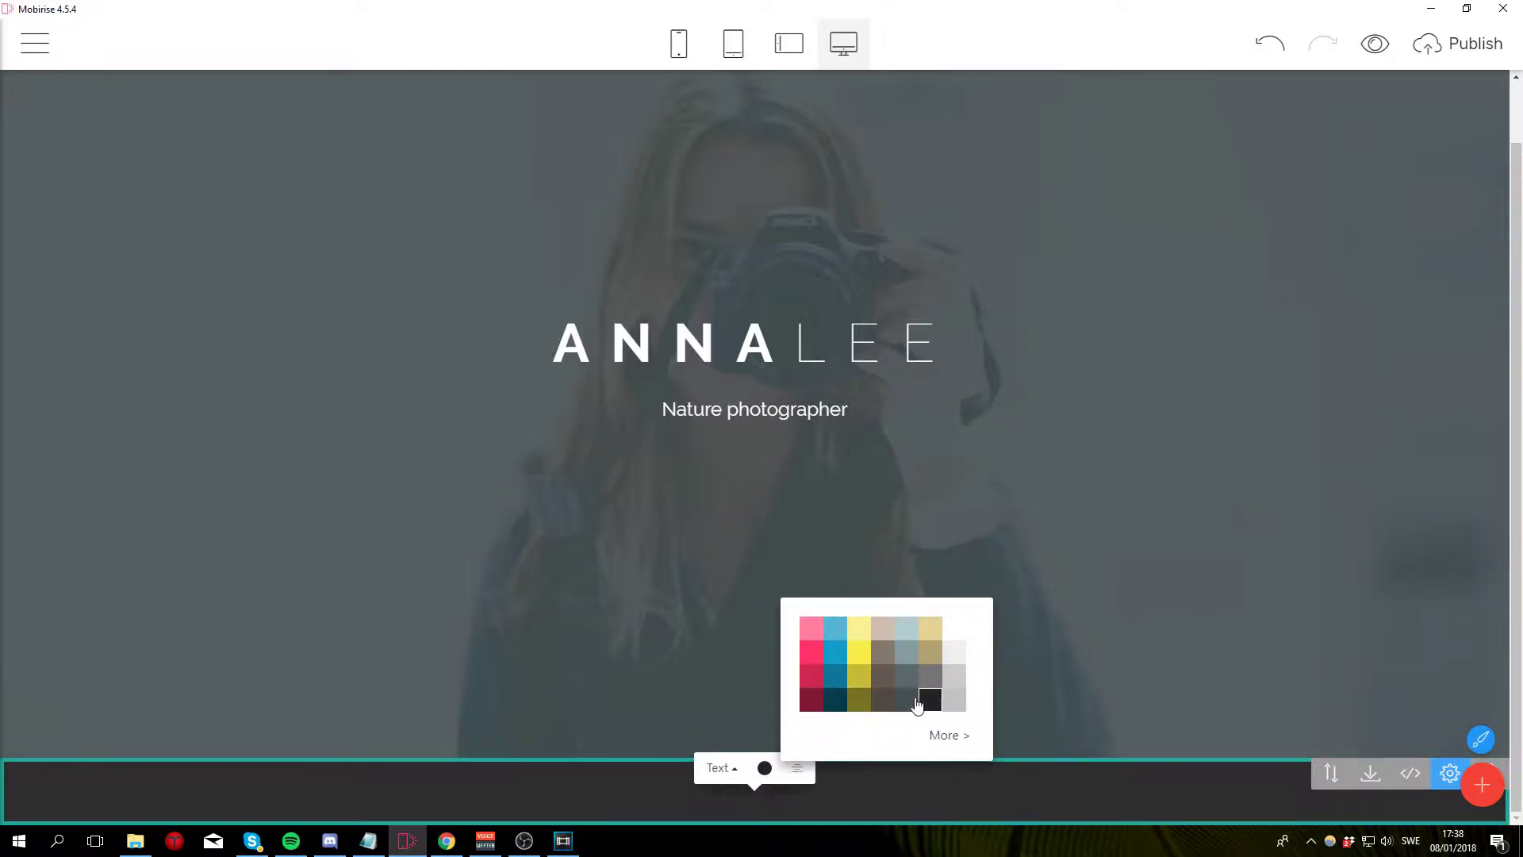
click(921, 785)
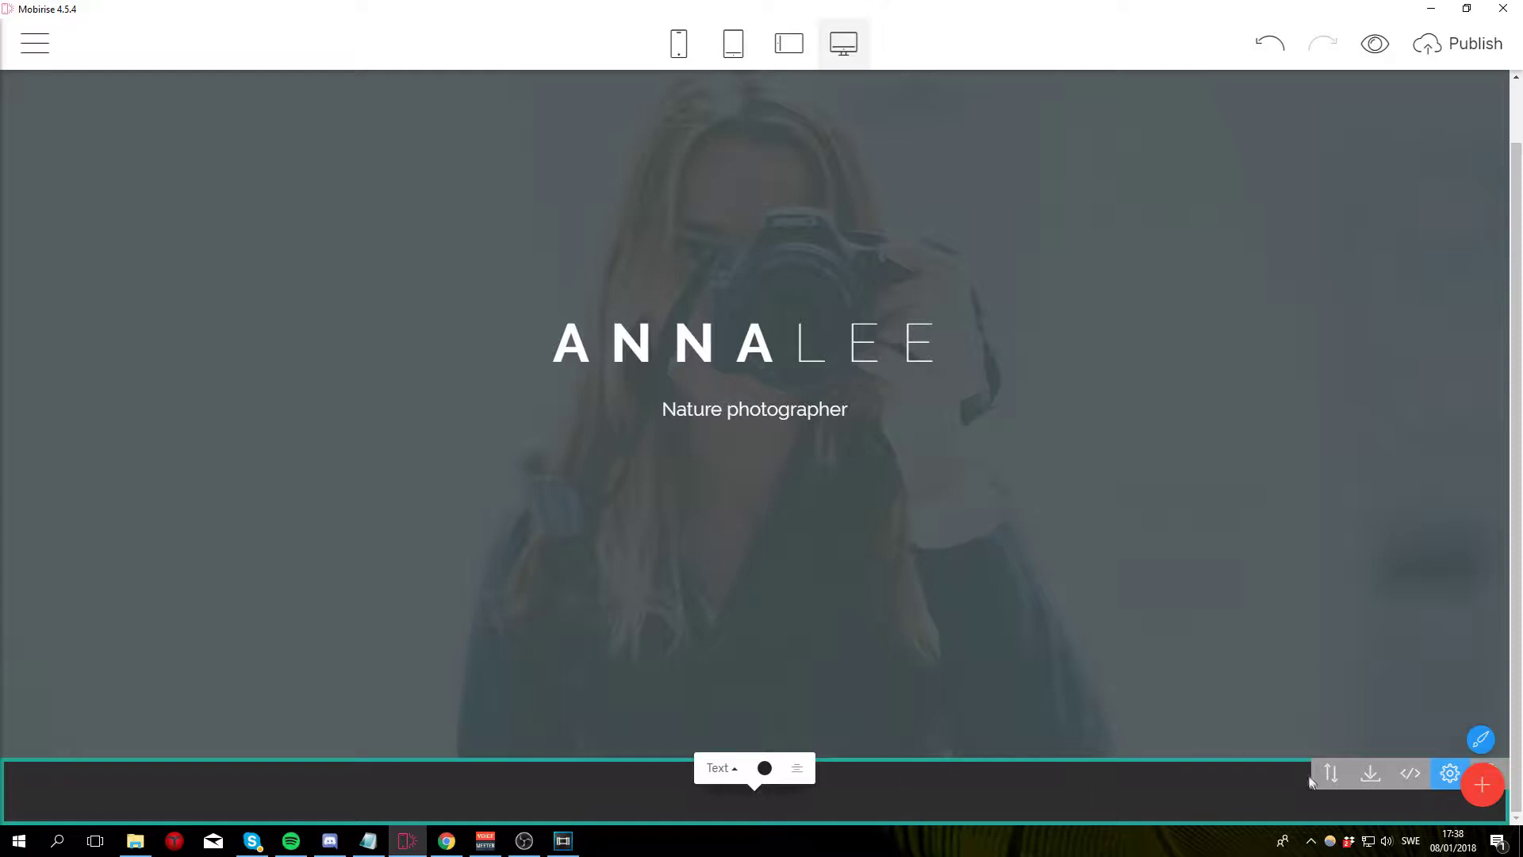
Step: Set the heading block's background colour to white in Block Parameters
click(1452, 782)
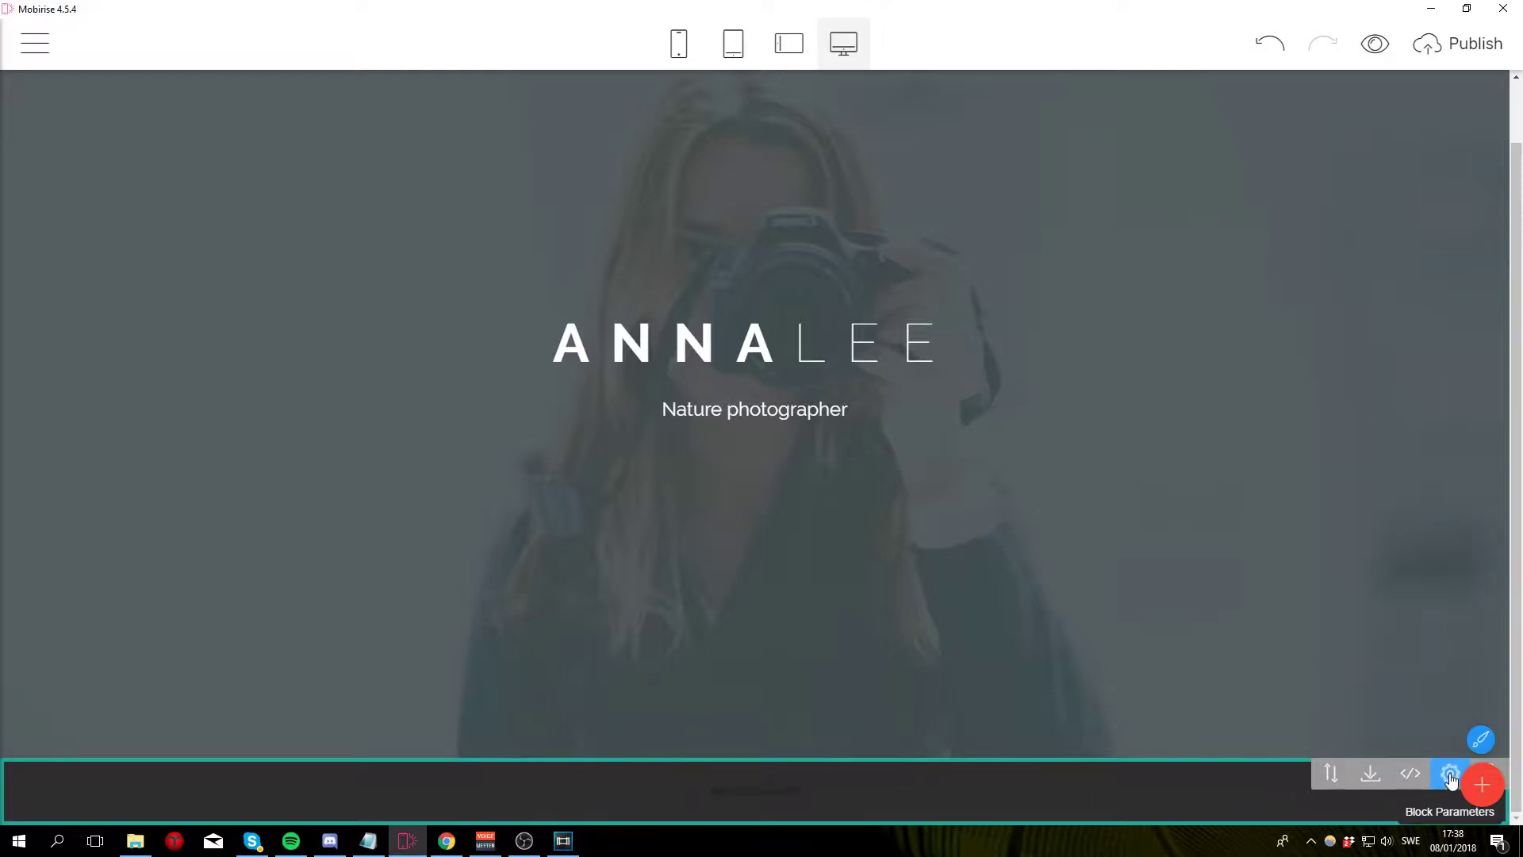
click(1447, 724)
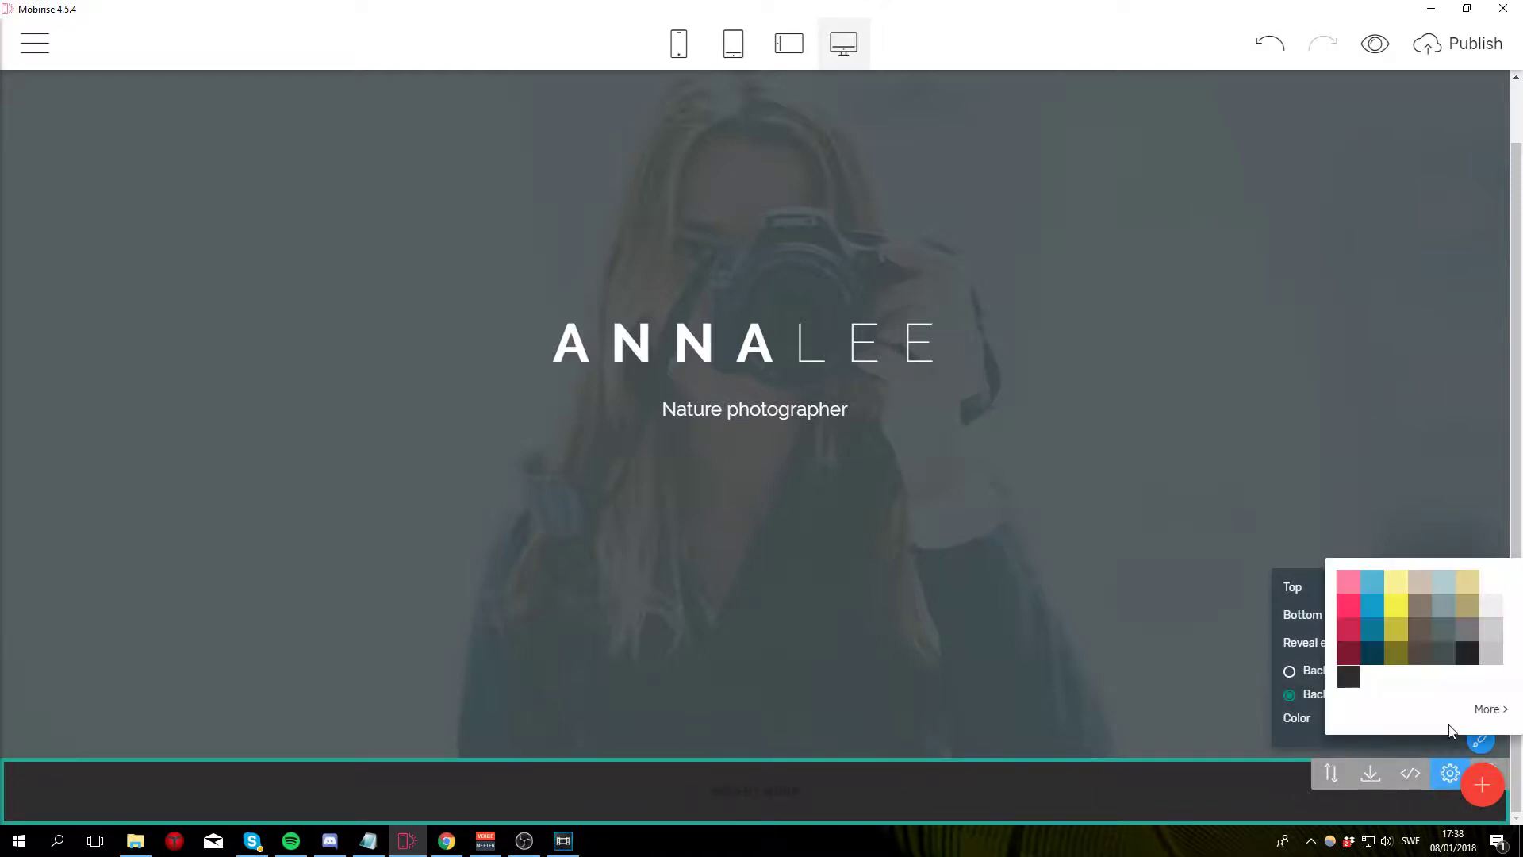
click(1491, 583)
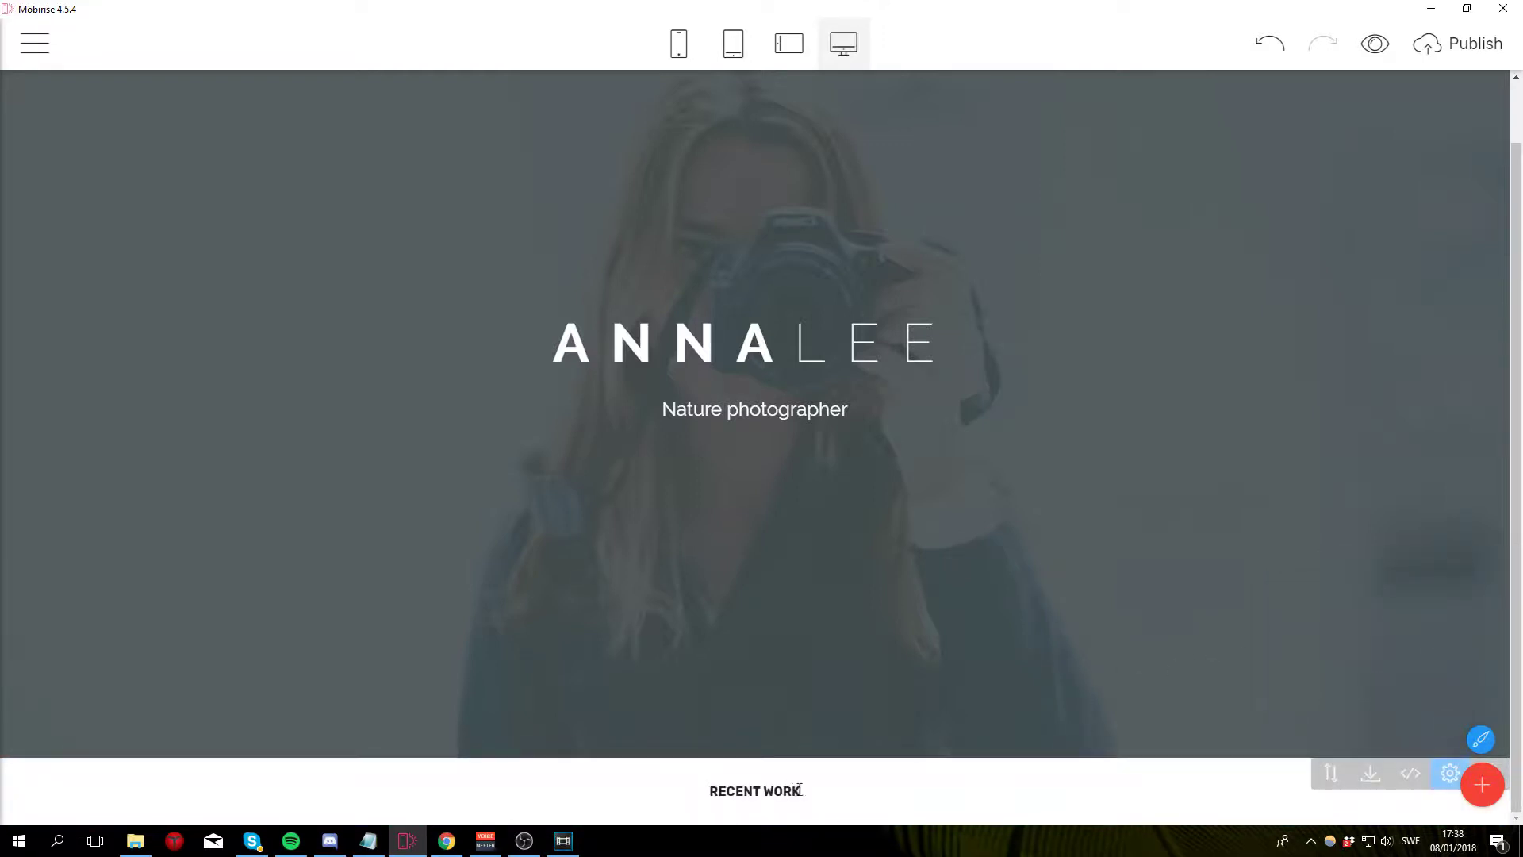
drag(801, 791, 707, 793)
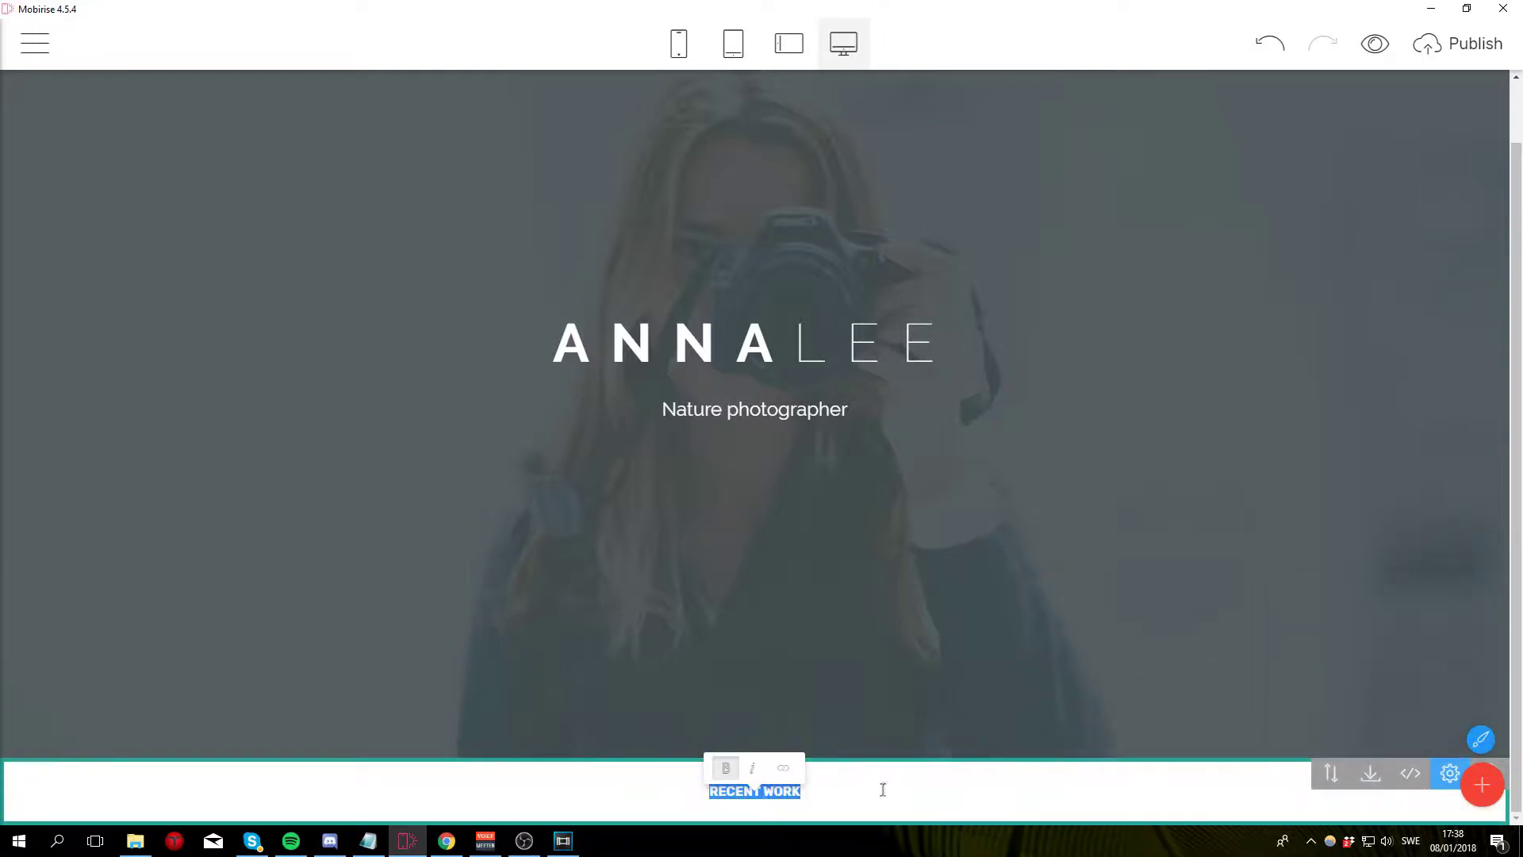
Step: In Site Styles, set the Text font to Raleway and the Text size to 0.8
click(1481, 740)
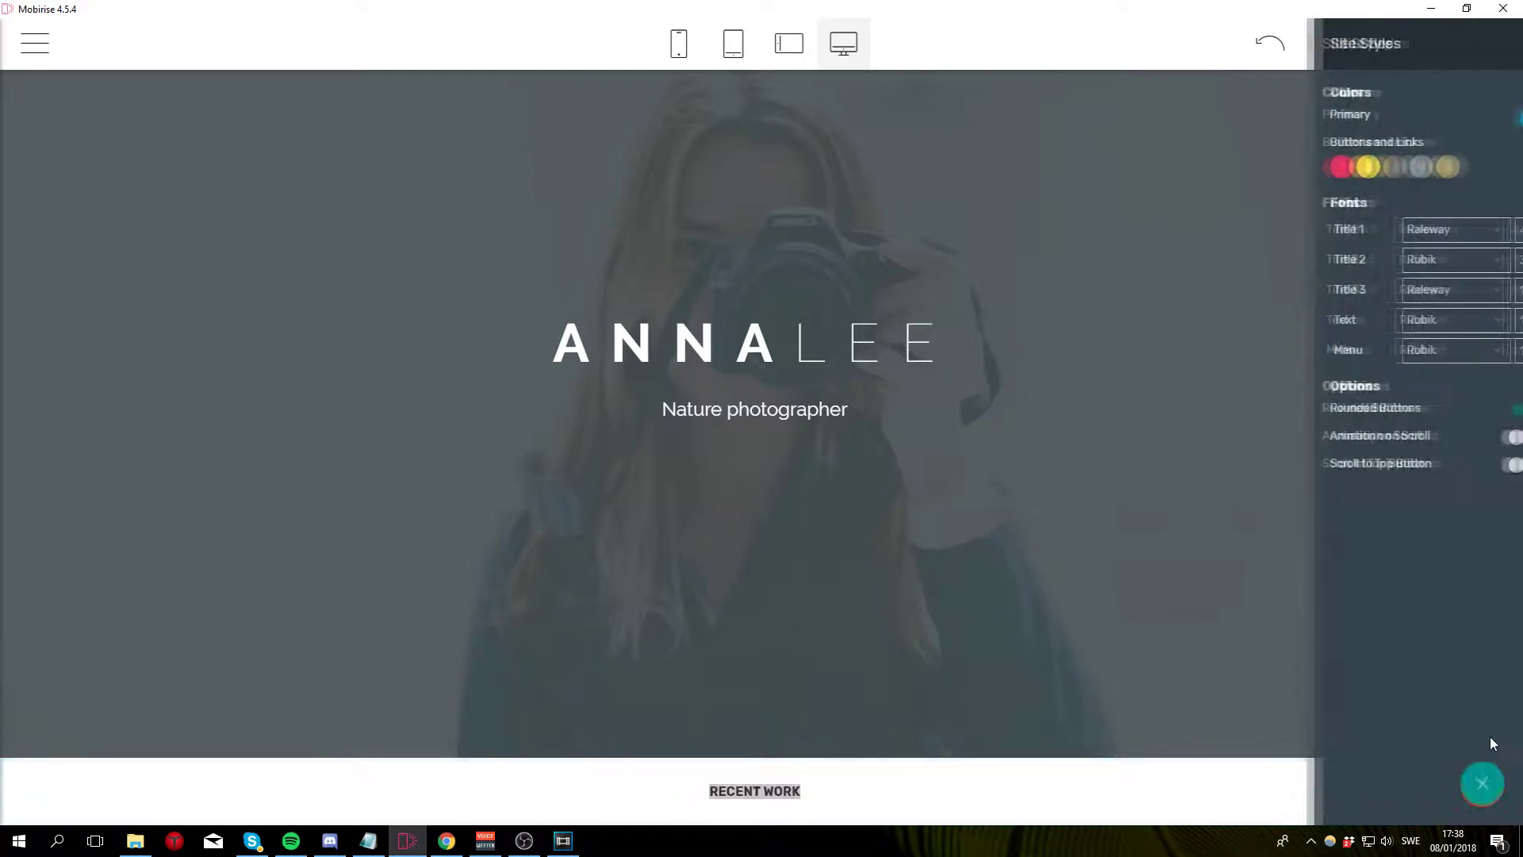
click(1397, 331)
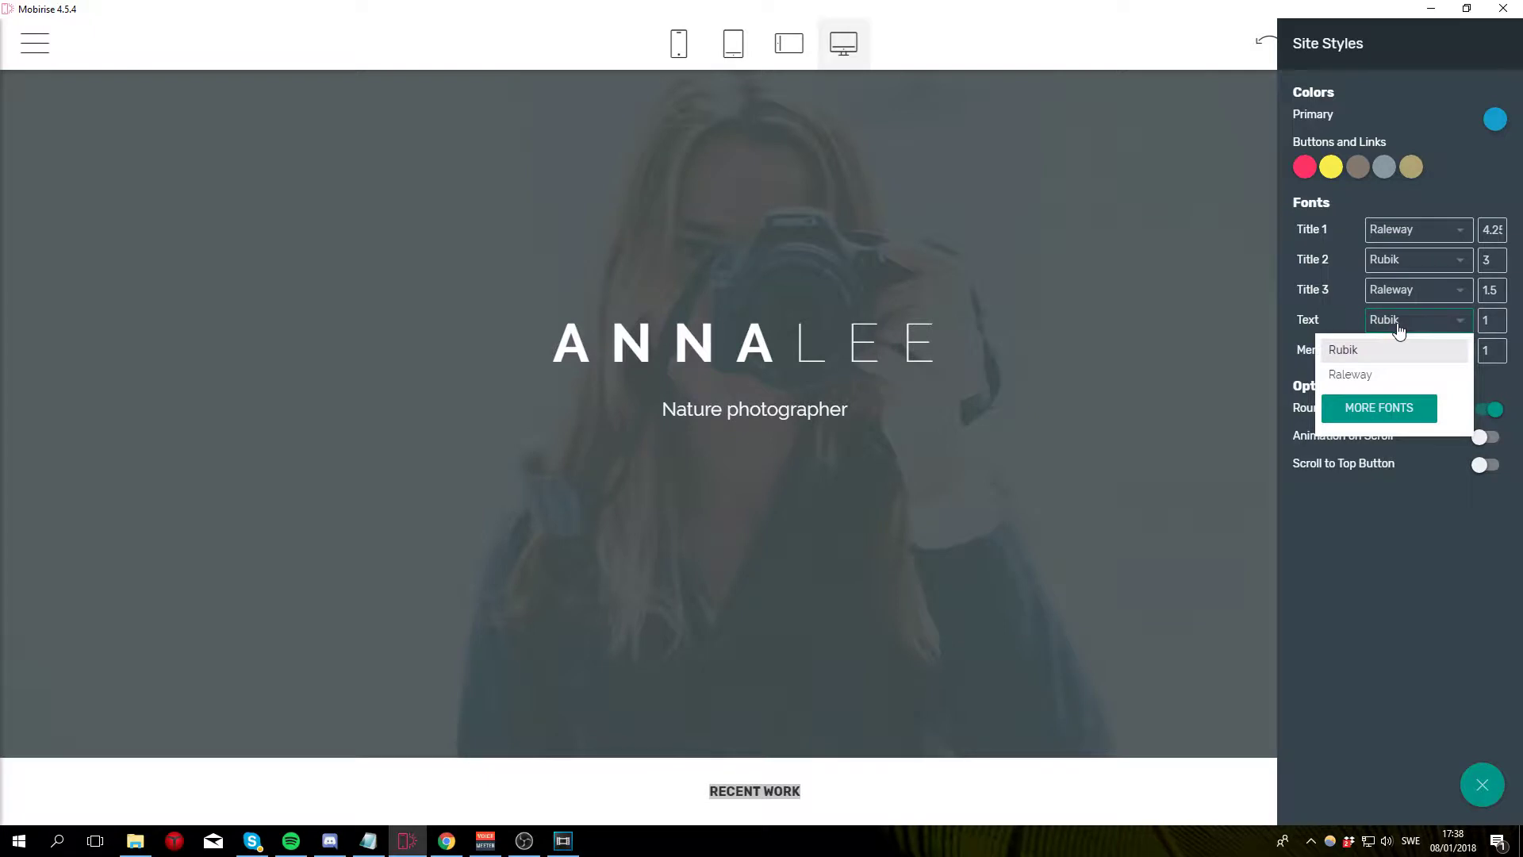
click(1361, 381)
click(1498, 319)
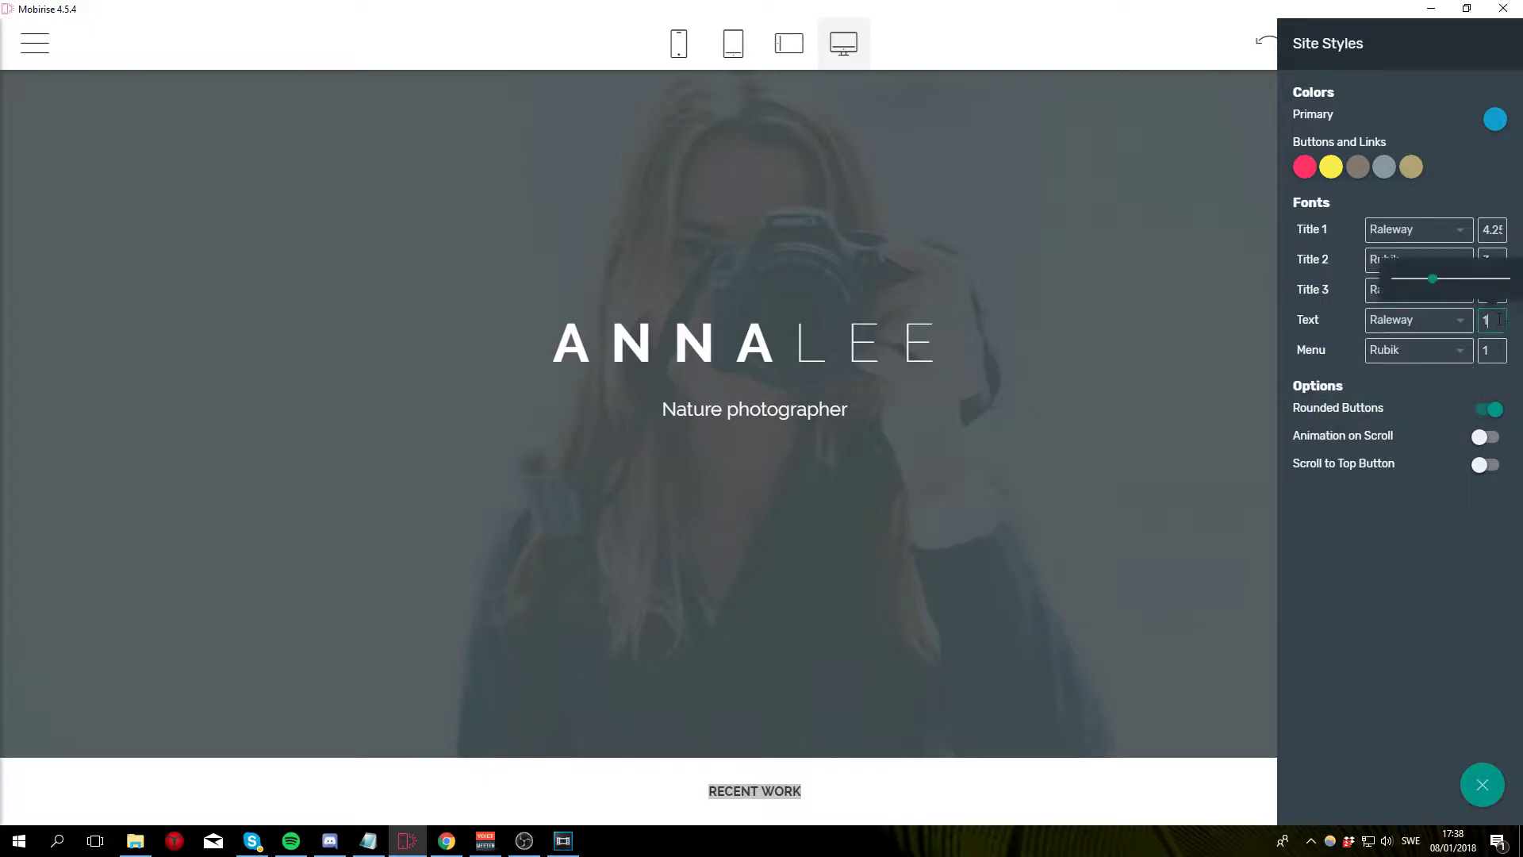
drag(1432, 278, 1425, 274)
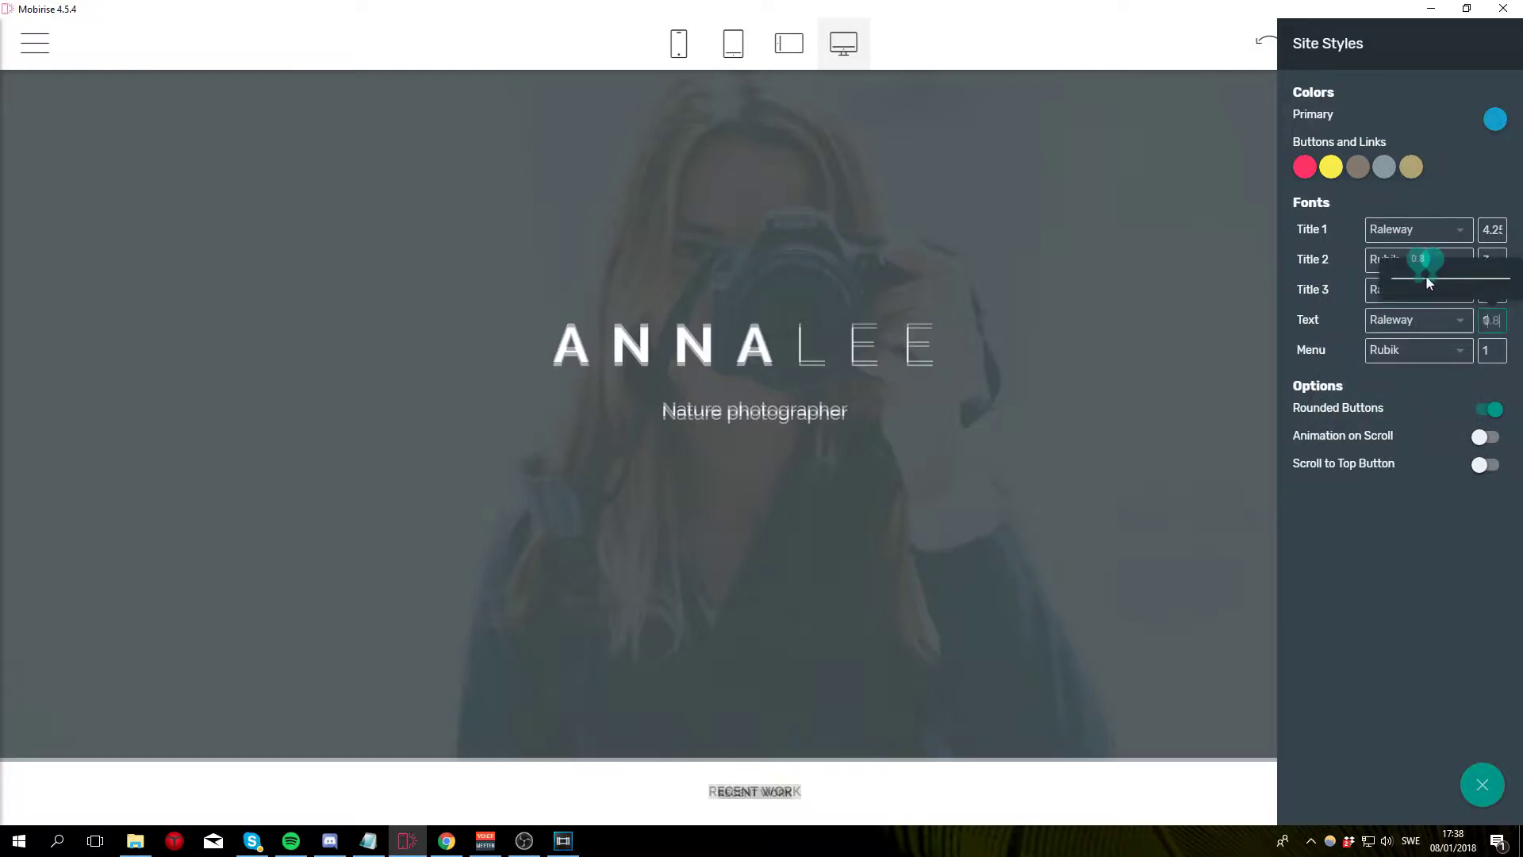
click(1482, 785)
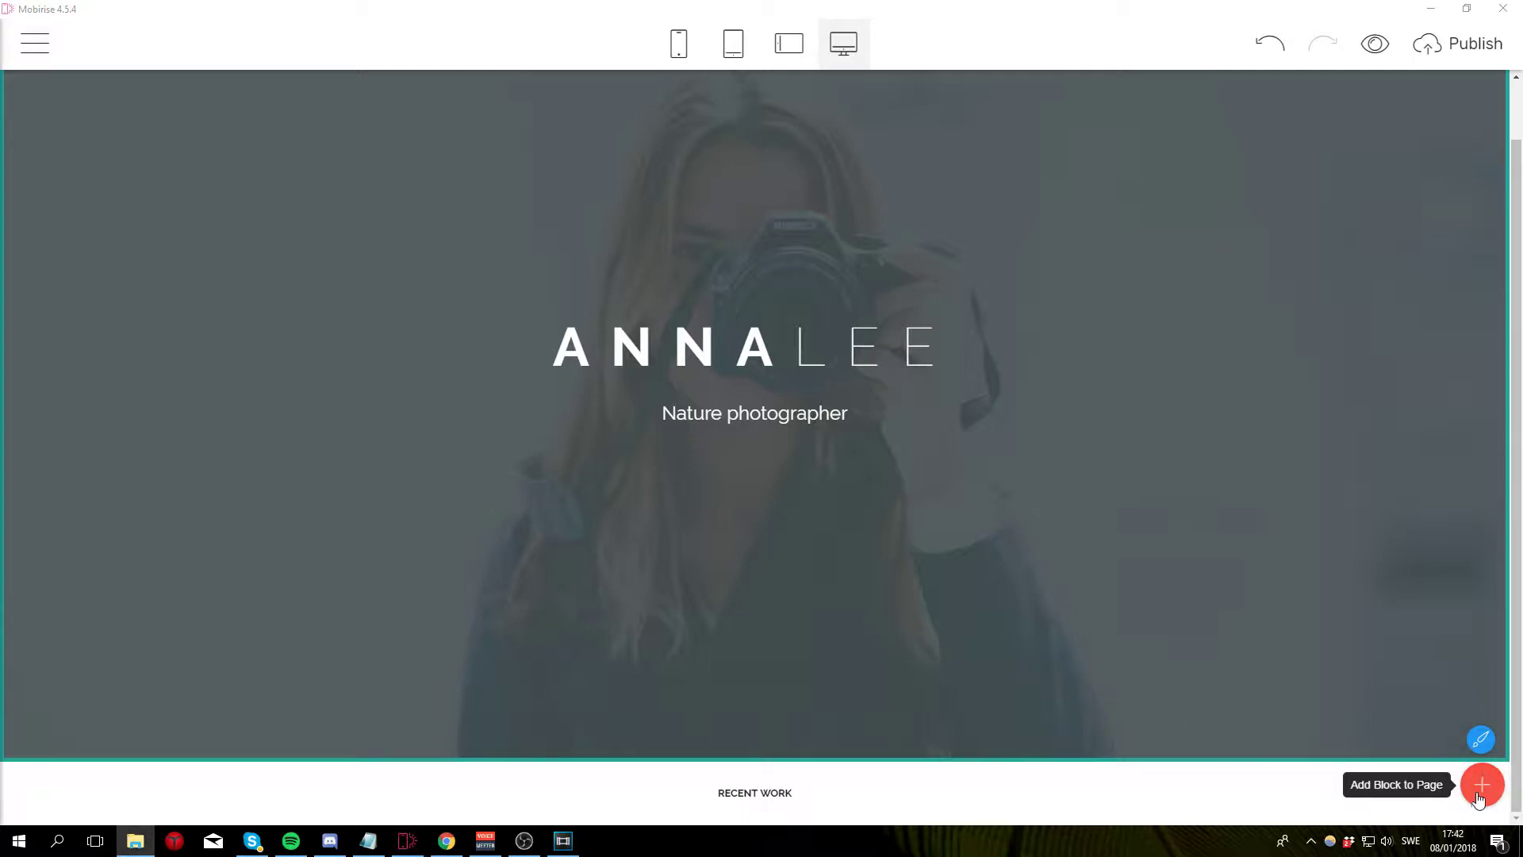
Step: Add the first Sliders & Galleries block, a four-column photo grid, below RECENT WORK
click(1482, 787)
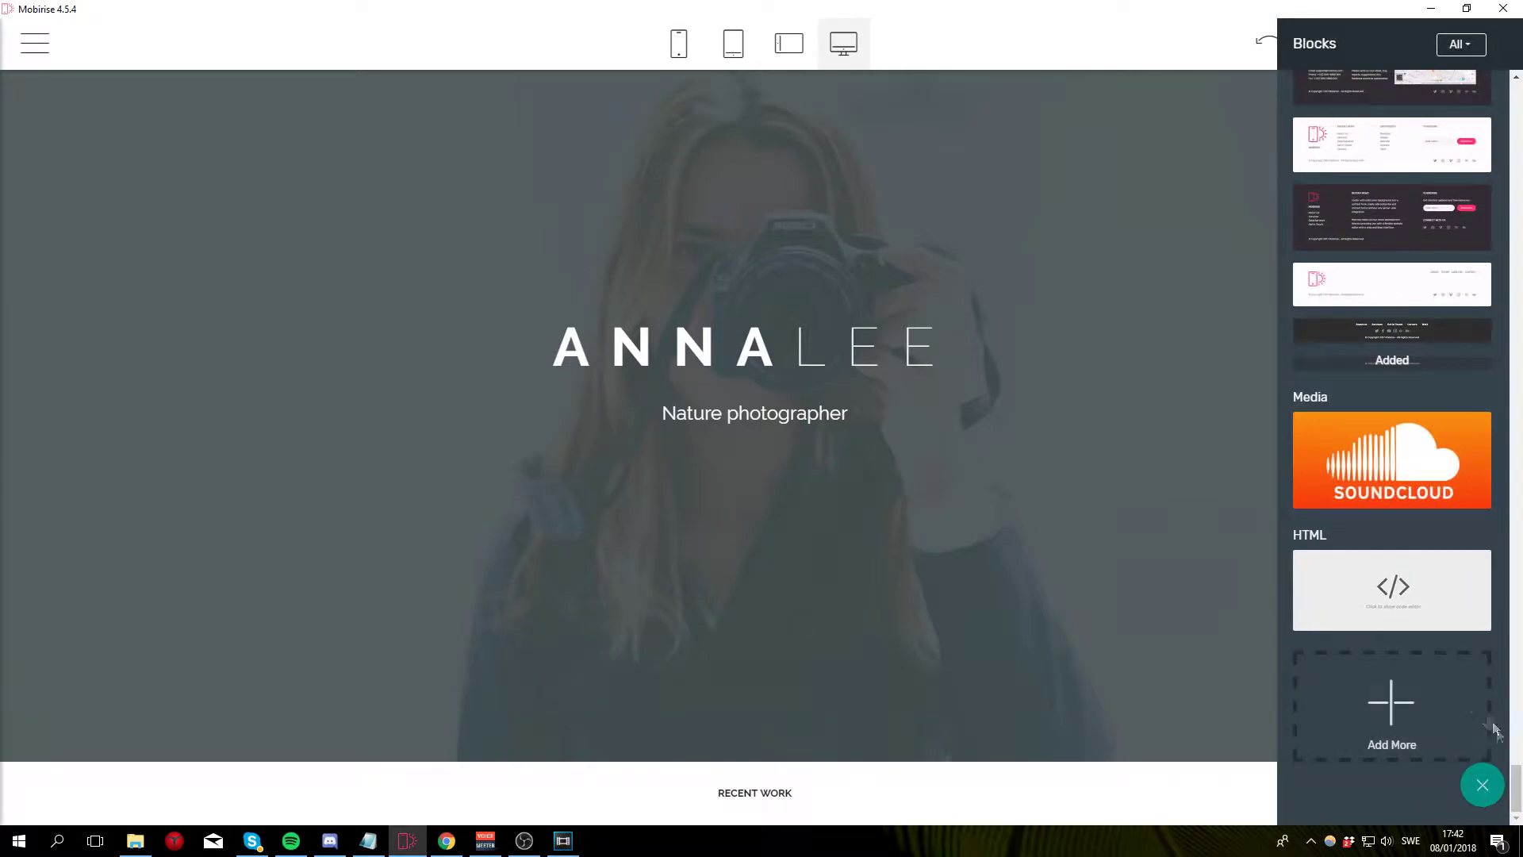
drag(1517, 789, 1521, 255)
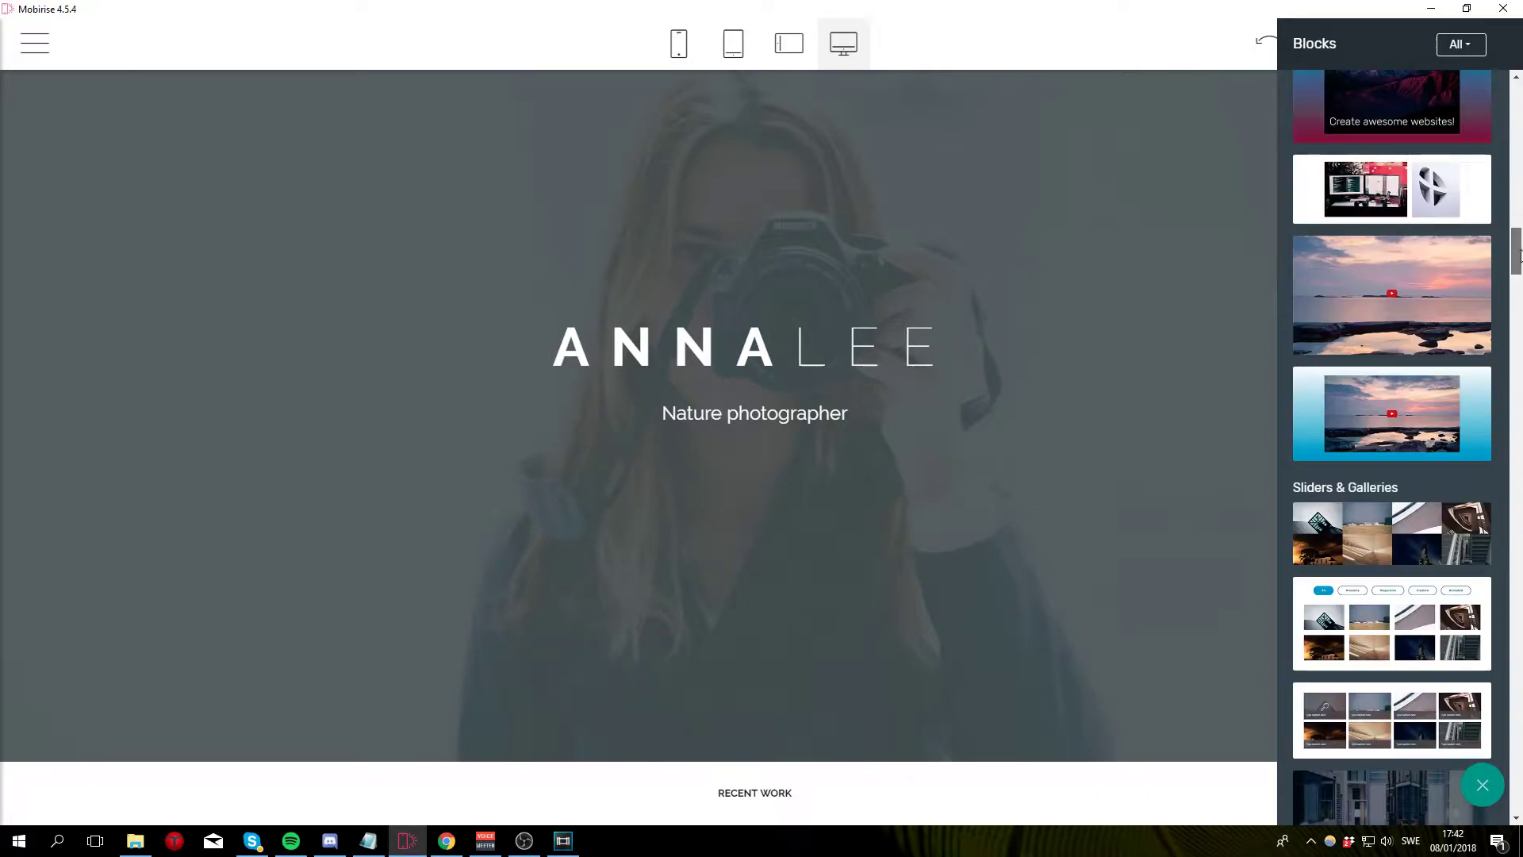
click(1375, 544)
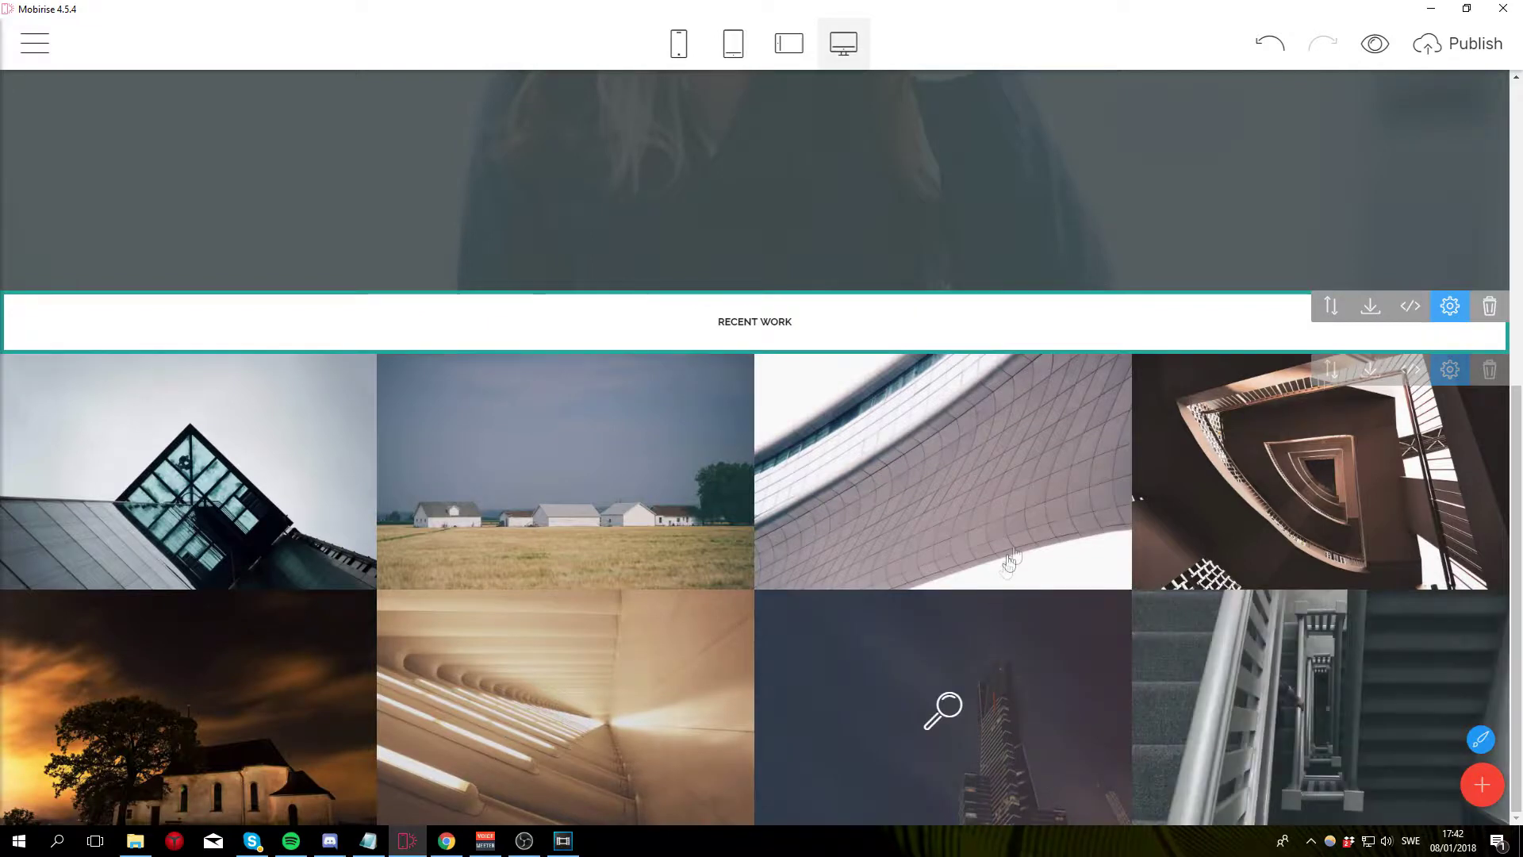
Step: Select the first gallery photo, the glass building, and open its Media Image picker
click(1449, 371)
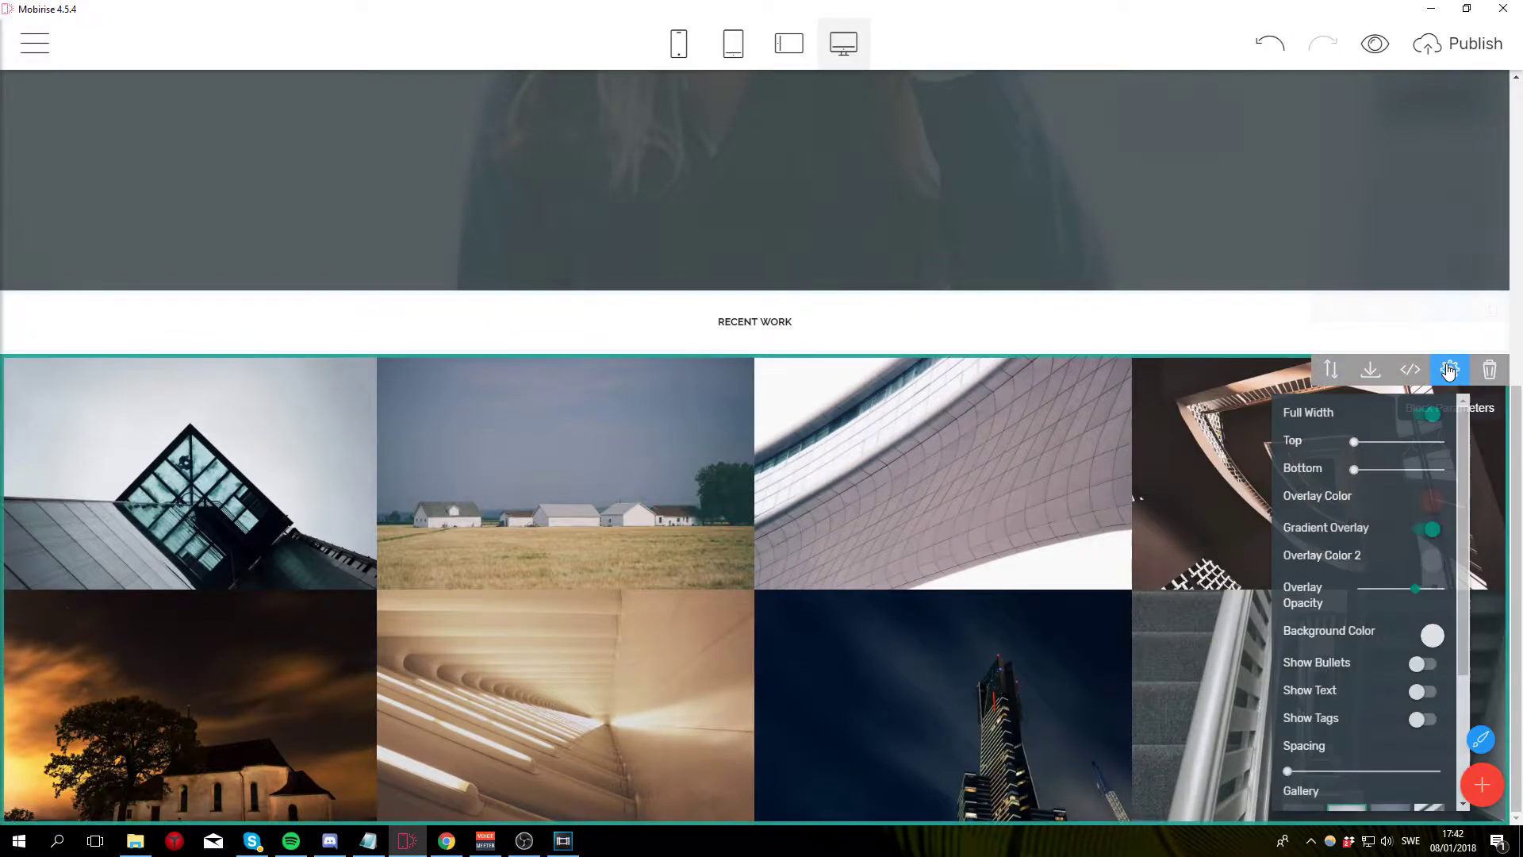
scroll(1464, 441, down, 2)
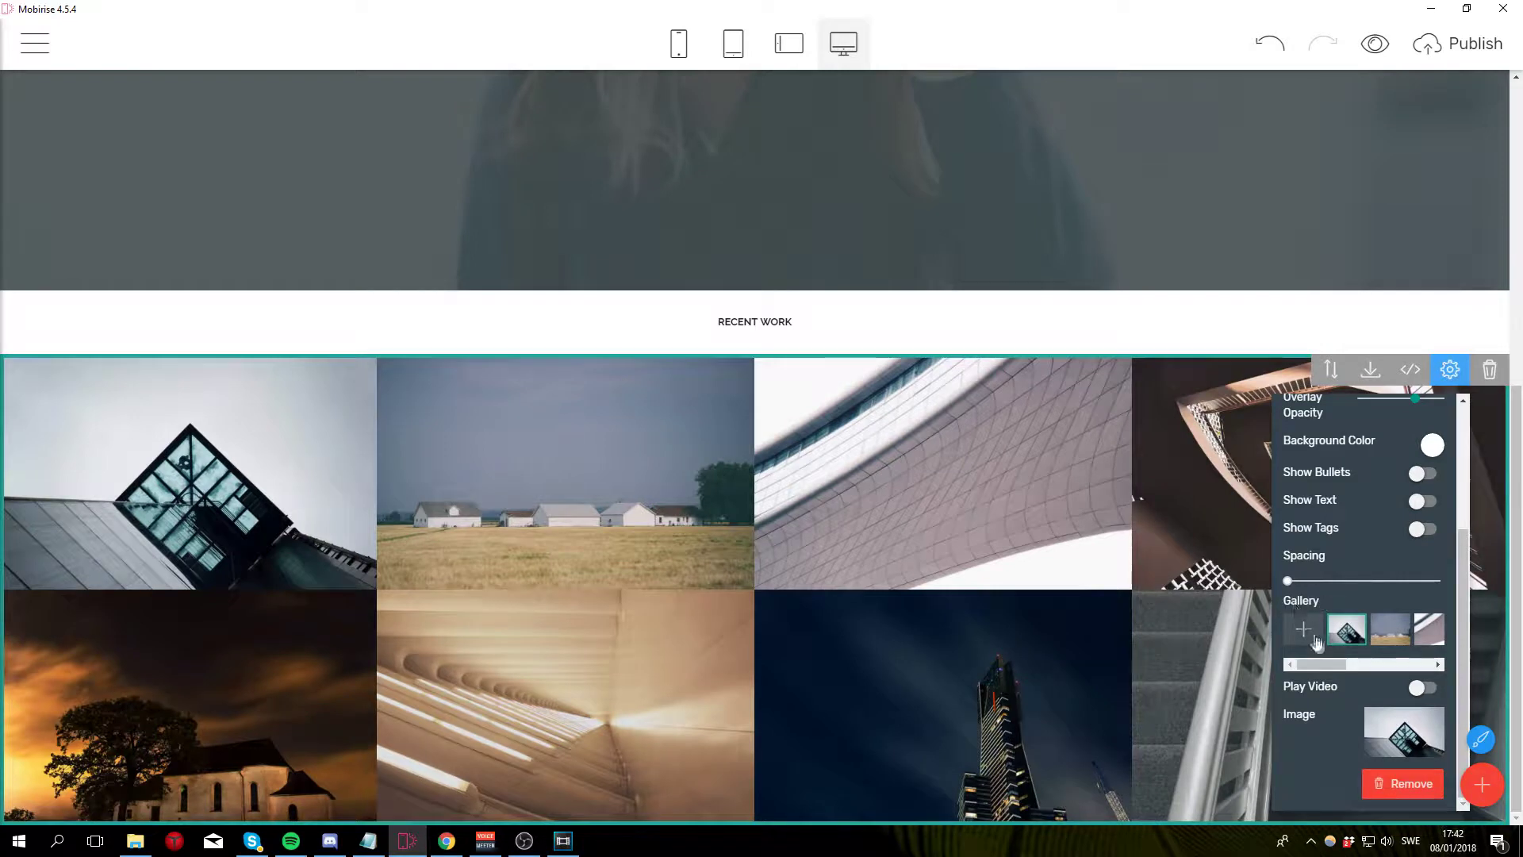
mouse_move(1321, 666)
mouse_down()
mouse_move(1396, 660)
mouse_move(1314, 652)
mouse_up()
click(1350, 638)
click(1410, 738)
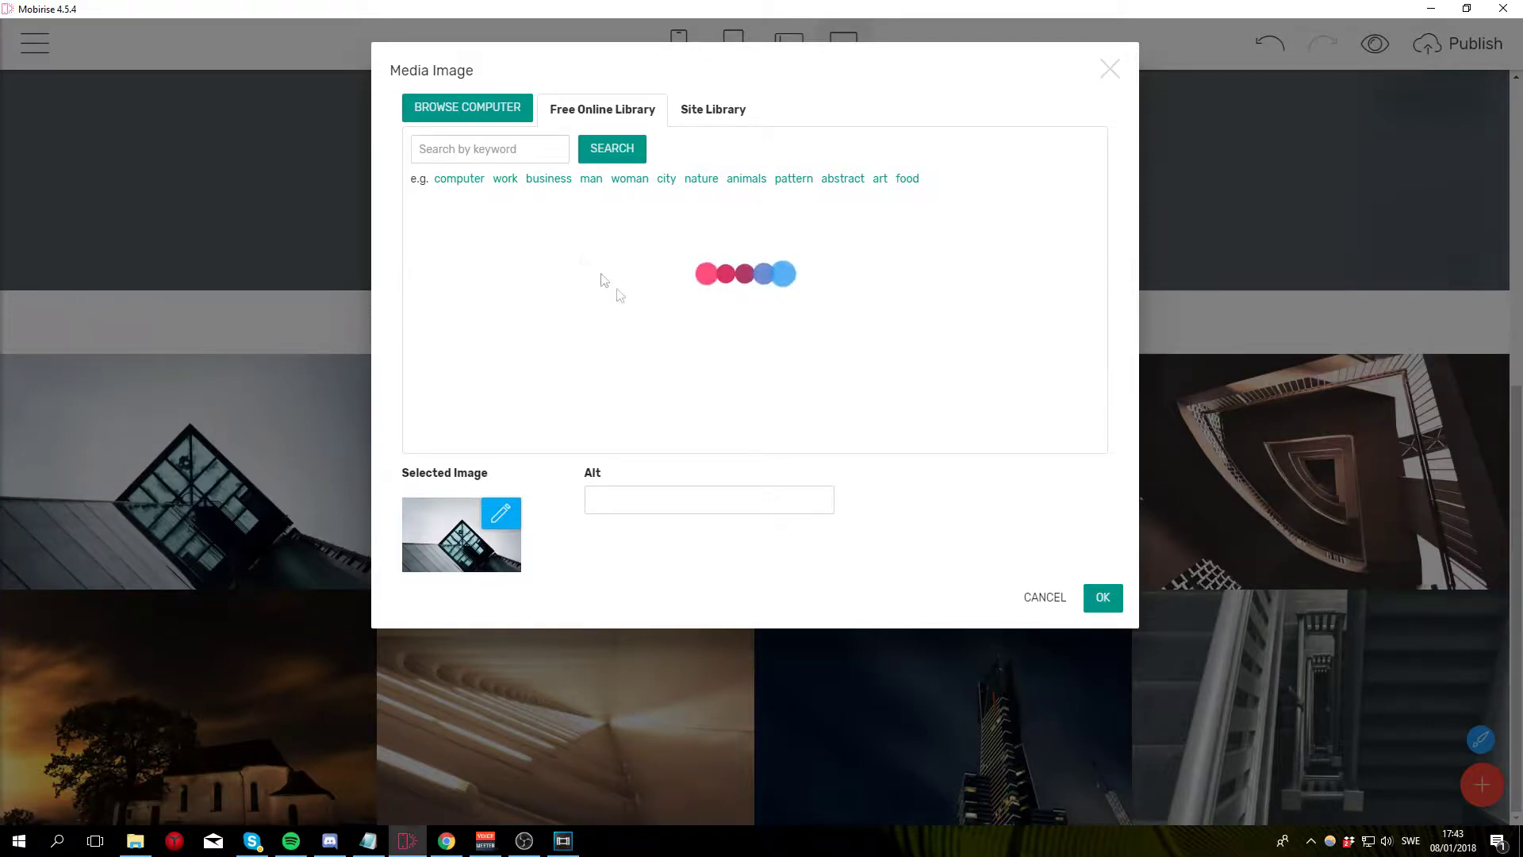
Step: Load the waterfall photo from TutorialPhotos as the first gallery image
click(438, 110)
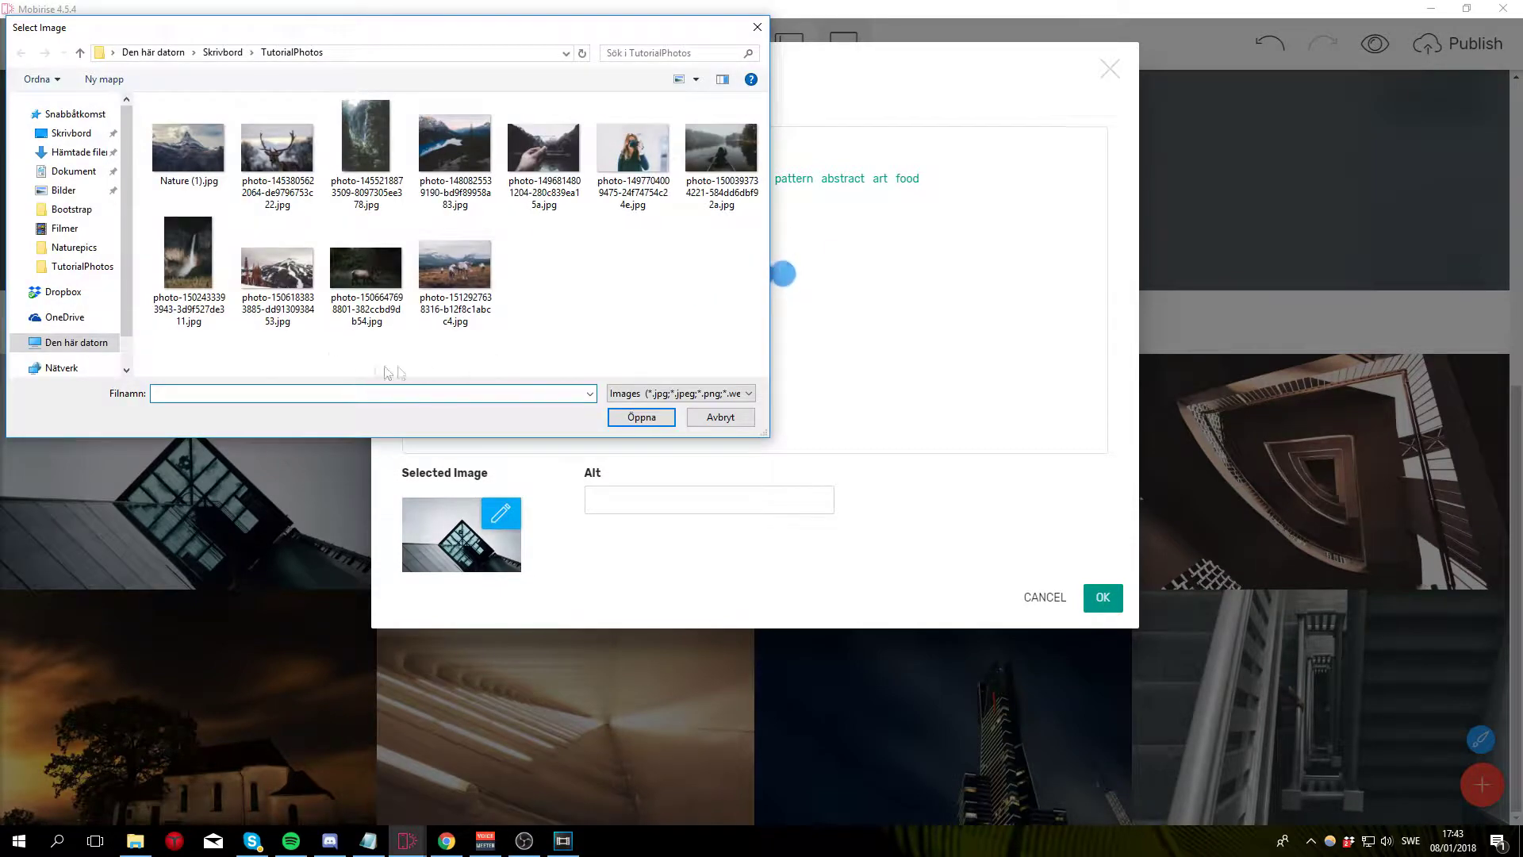
click(189, 258)
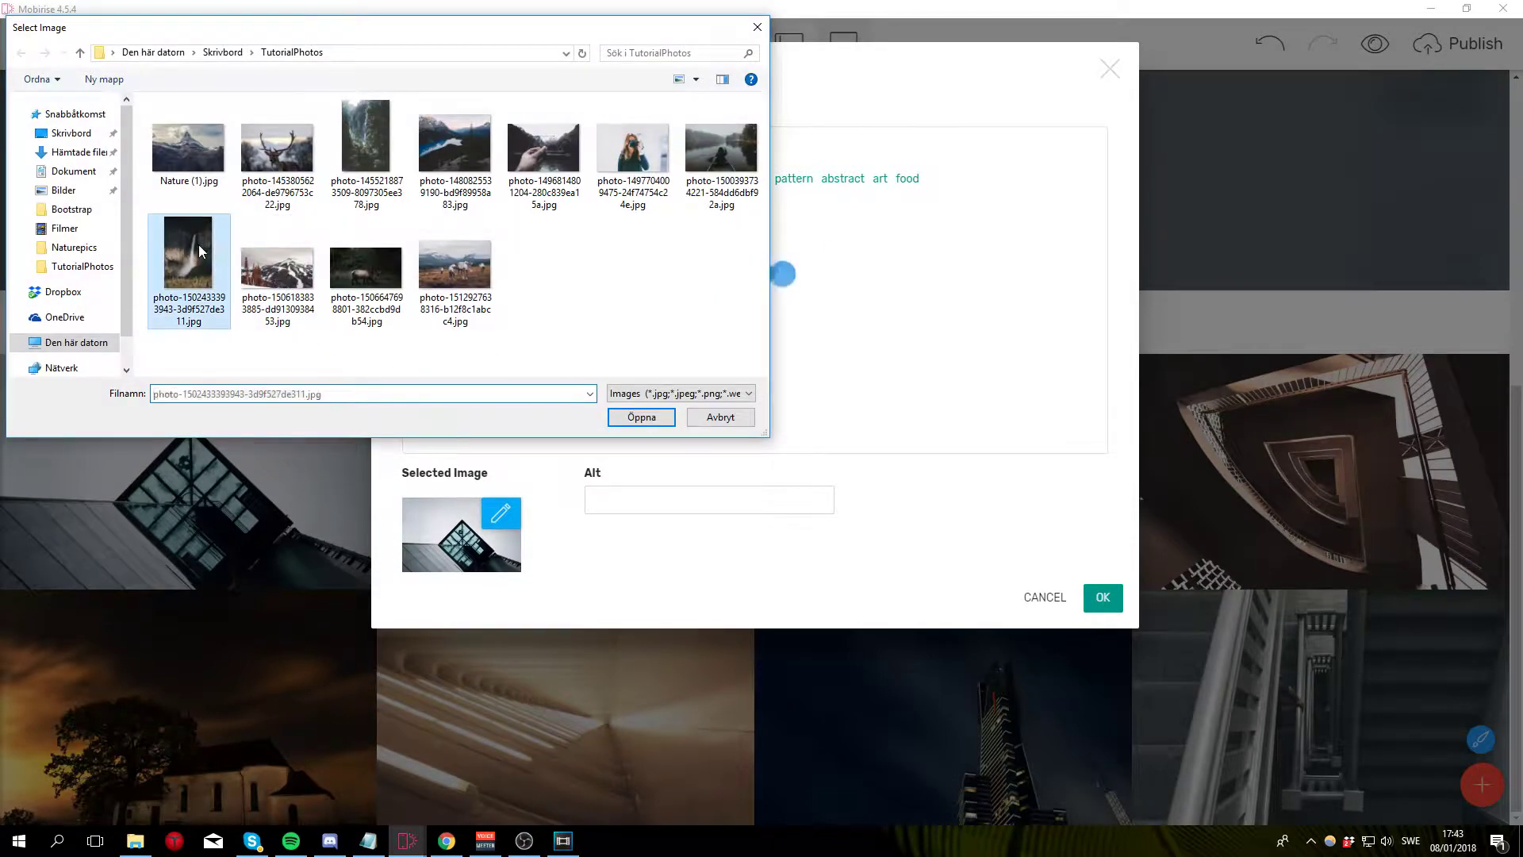
click(641, 418)
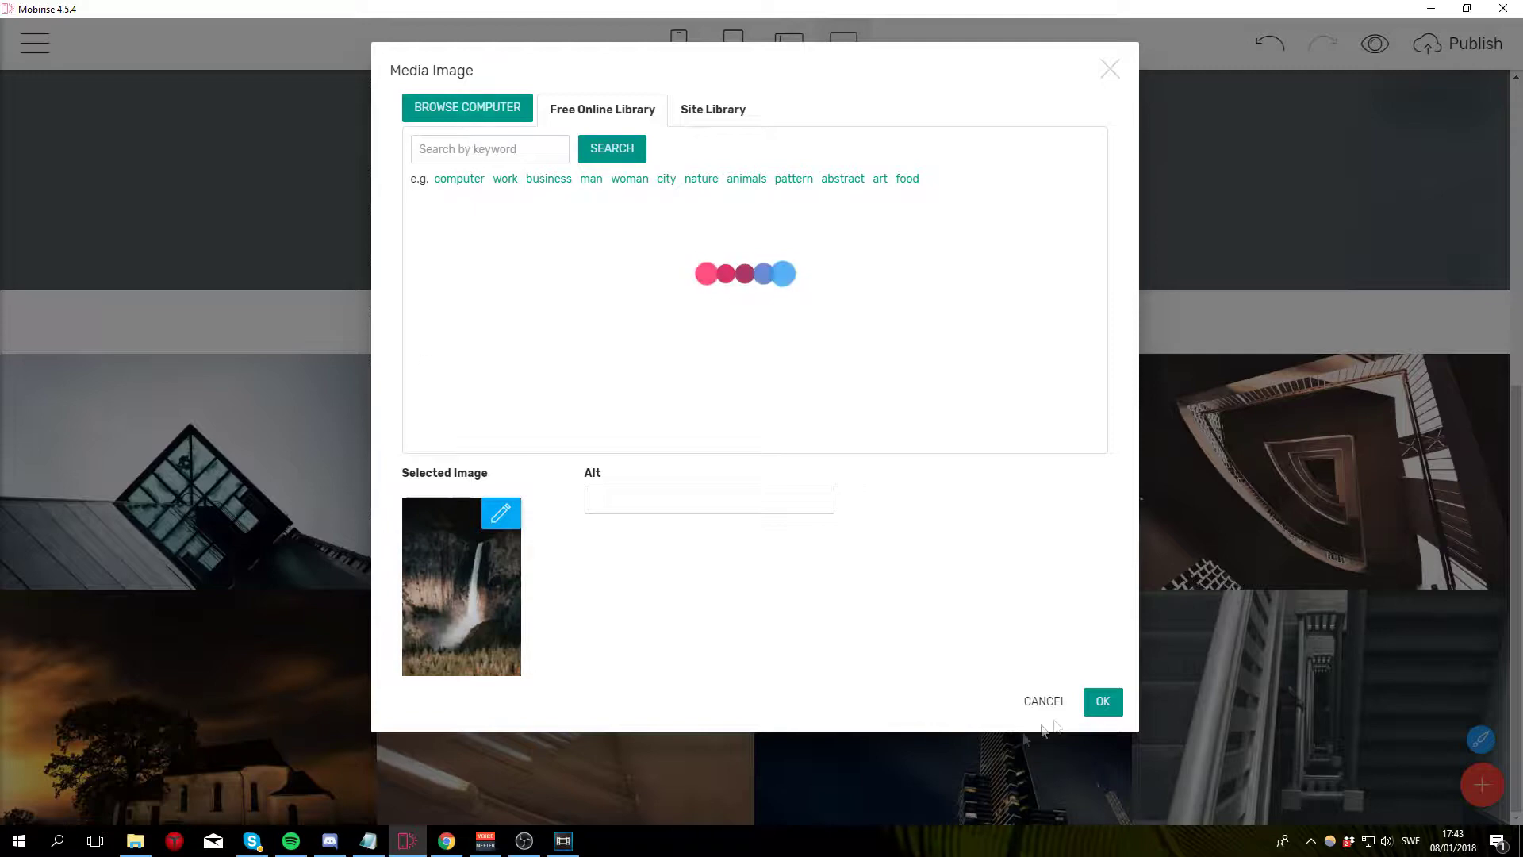
click(1099, 704)
Step: Scroll over the updated gallery, then switch to the Chrome preview
scroll(66, 591, down, 2)
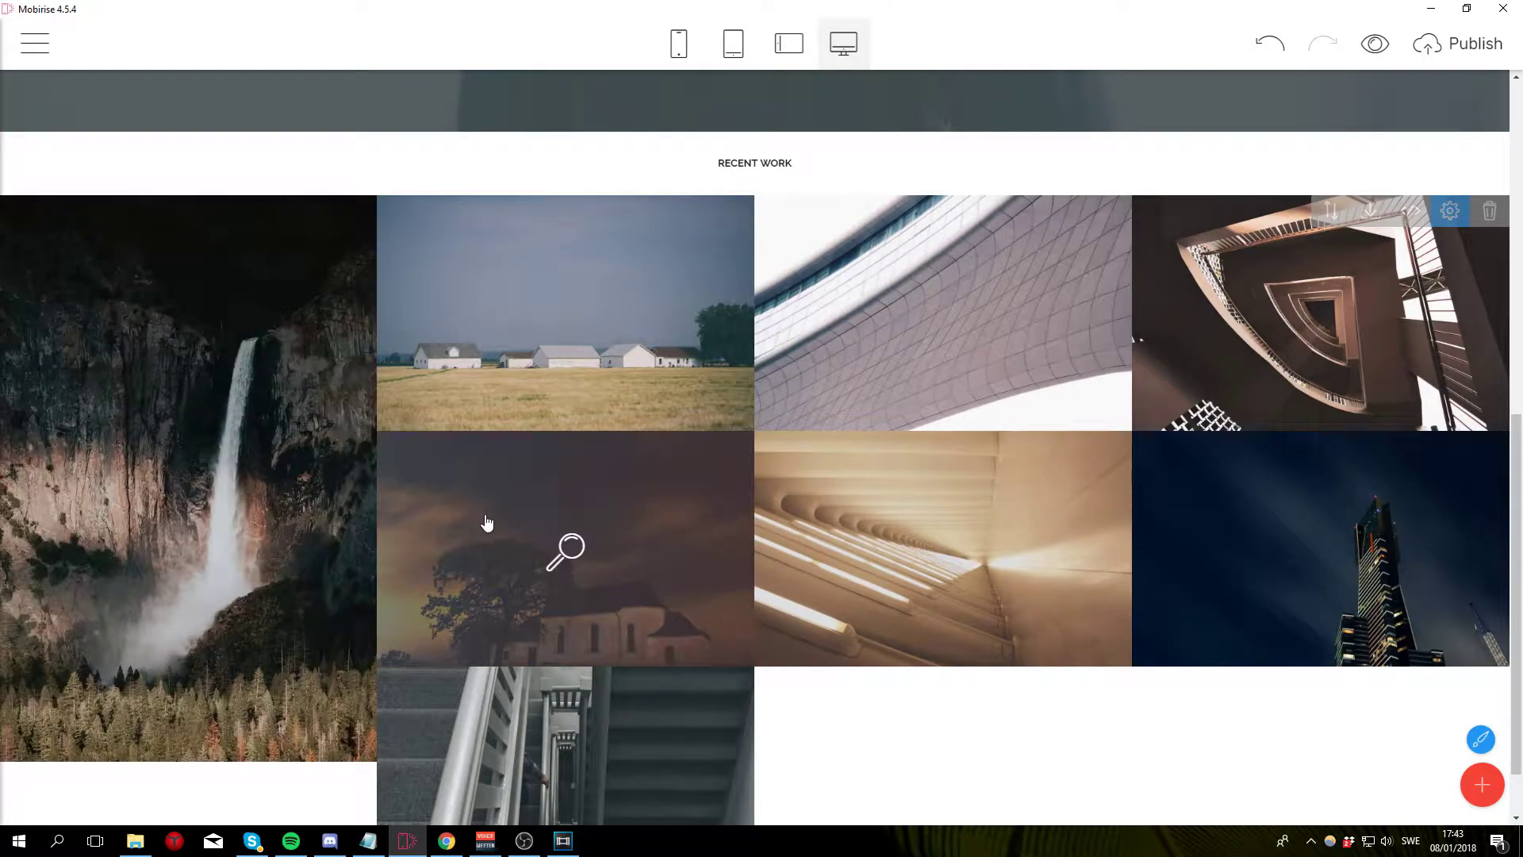
scroll(484, 523, up, 2)
scroll(466, 509, down, 2)
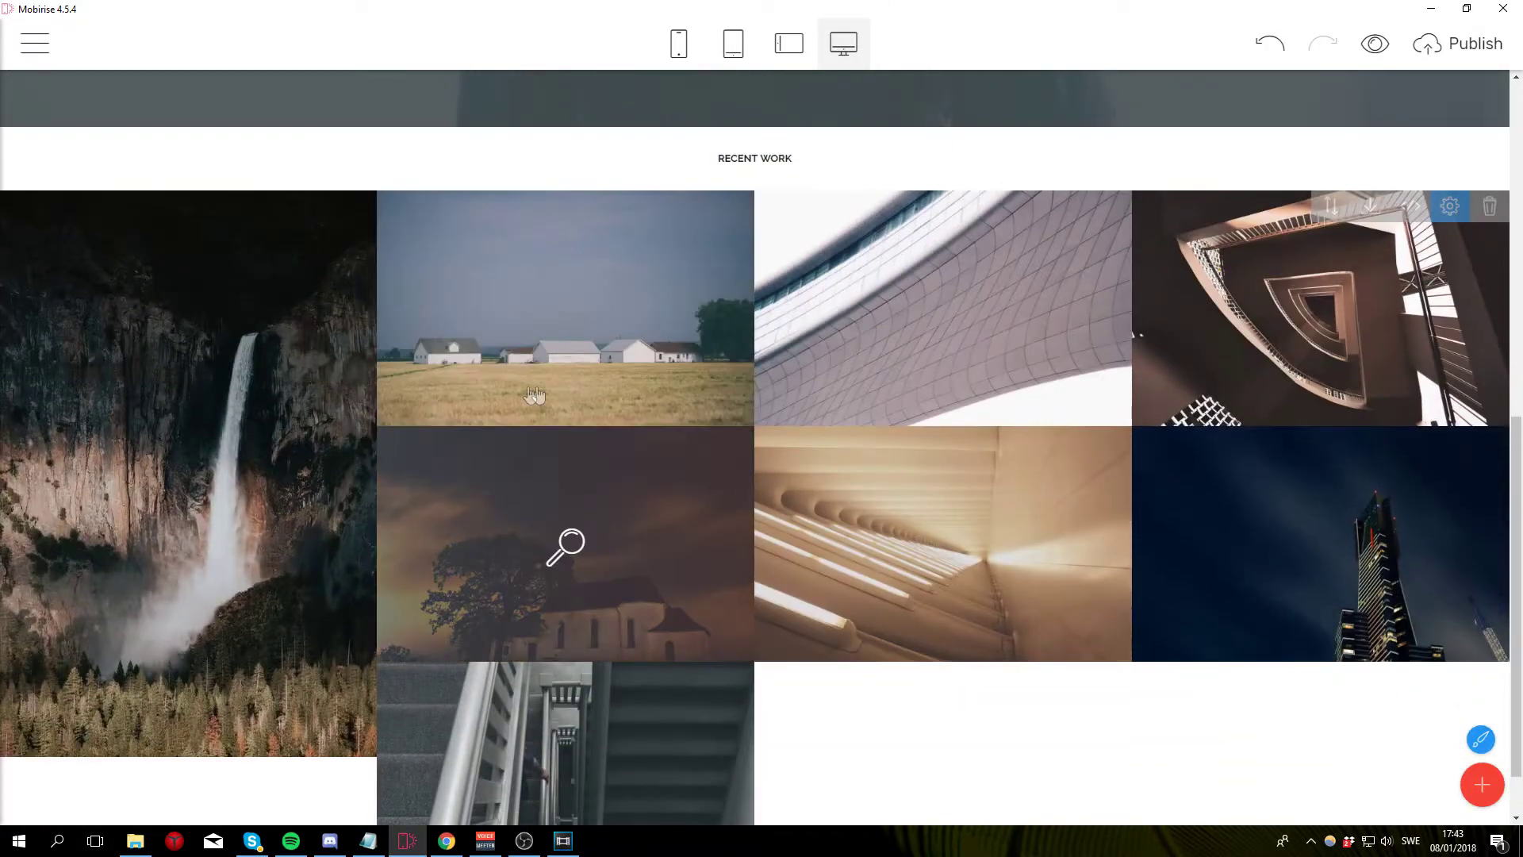
click(447, 841)
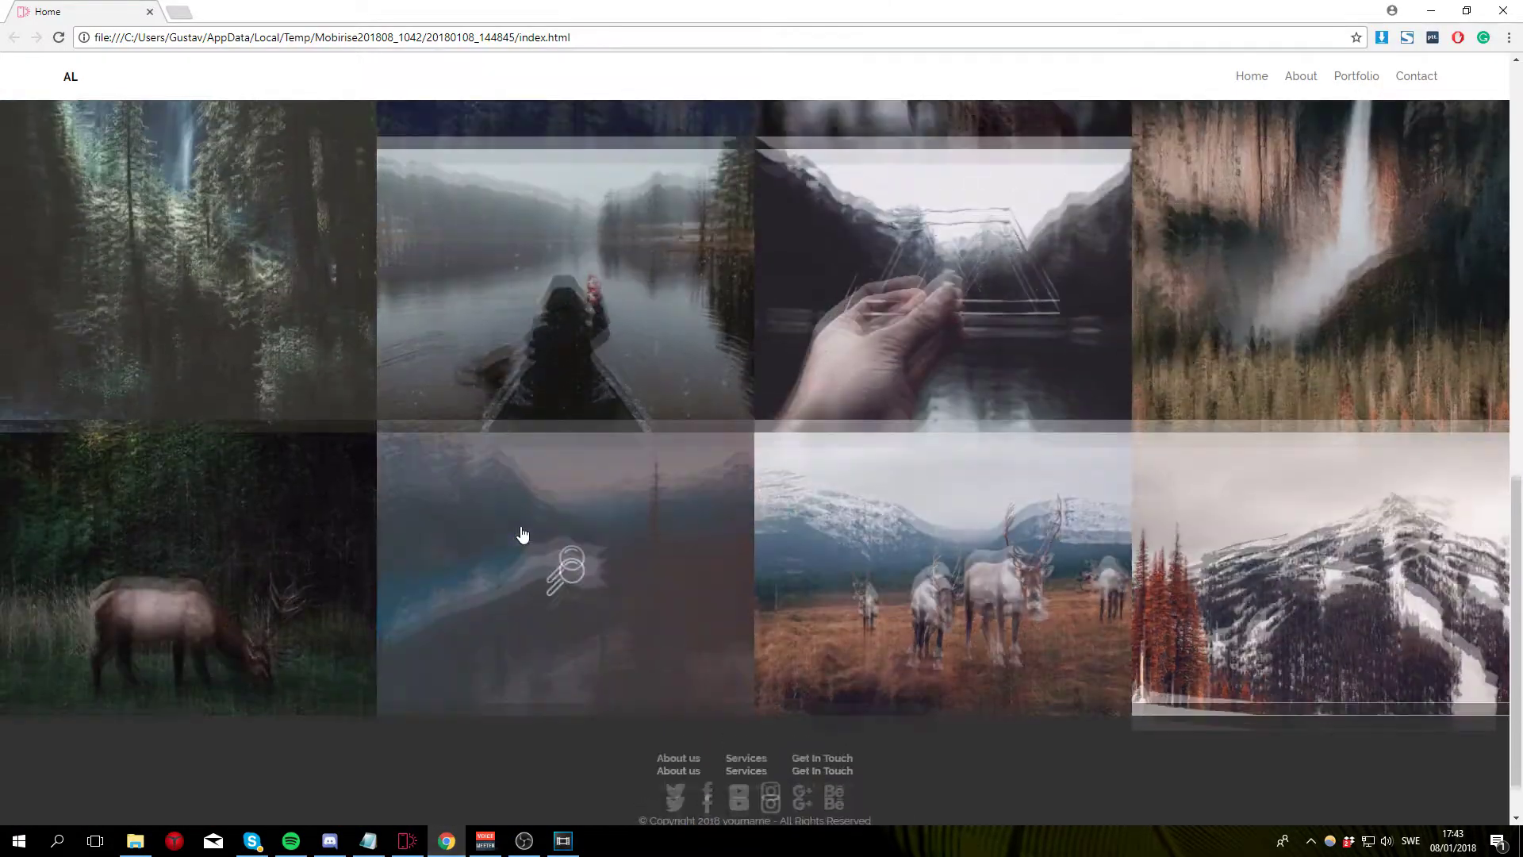
Step: Scroll through the nature photo grid in Chrome, then return to Mobirise
scroll(527, 544, up, 2)
scroll(531, 547, down, 1)
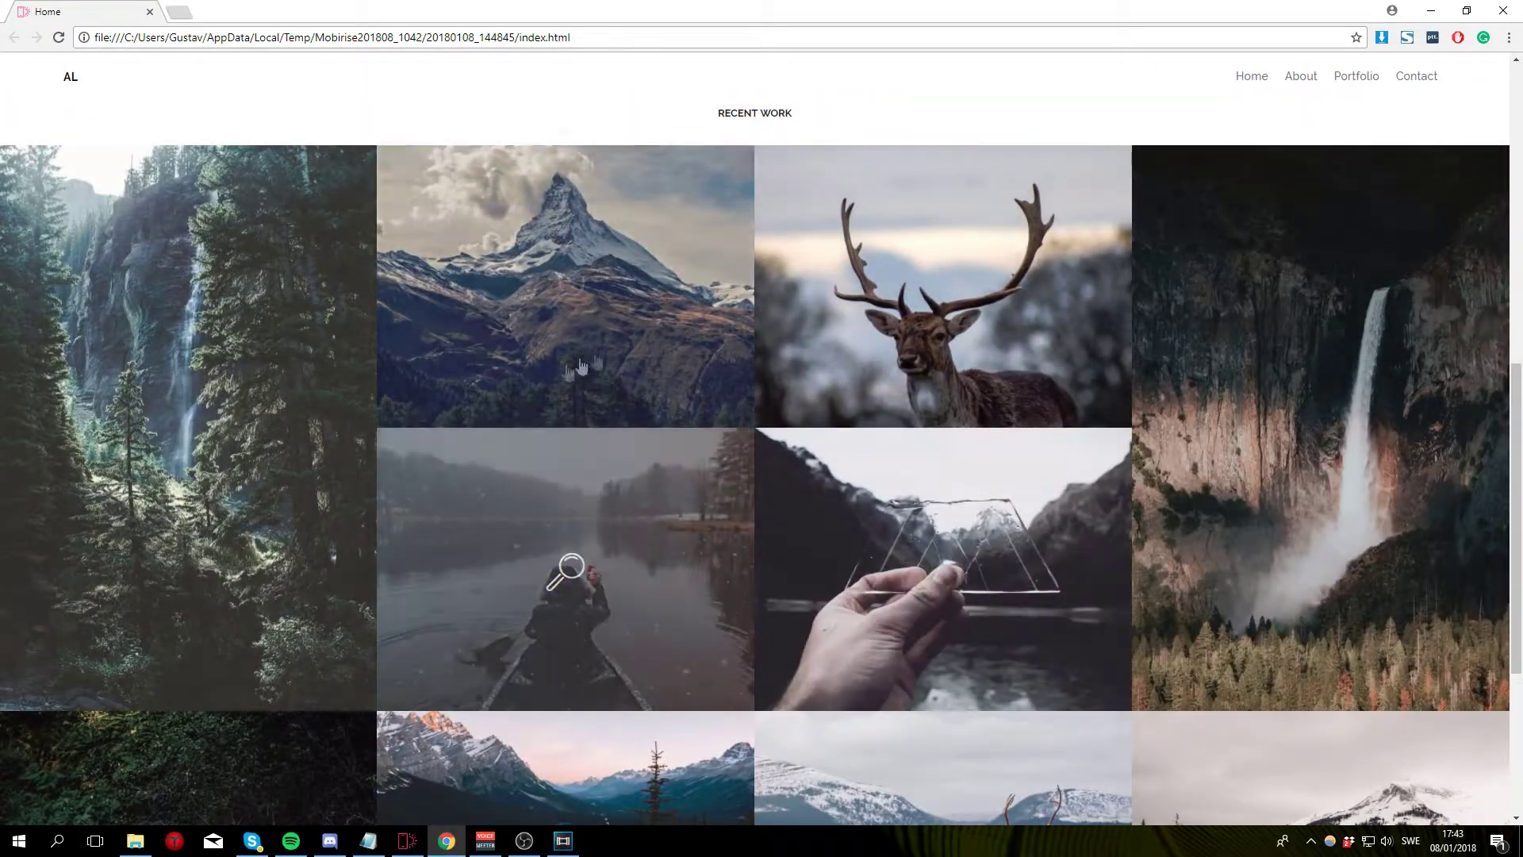
scroll(662, 528, up, 1)
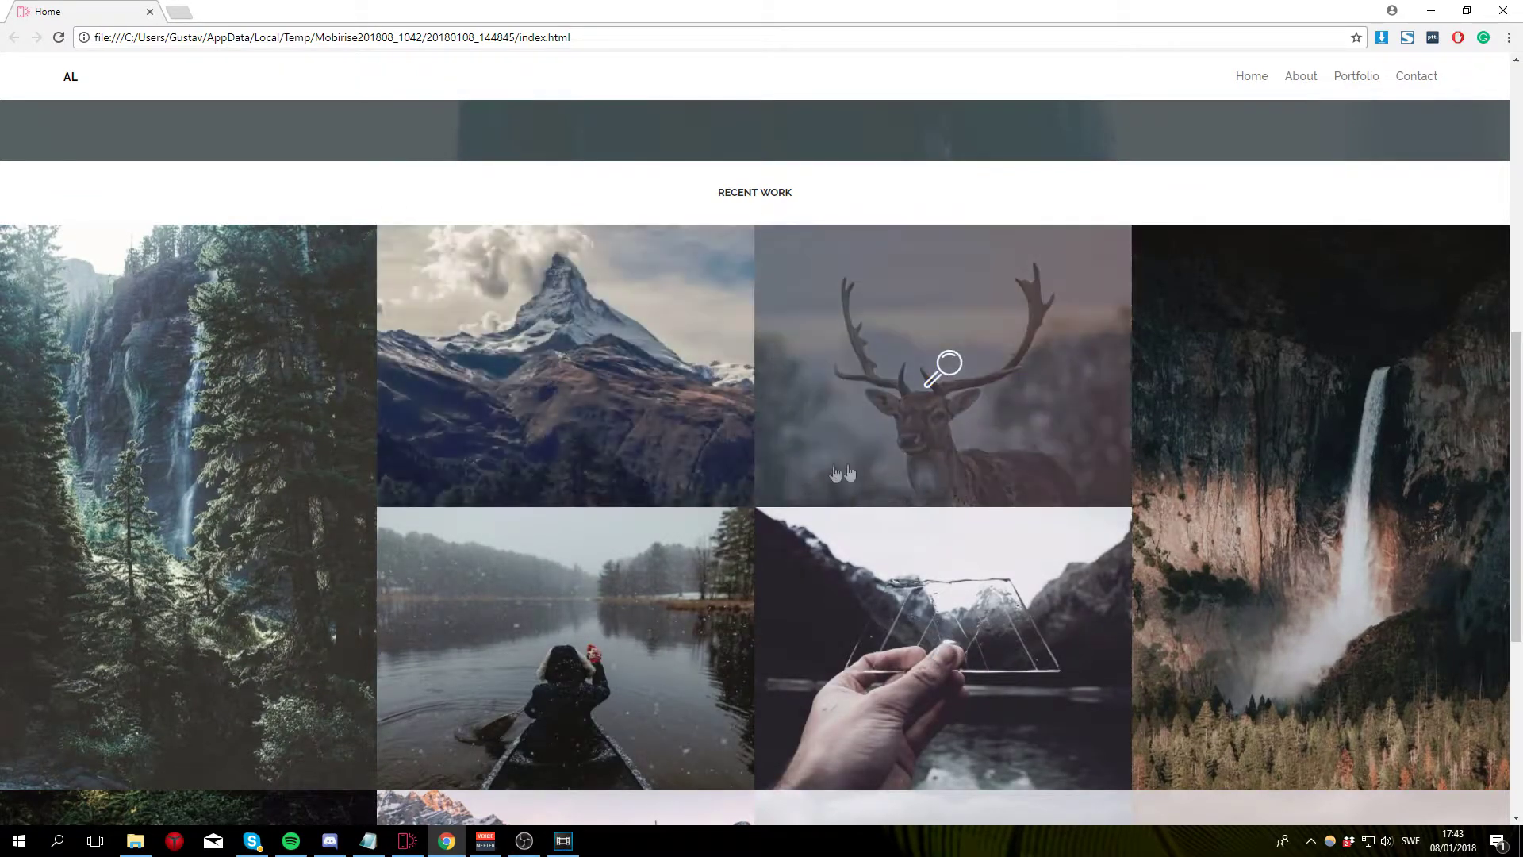
scroll(463, 709, down, 2)
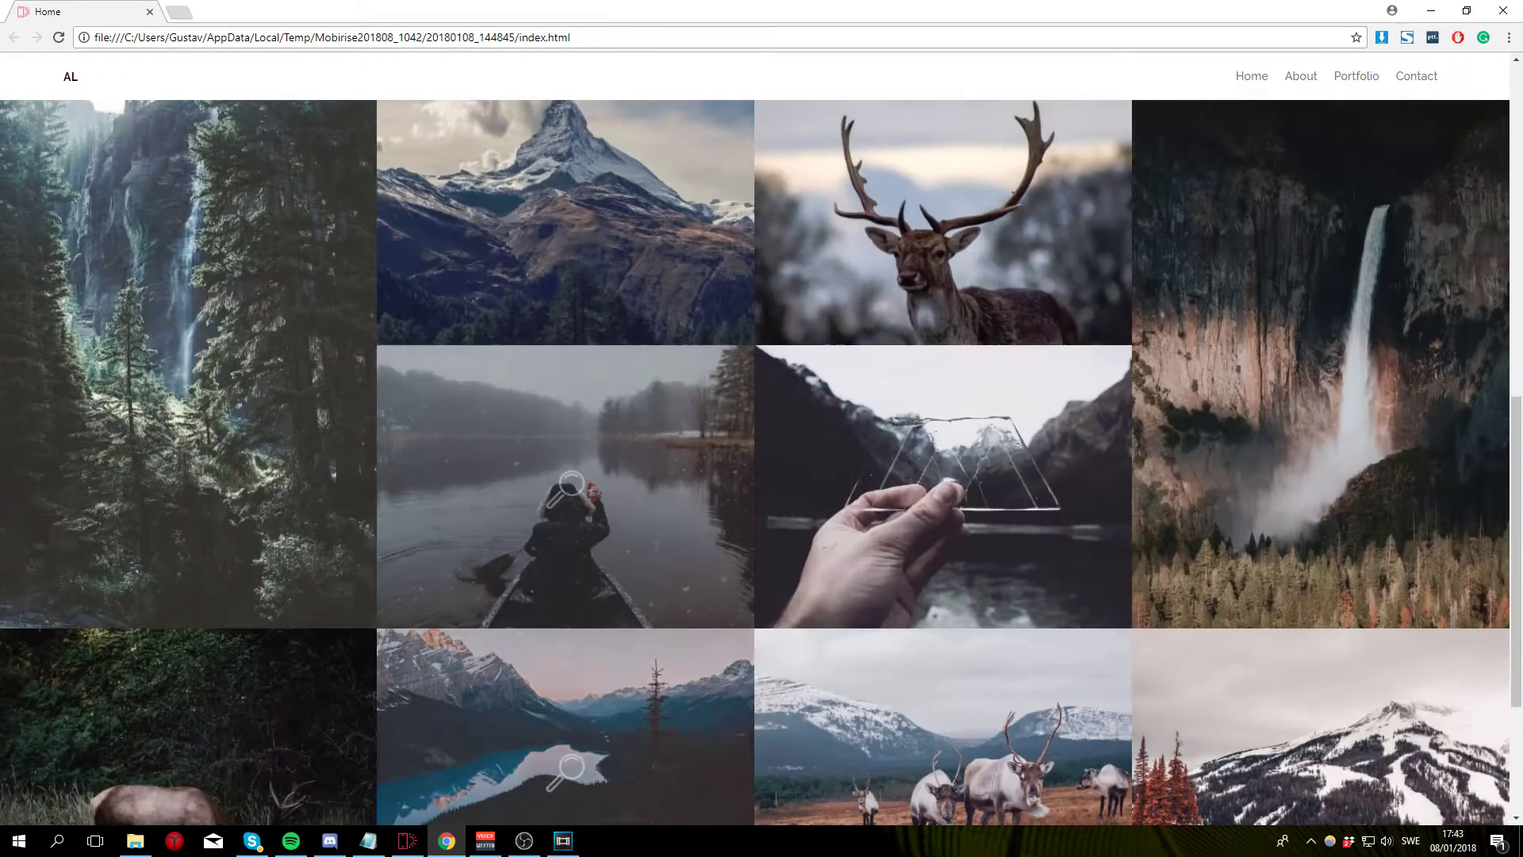
click(407, 840)
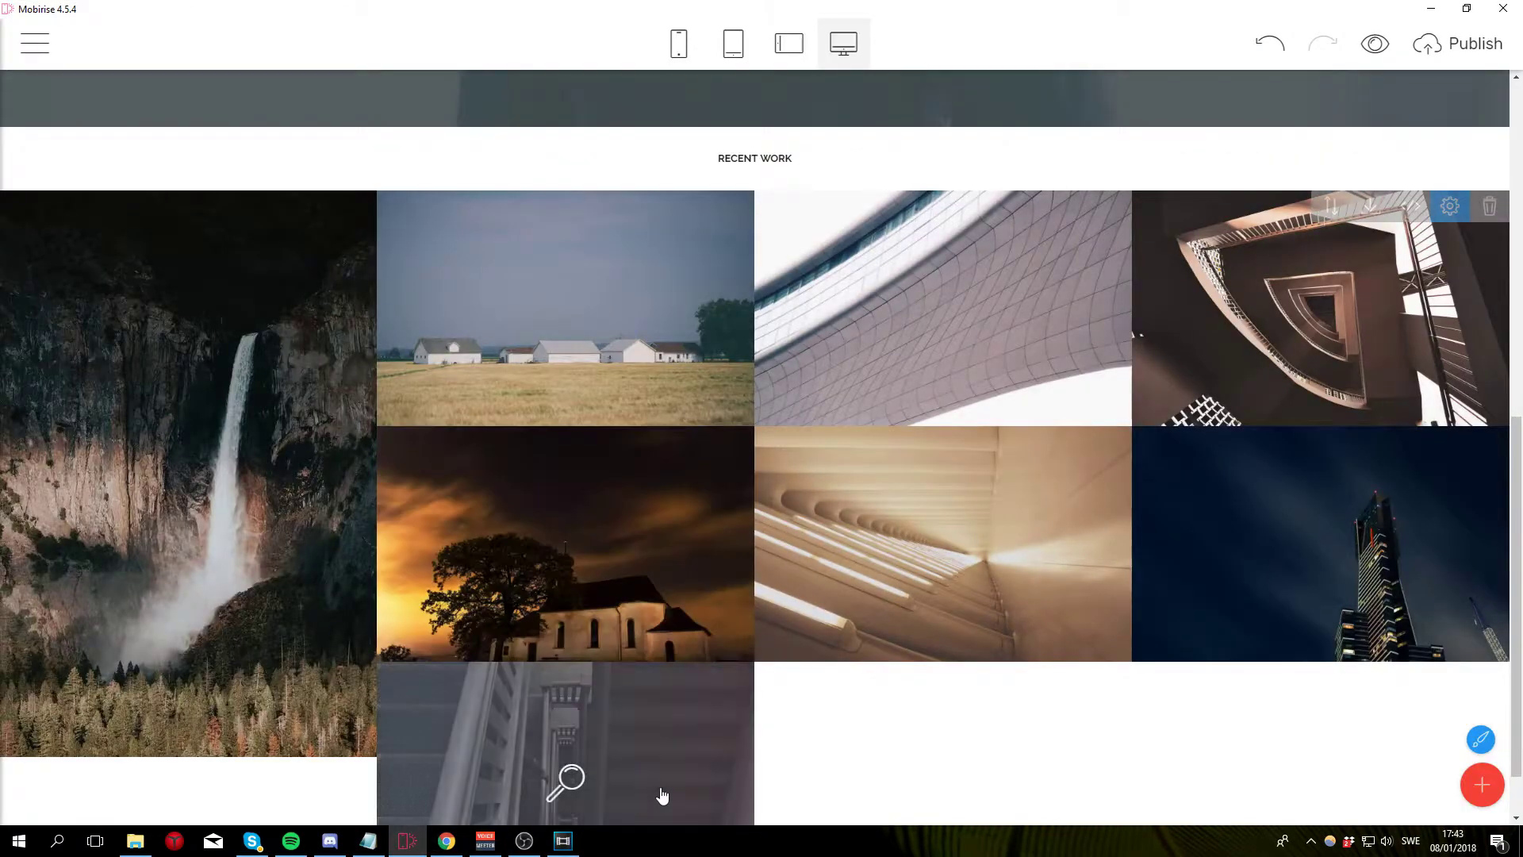
Step: Load the forest waterfall photo from the computer for the first gallery tile
click(1450, 207)
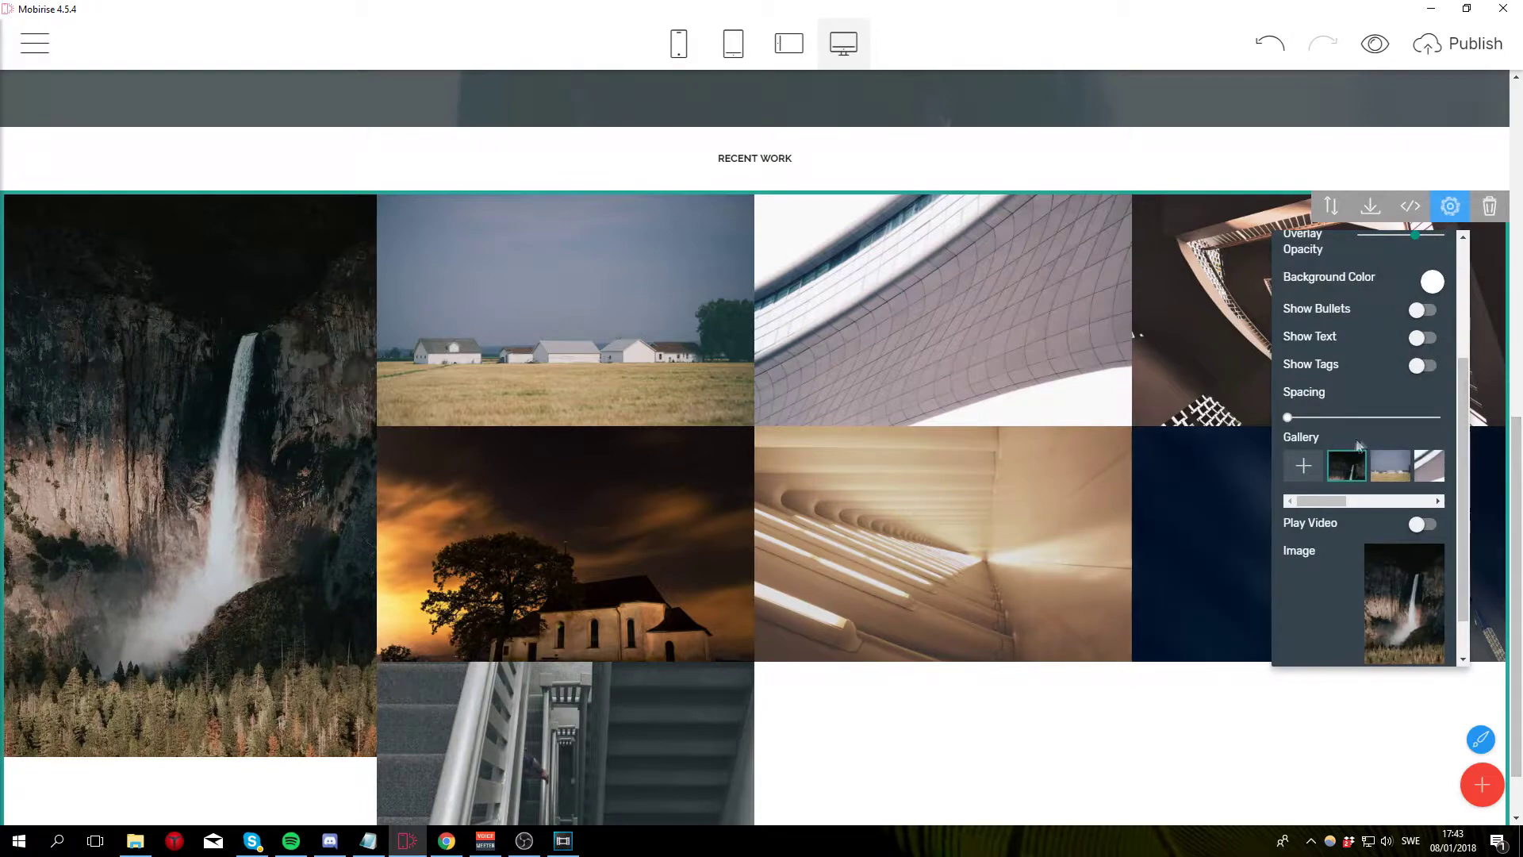
click(1410, 613)
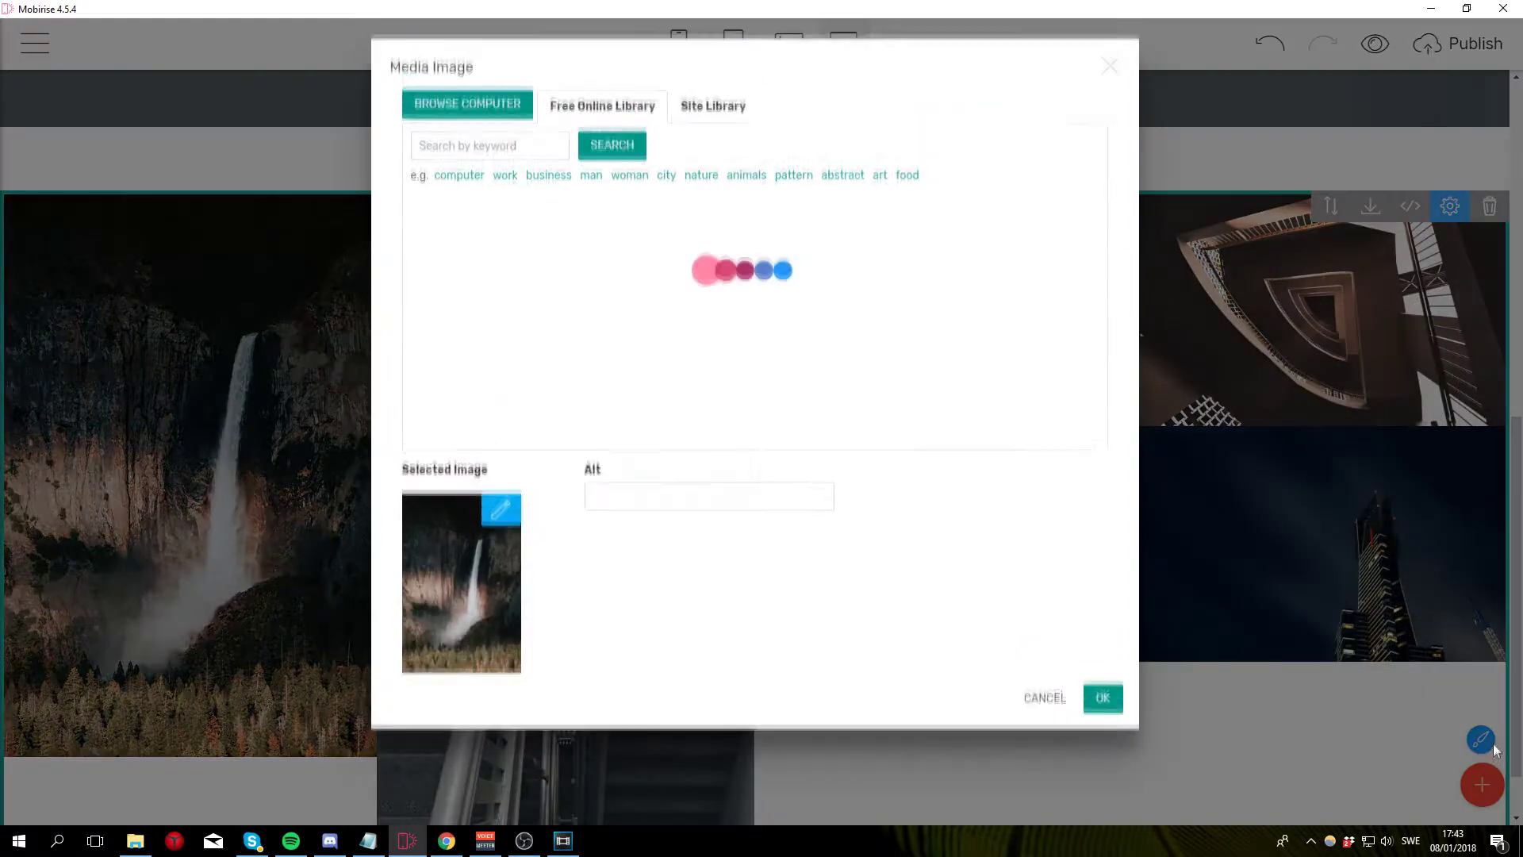
click(476, 115)
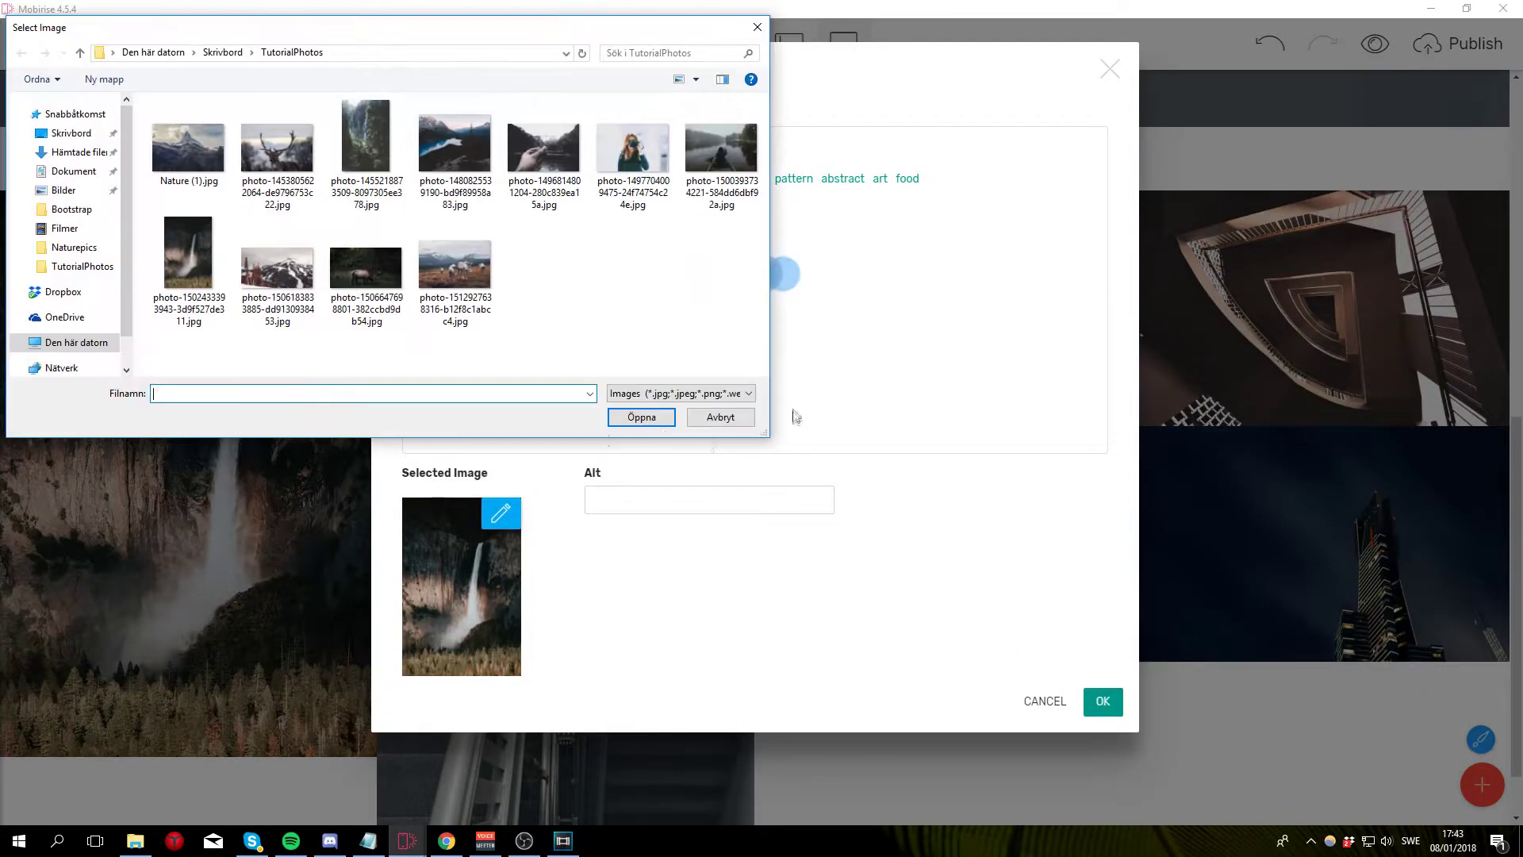
click(366, 142)
click(649, 420)
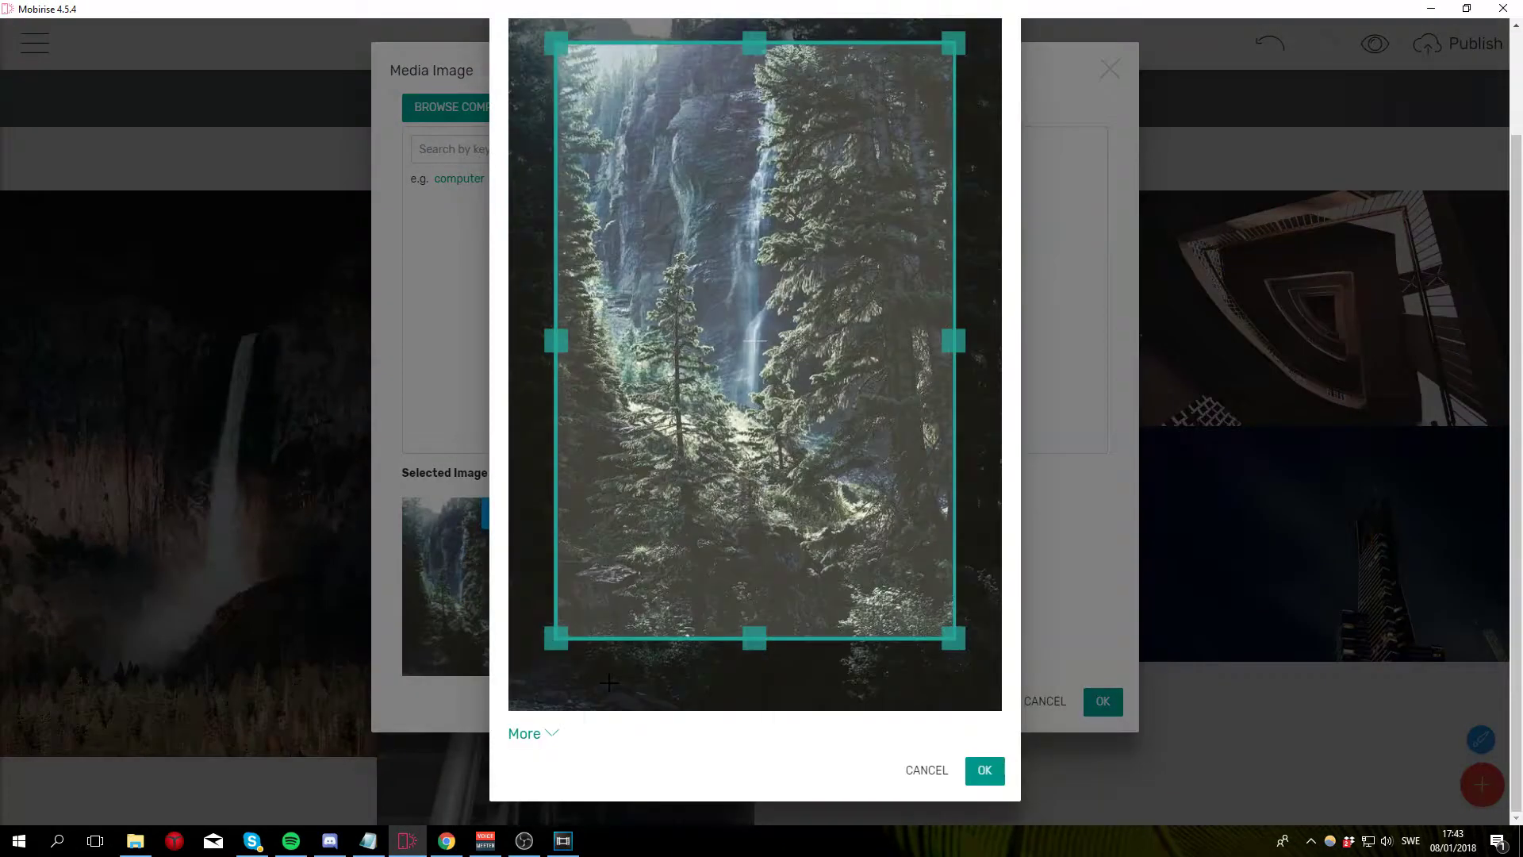
Step: Crop the forest photo to a tall 2:3 frame reaching its top-left corner, and apply it
click(527, 735)
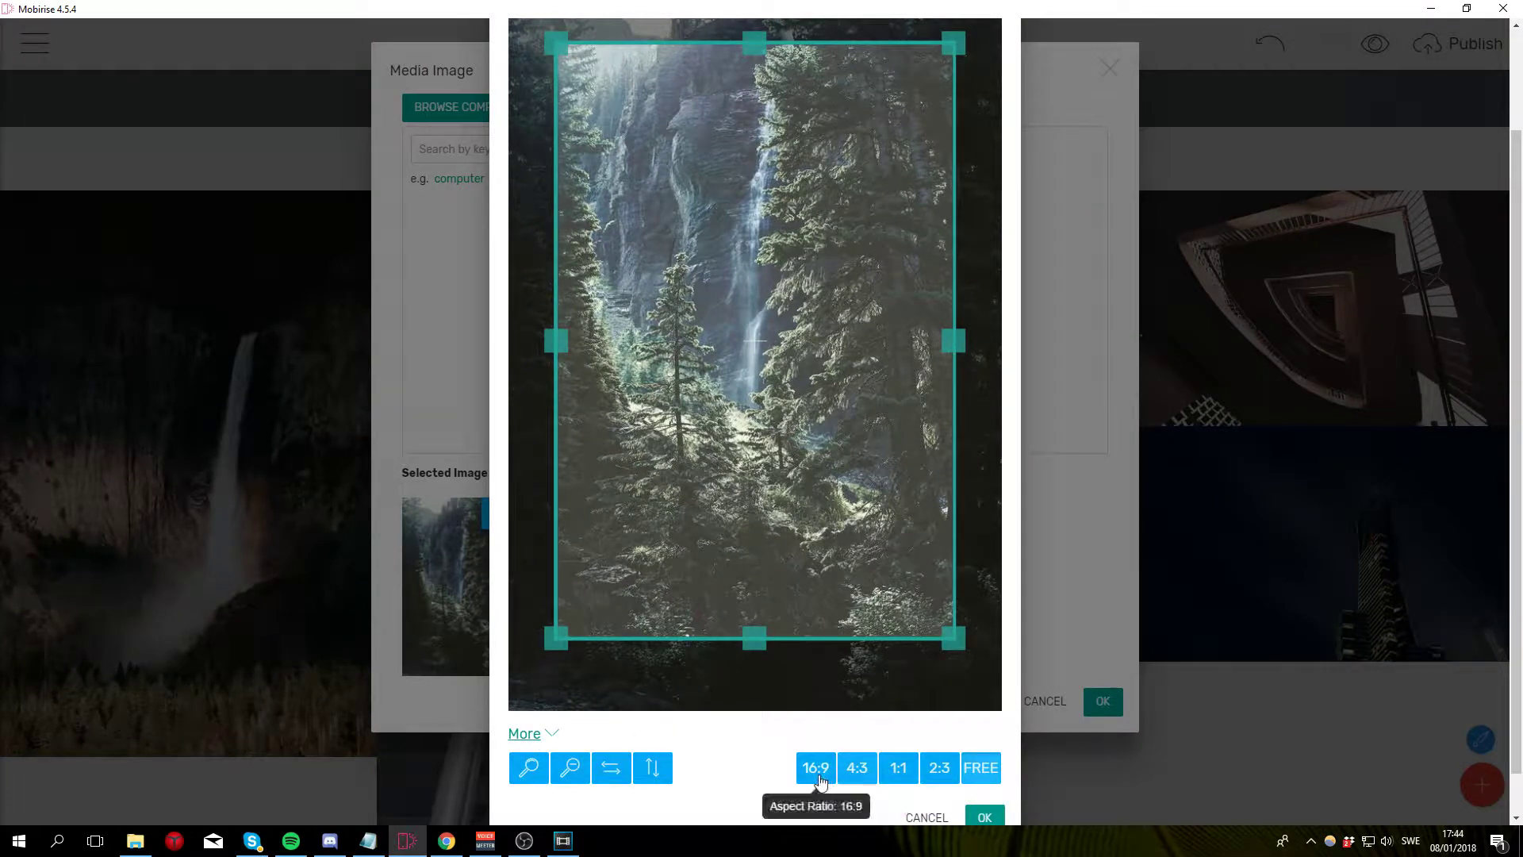
click(863, 773)
click(864, 774)
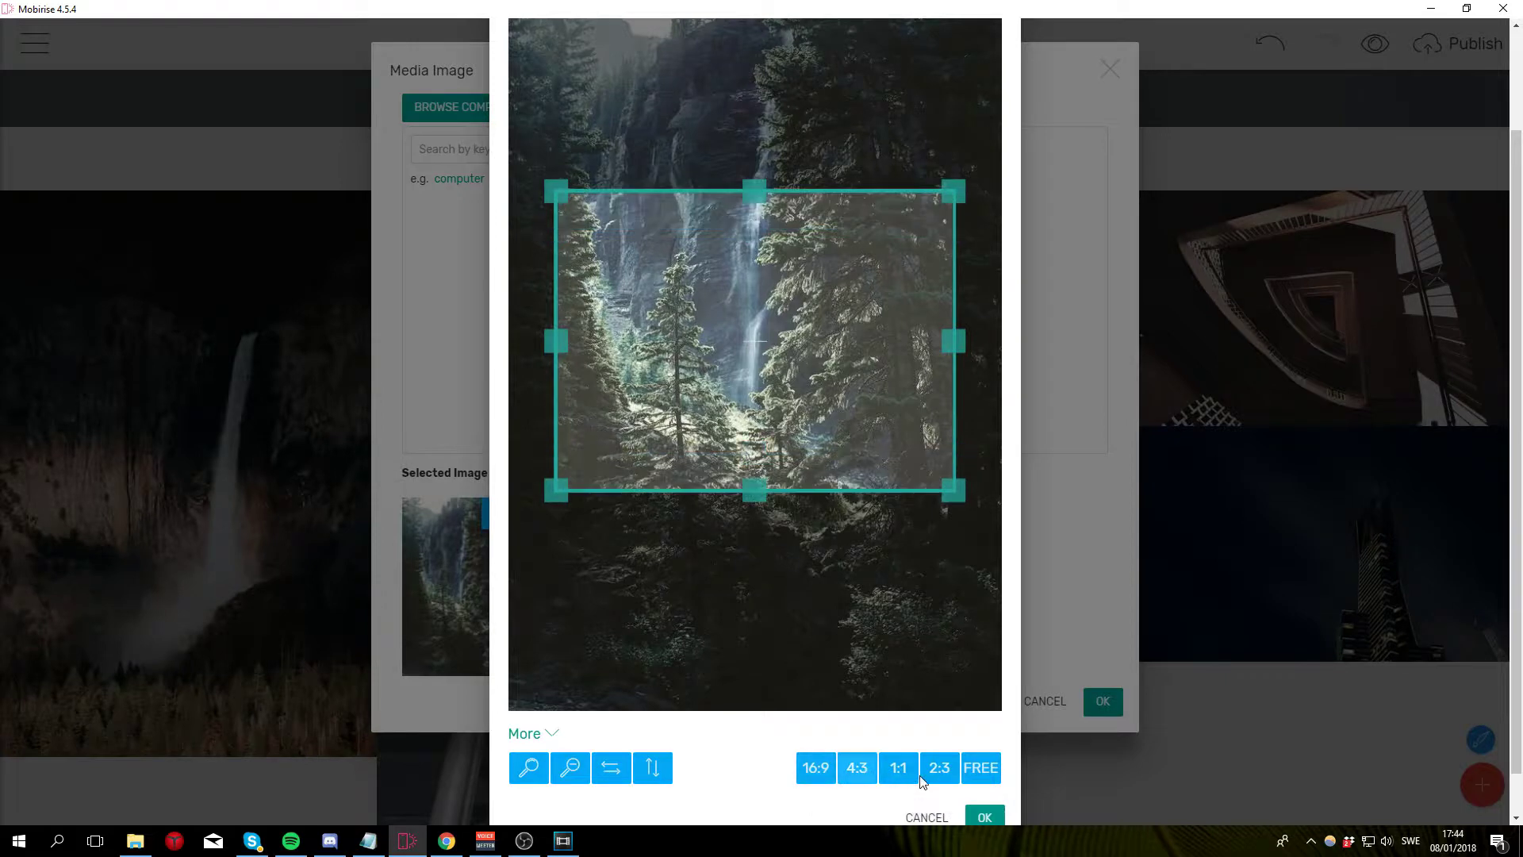
click(898, 769)
click(939, 769)
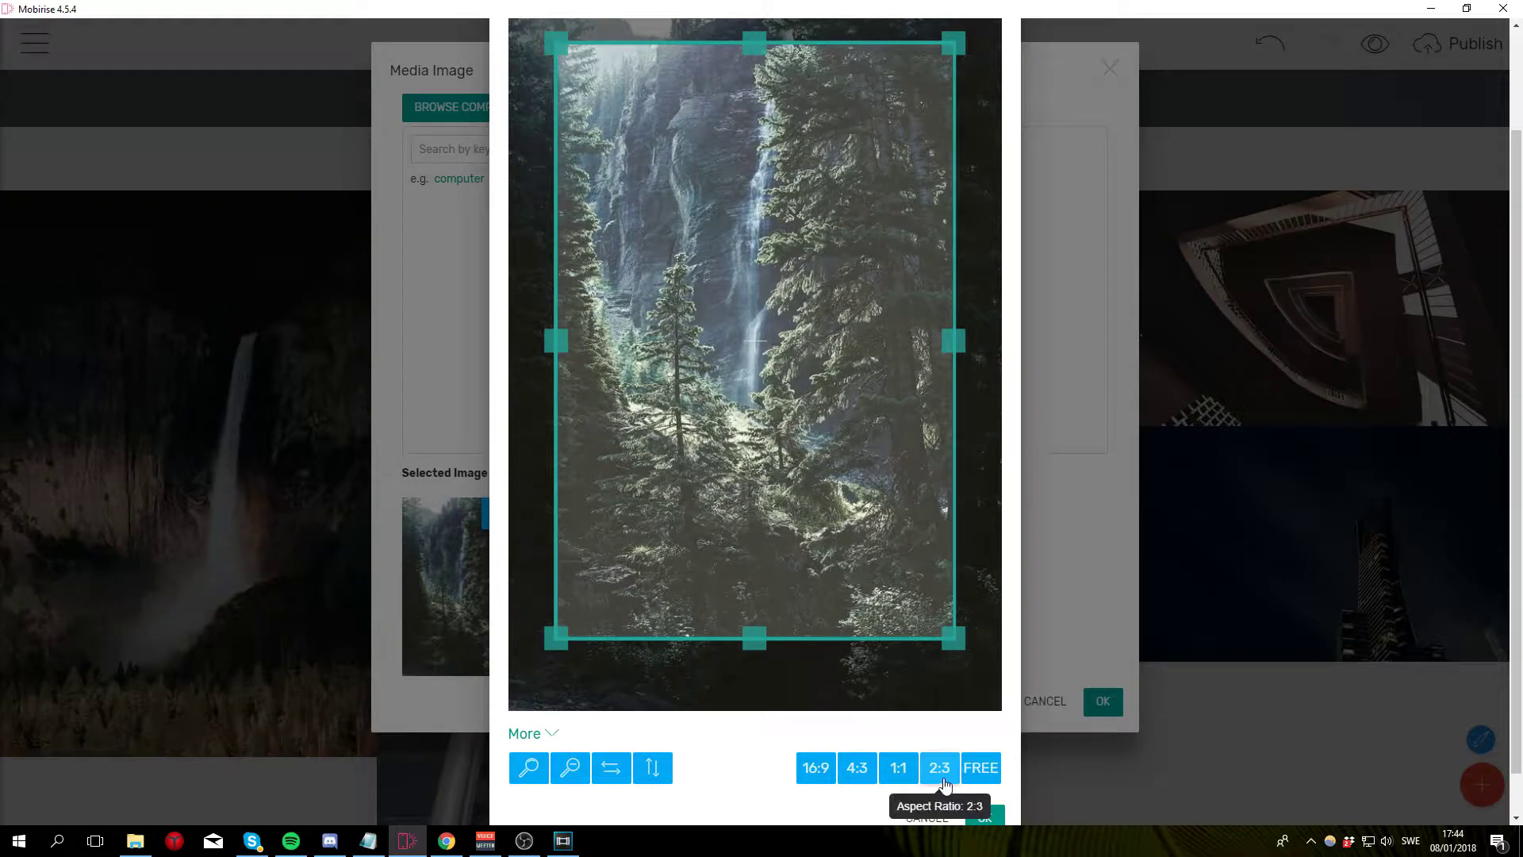
drag(954, 639, 1064, 806)
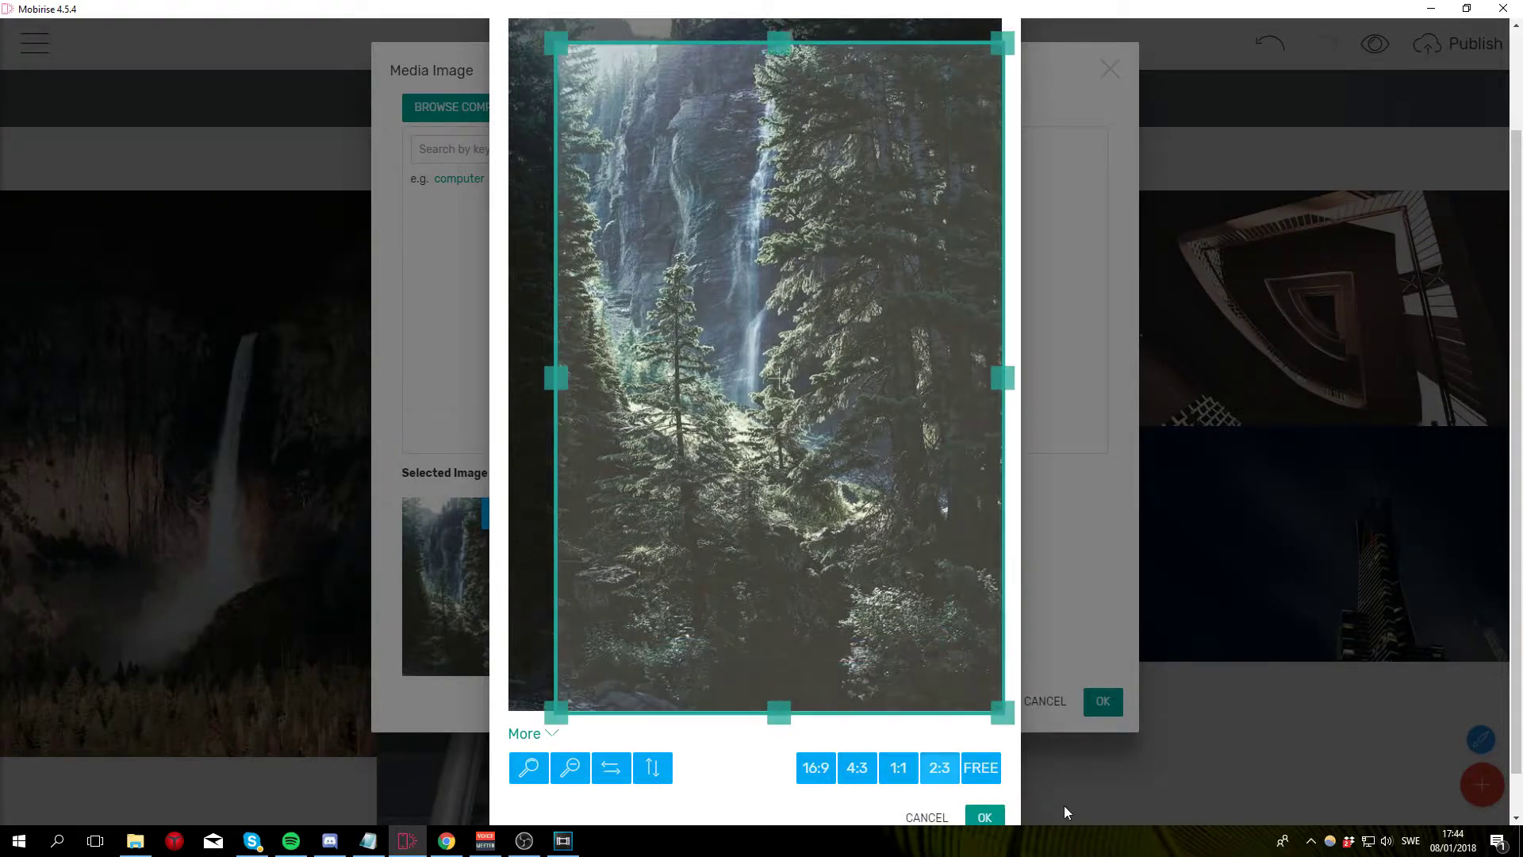
scroll(1144, 669, up, 2)
drag(564, 168, 452, 65)
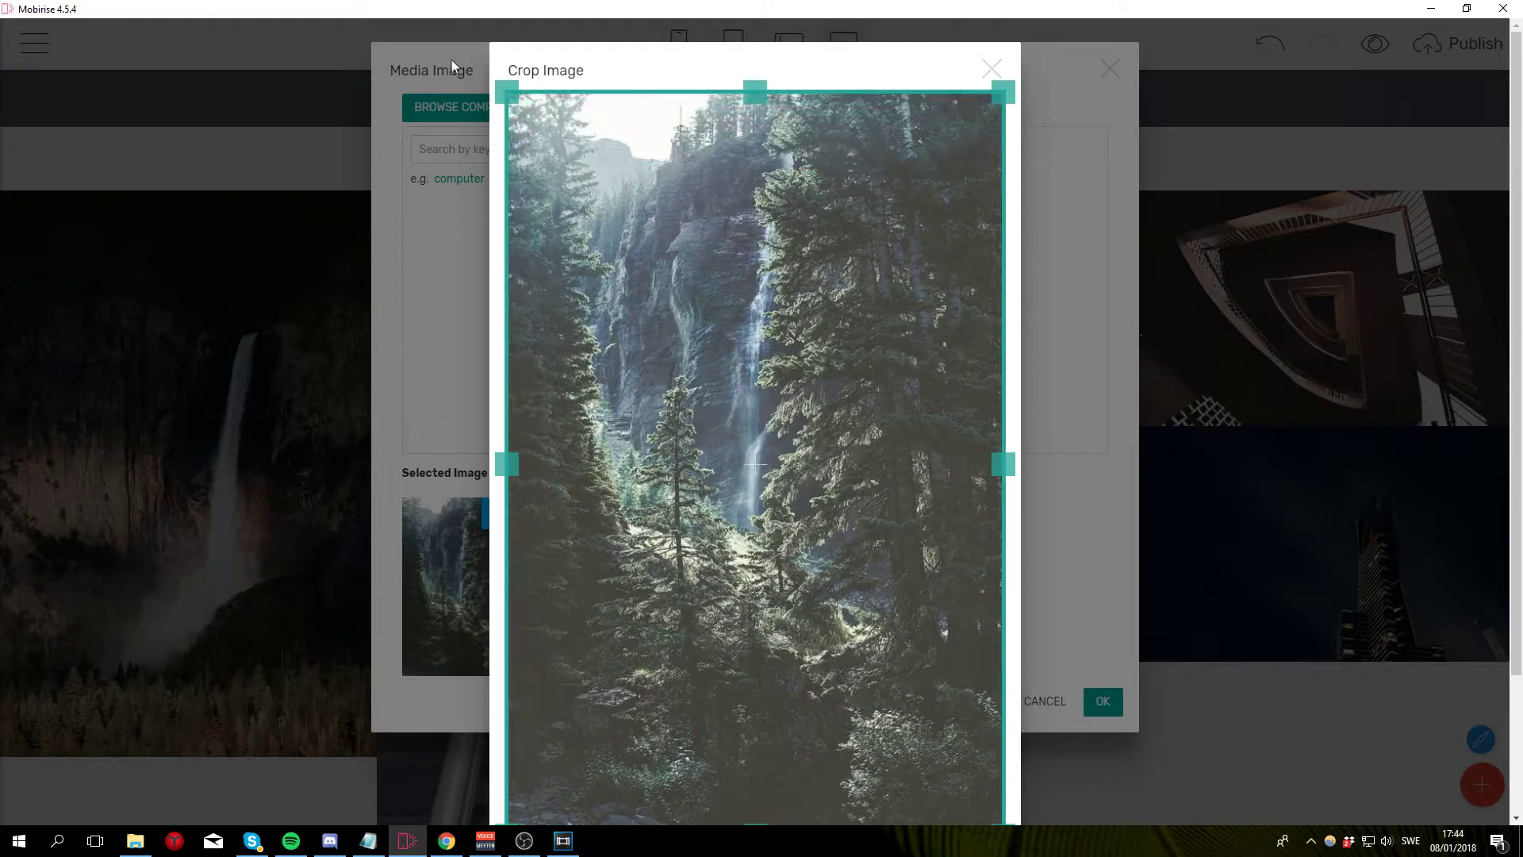
scroll(1173, 525, down, 3)
click(1001, 767)
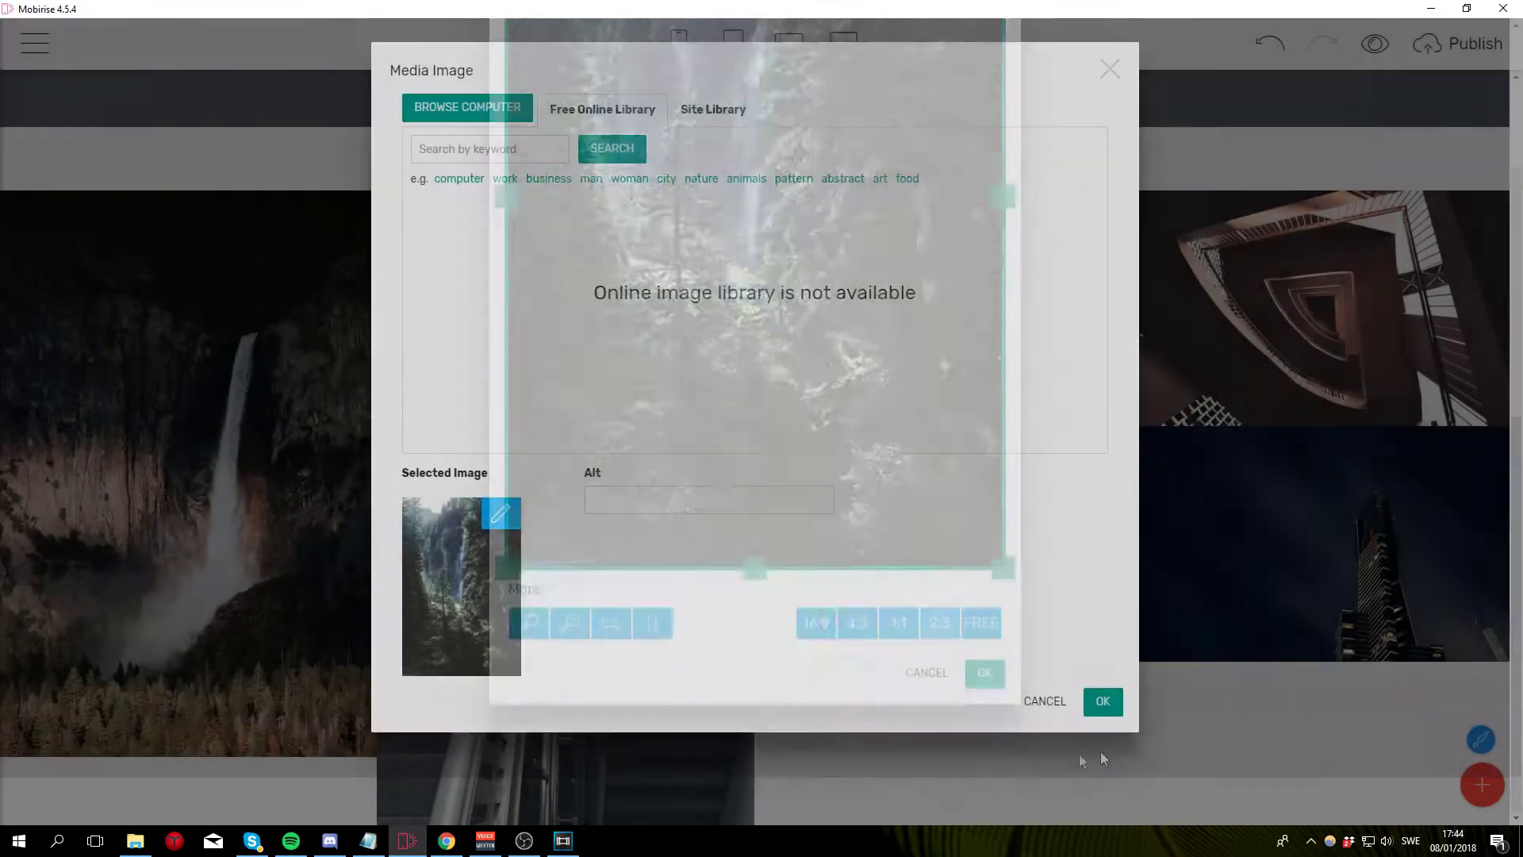
click(1103, 701)
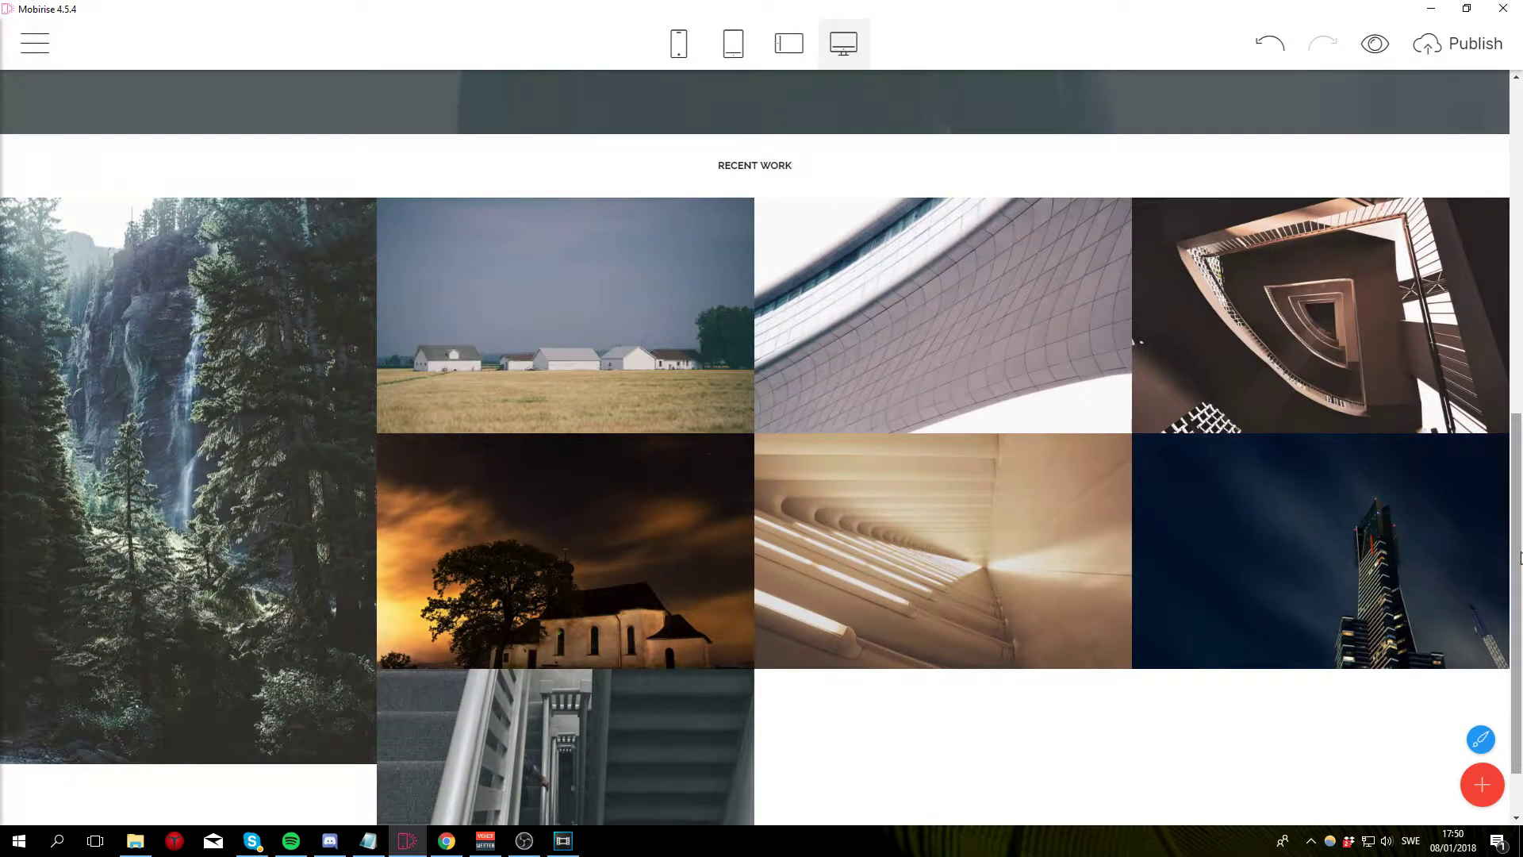
Step: Replace the second gallery tile, the field photo, with the Nature (1).jpg mountain picture
mouse_move(1455, 225)
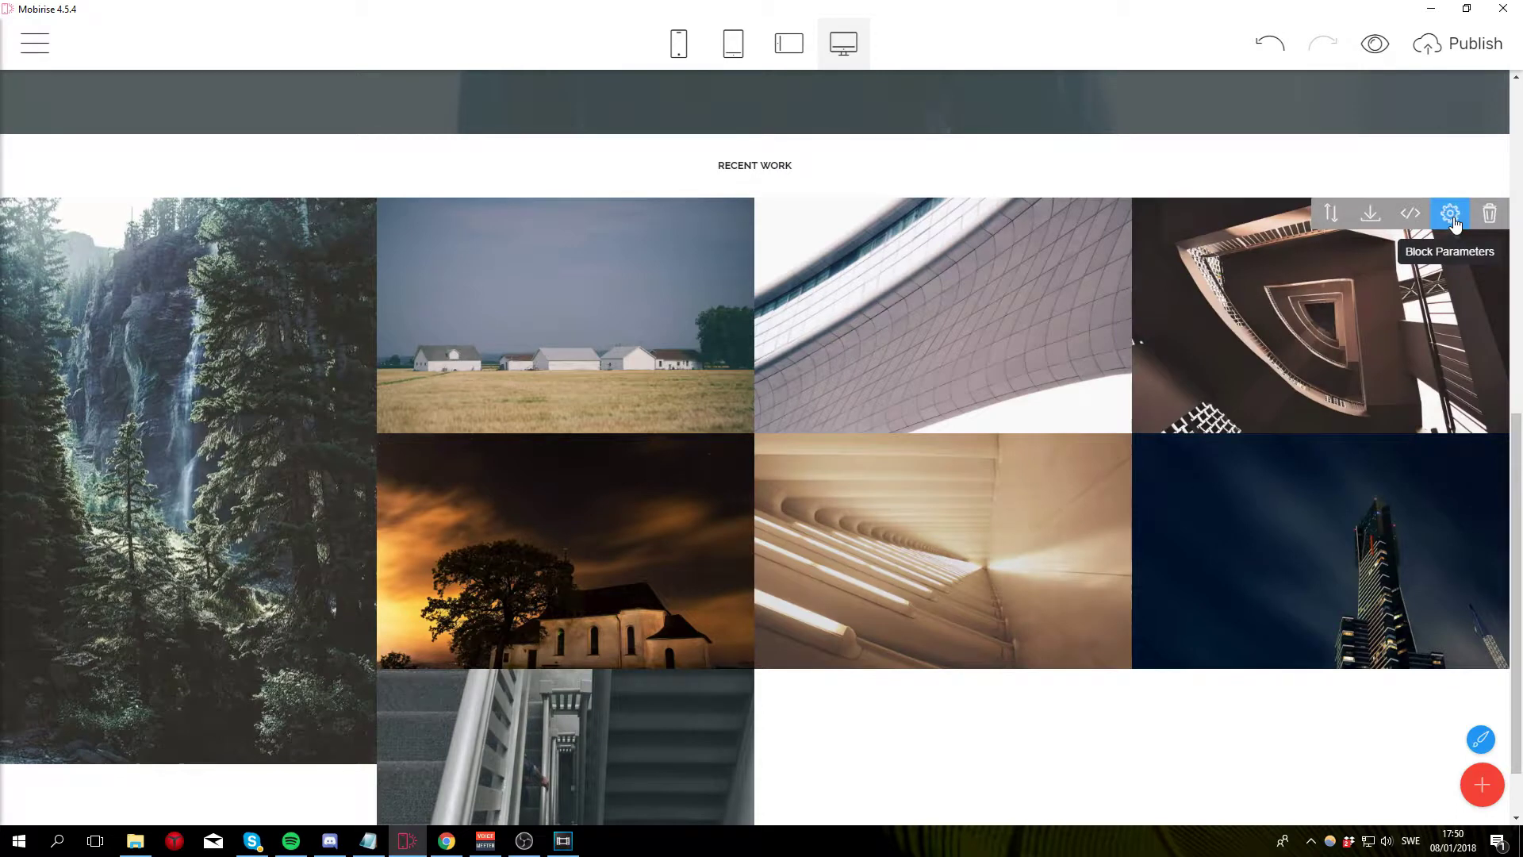
click(1450, 214)
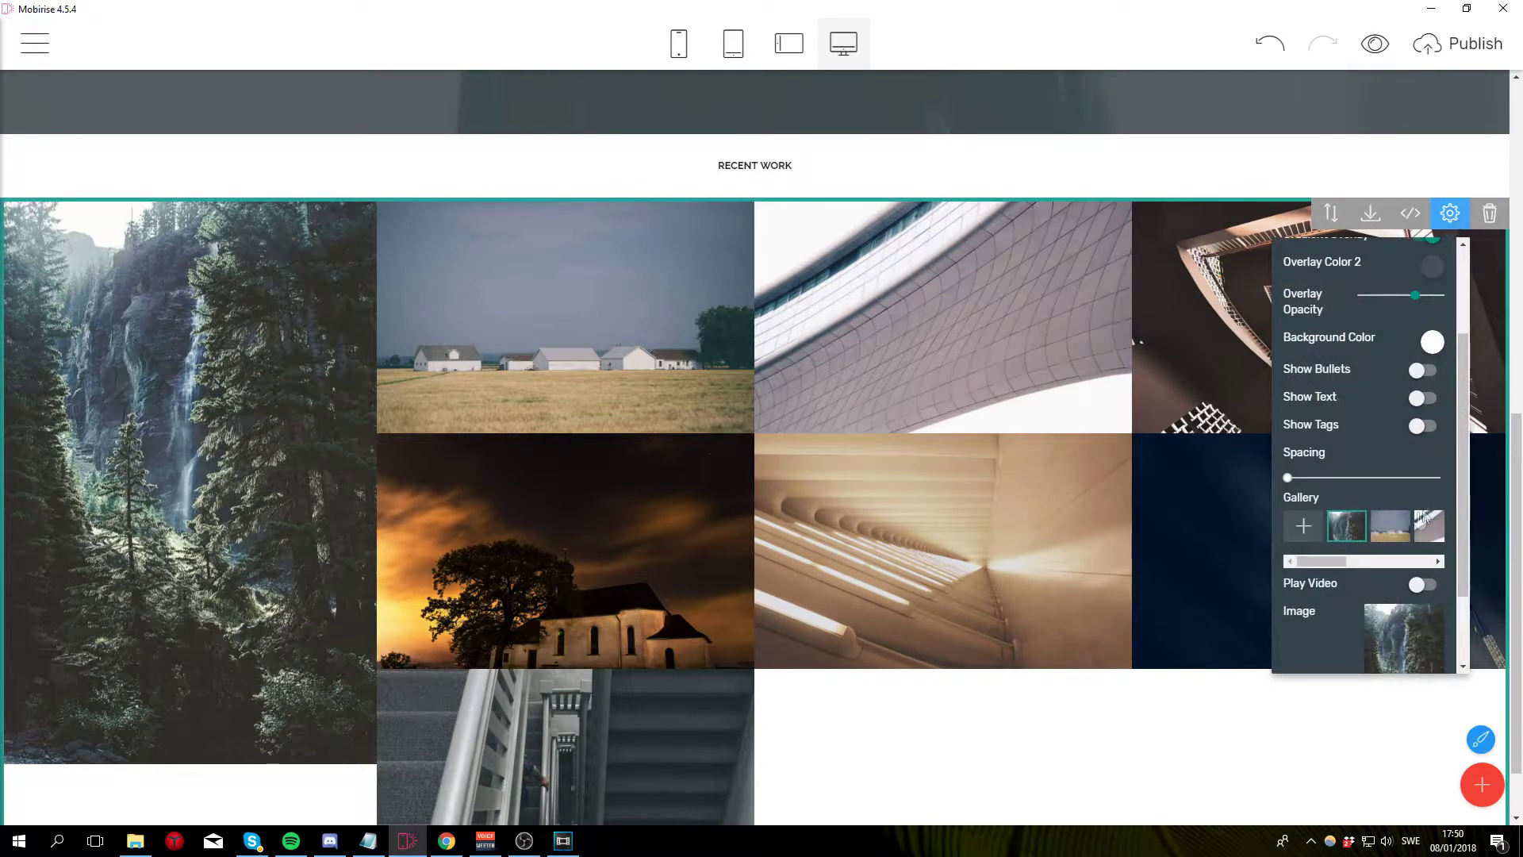
click(1401, 539)
scroll(1410, 530, down, 1)
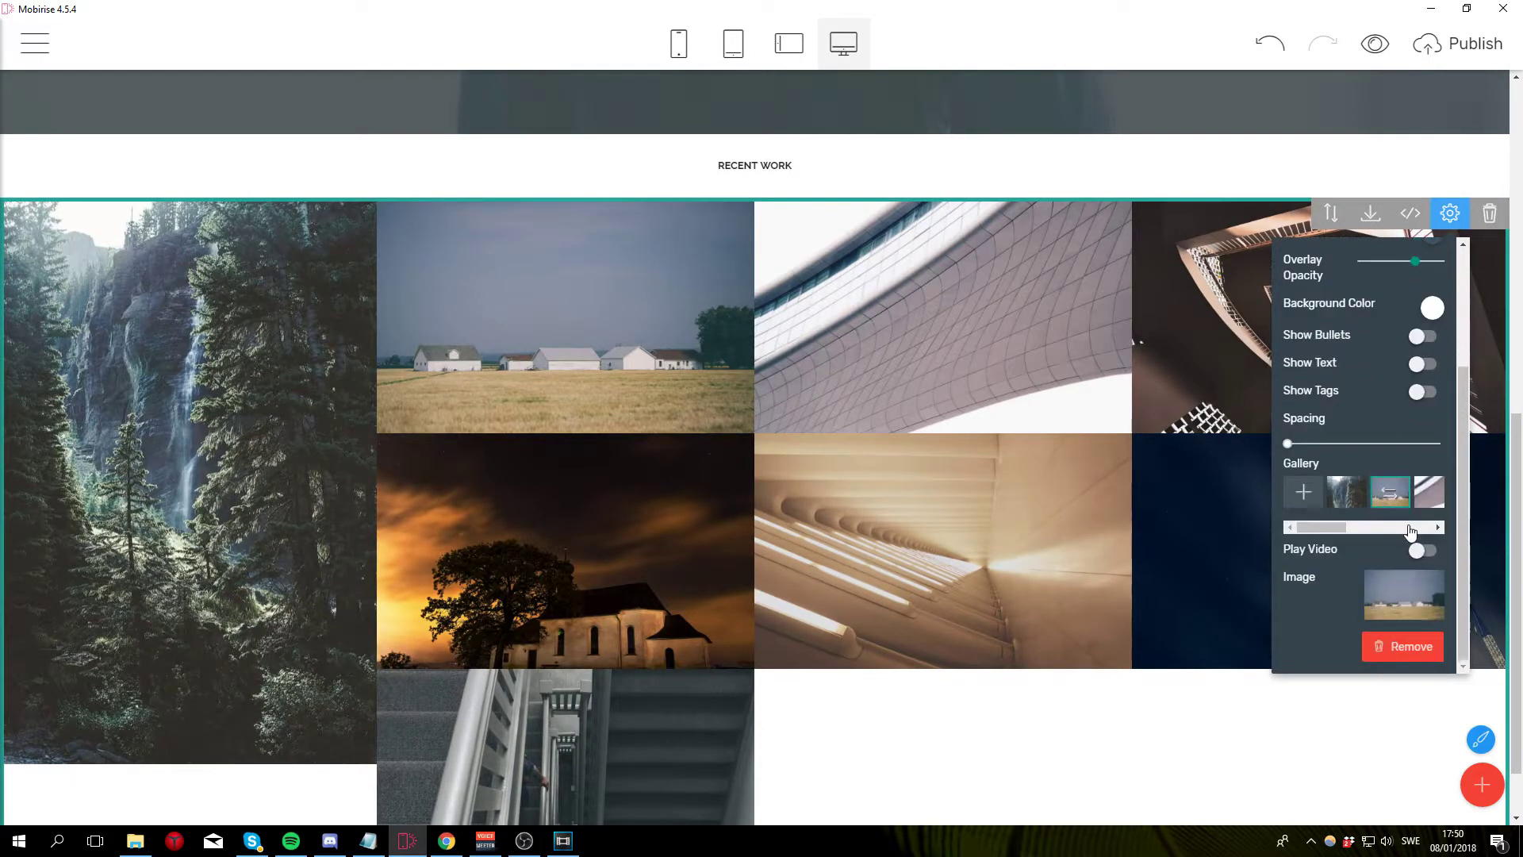
click(1405, 588)
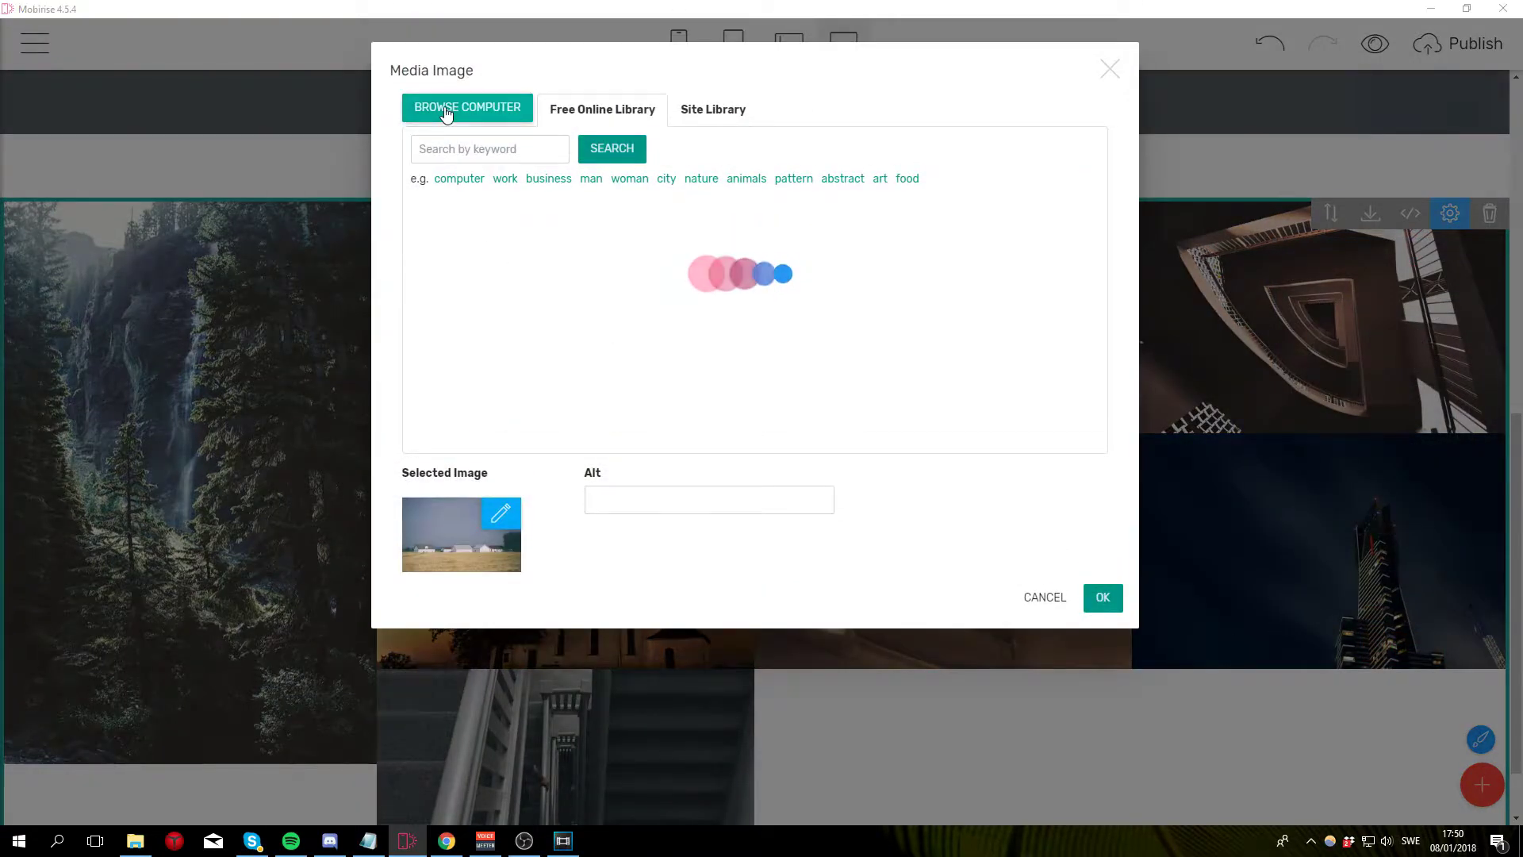
click(446, 113)
click(200, 148)
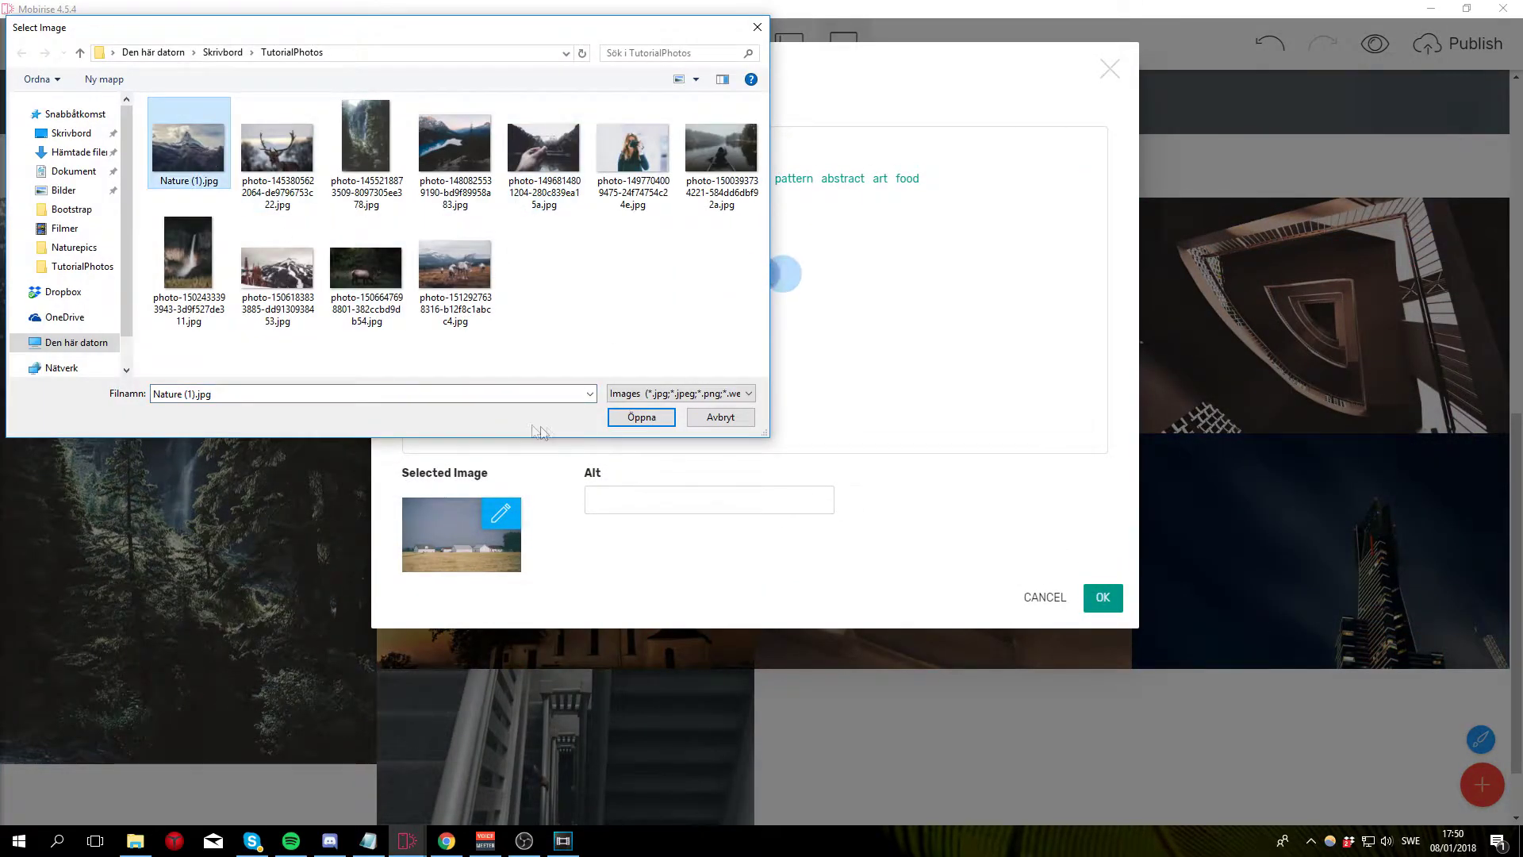
click(641, 418)
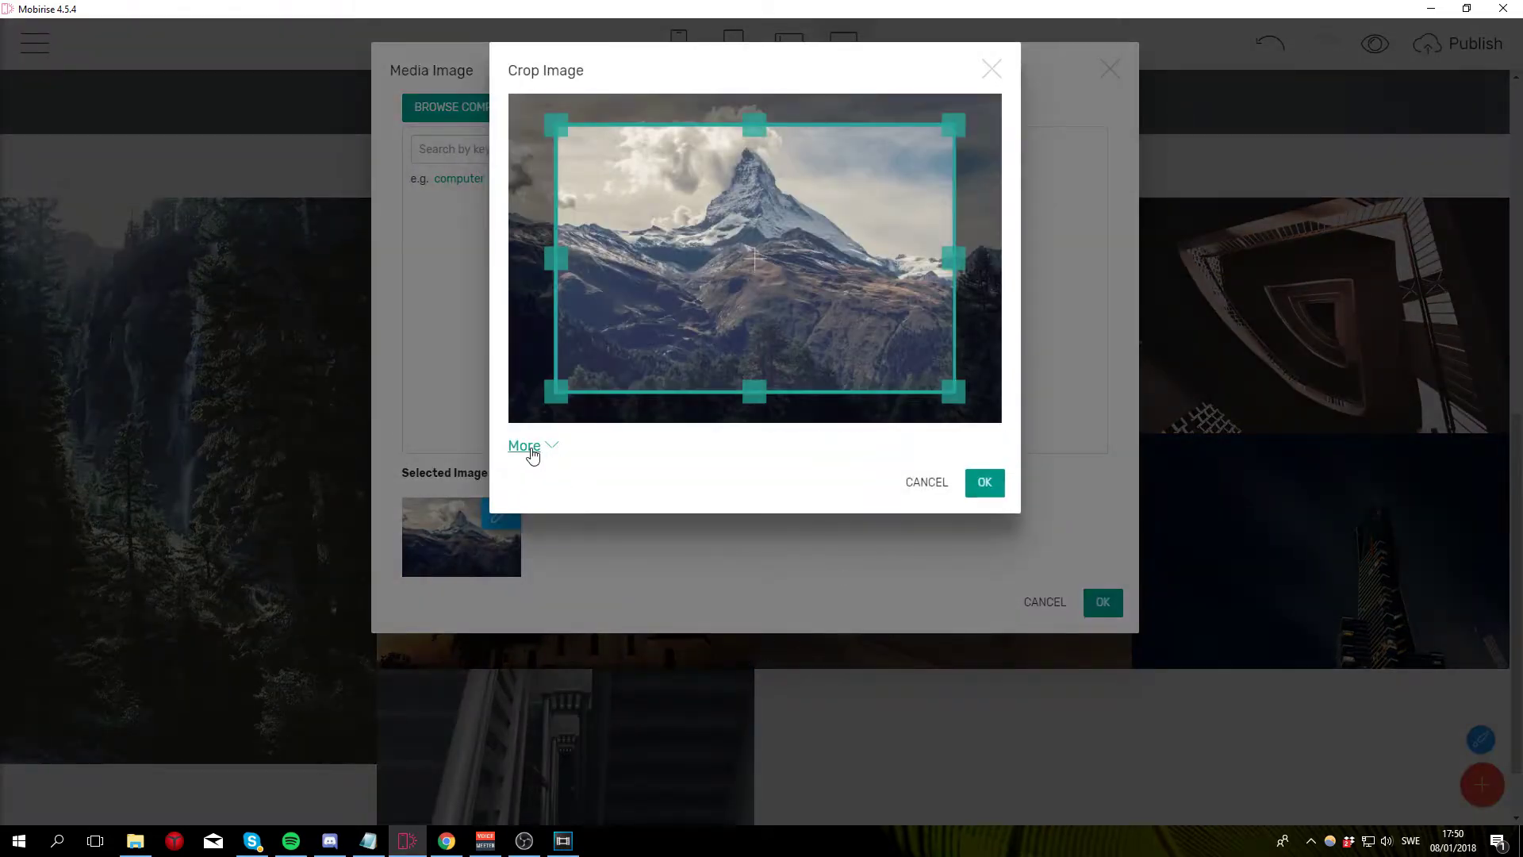
Step: Crop the mountain photo at 4:3, widened to the right, bottom and top edges, and apply it
click(530, 450)
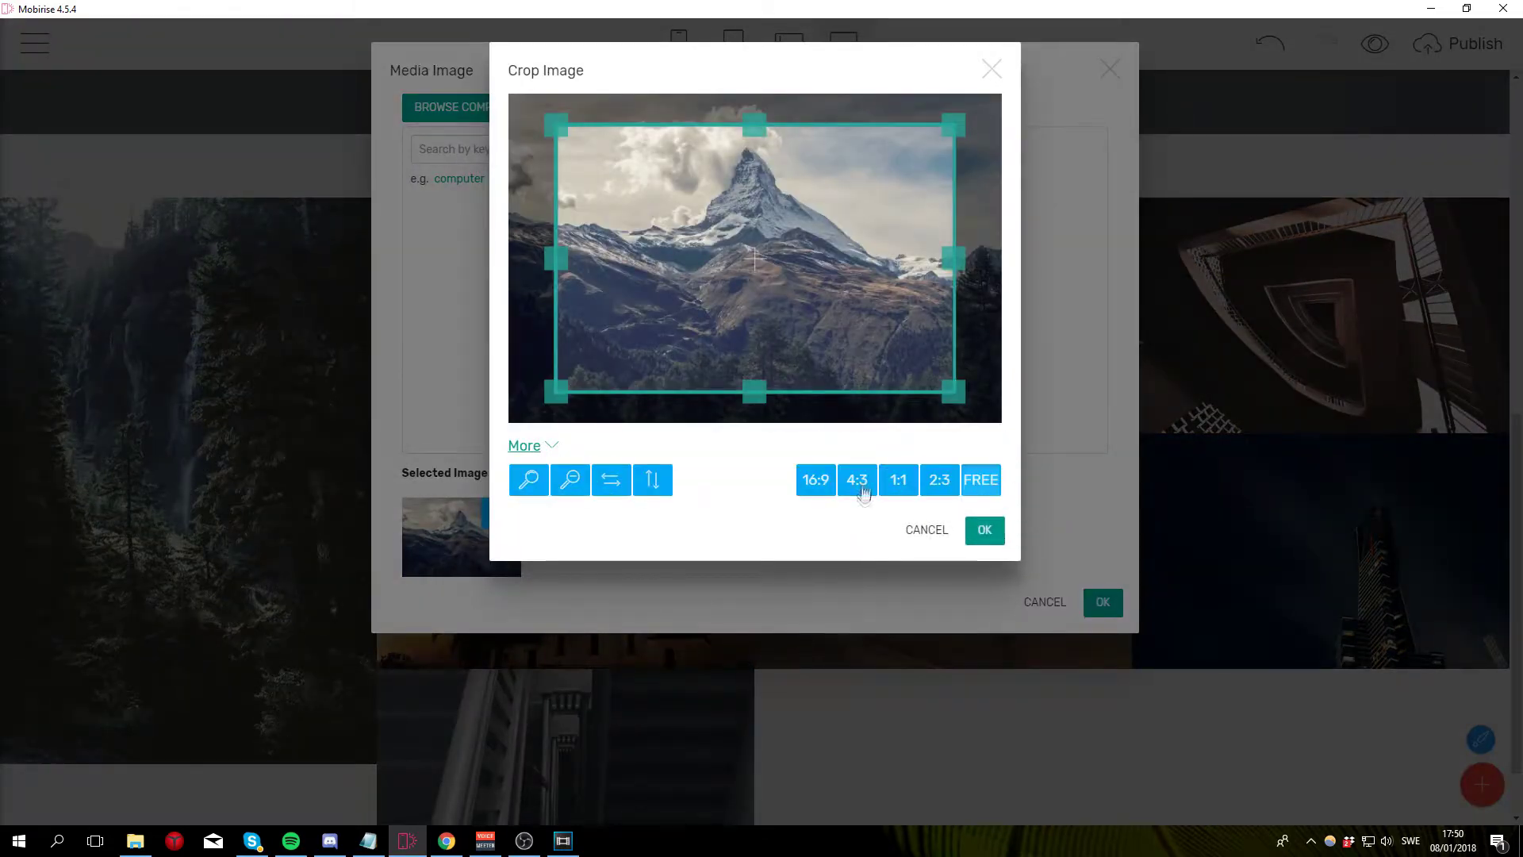
click(861, 482)
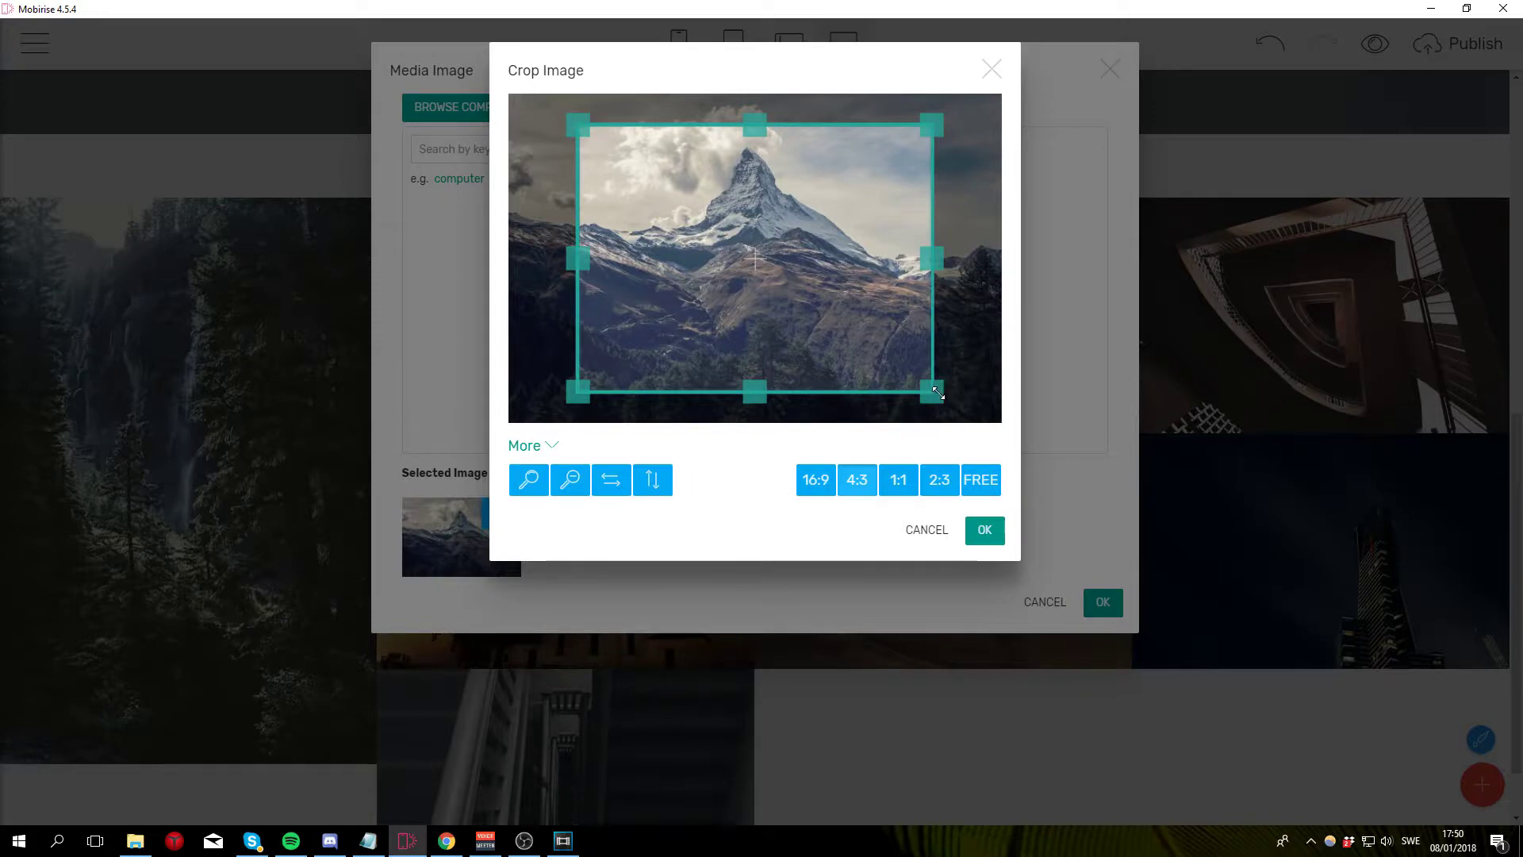
drag(937, 392, 1018, 553)
drag(581, 119, 500, 41)
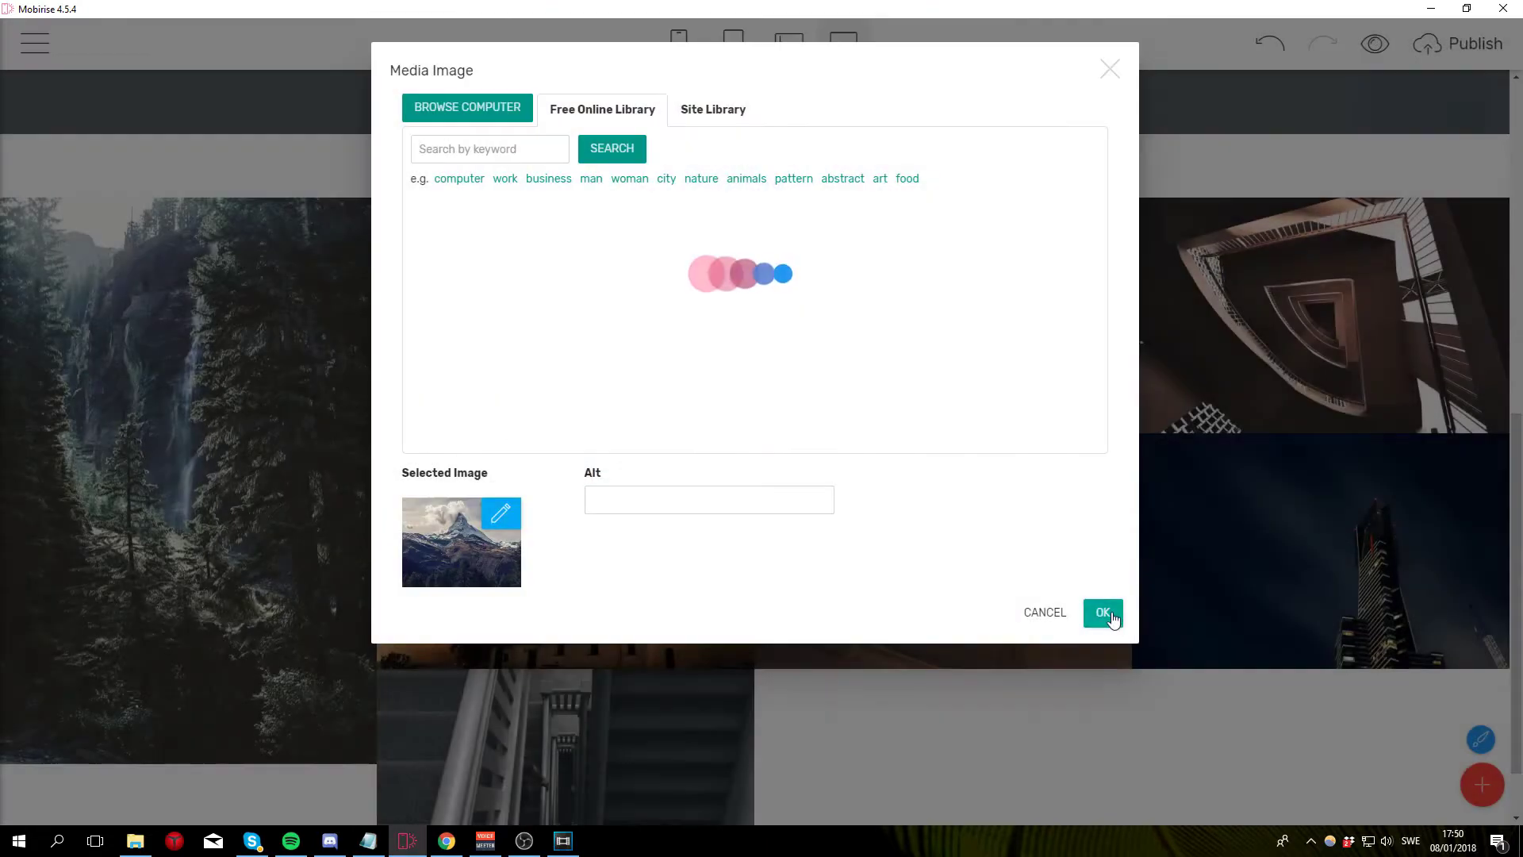
click(1103, 602)
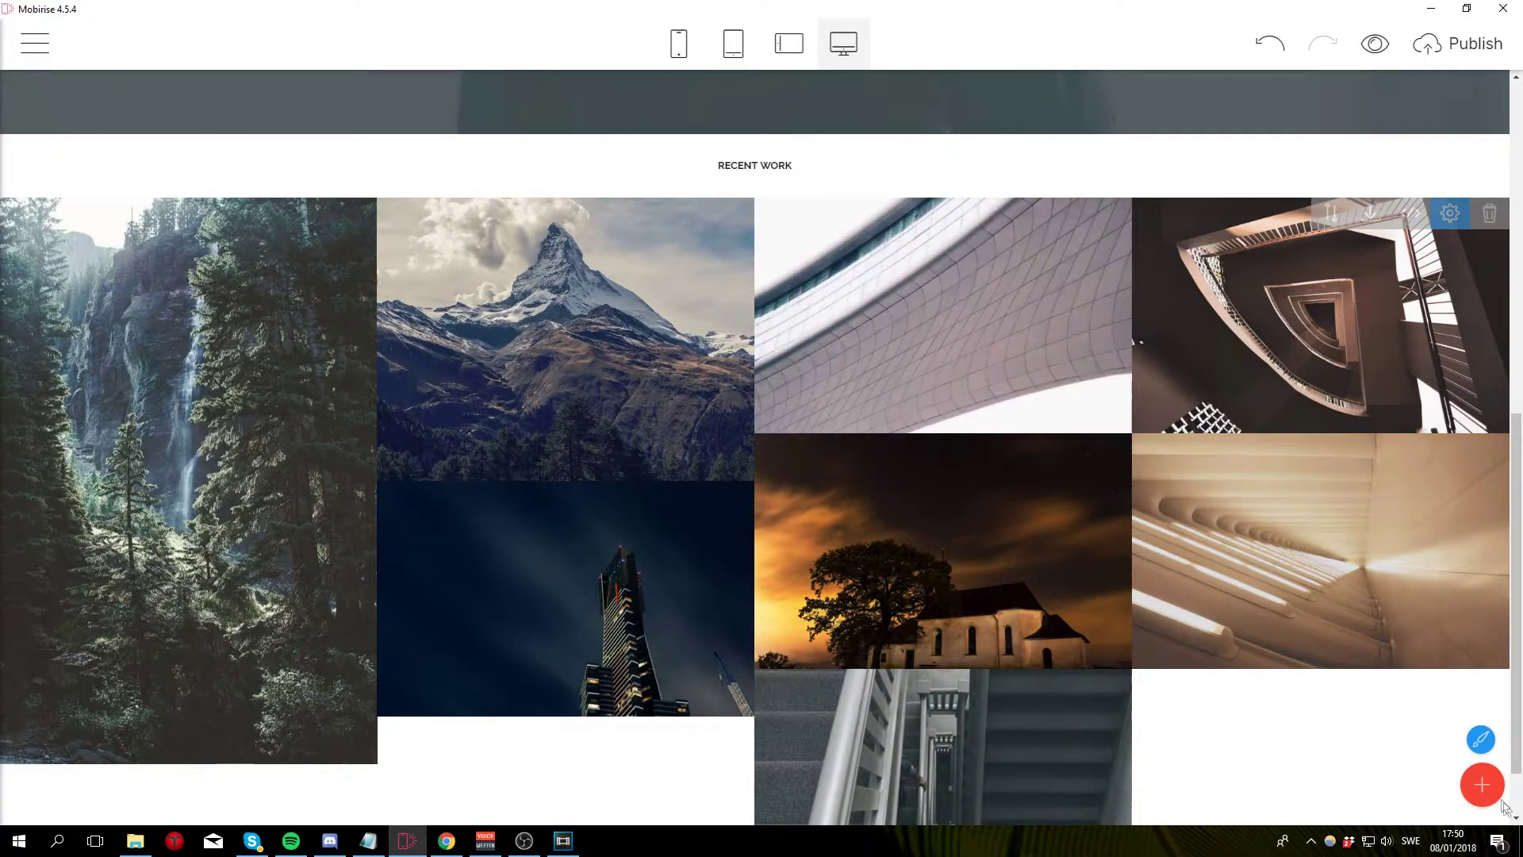
Step: Replace the white architecture thumbnail's image with the deer photo from the computer
click(1449, 213)
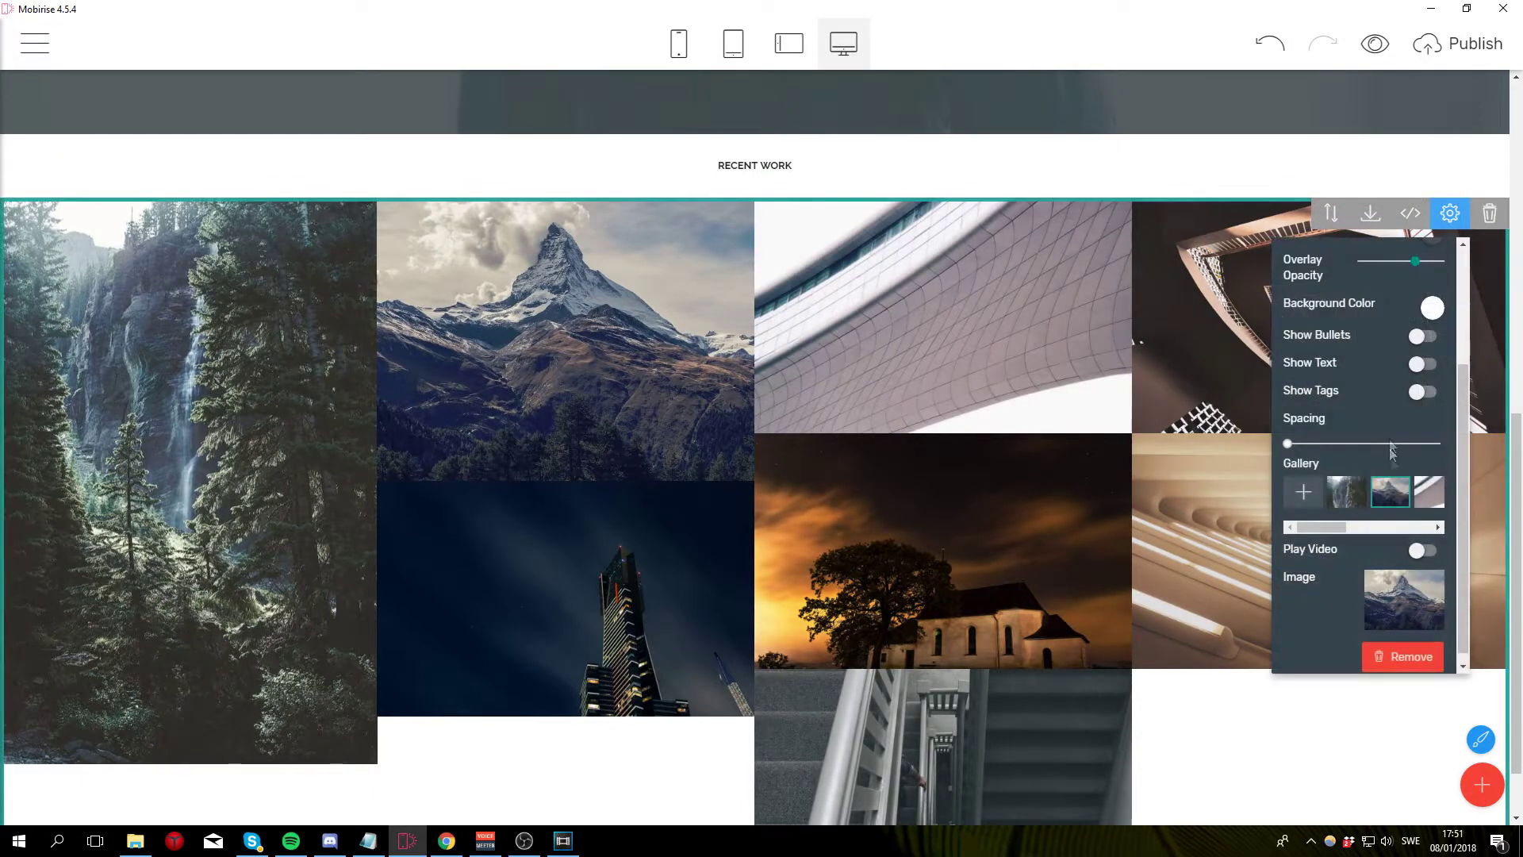
click(1433, 495)
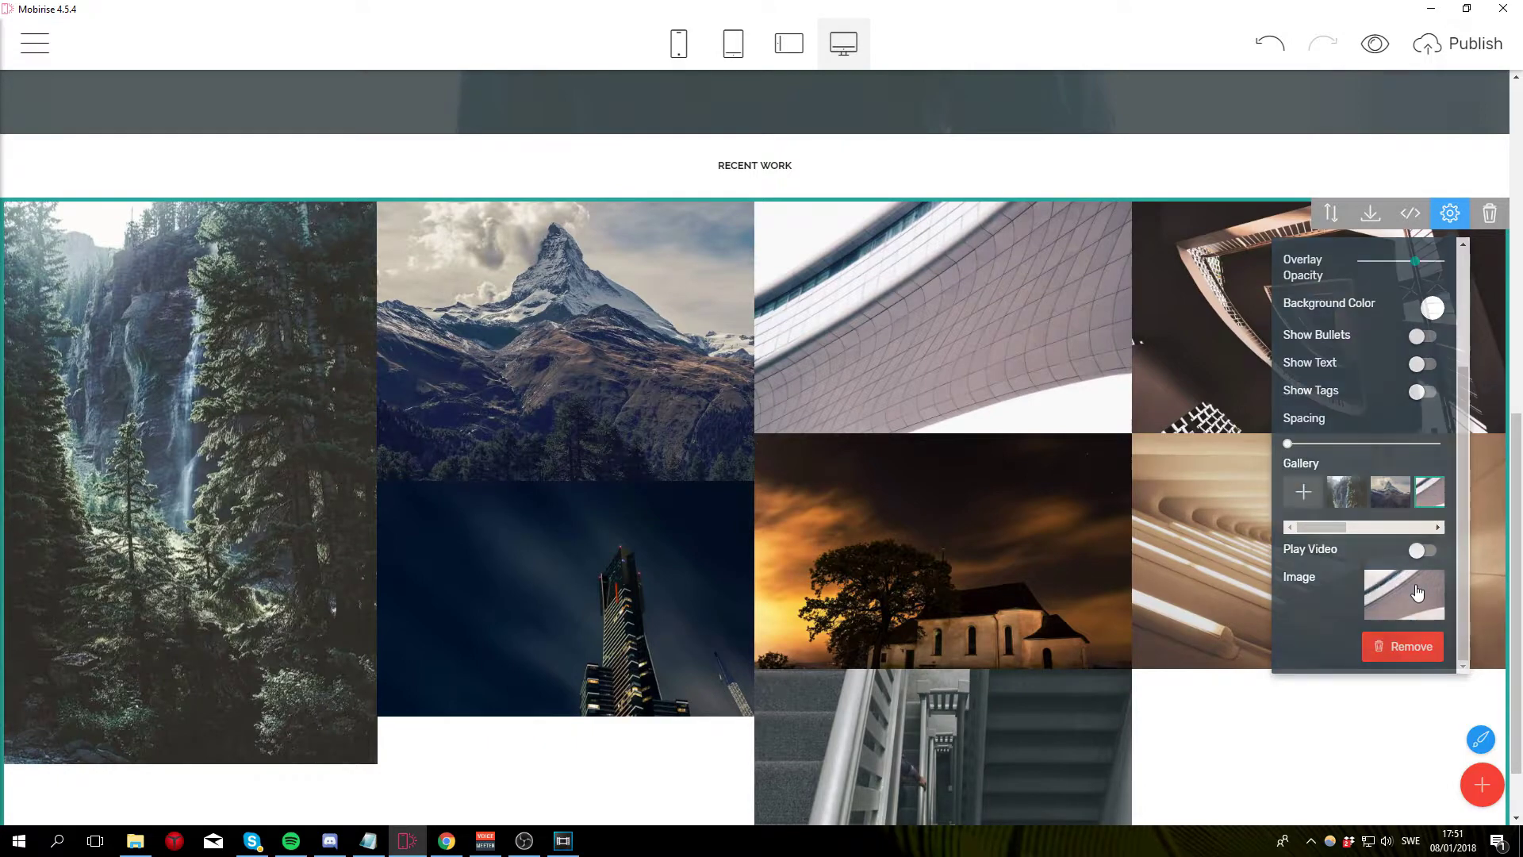
click(1428, 605)
click(458, 121)
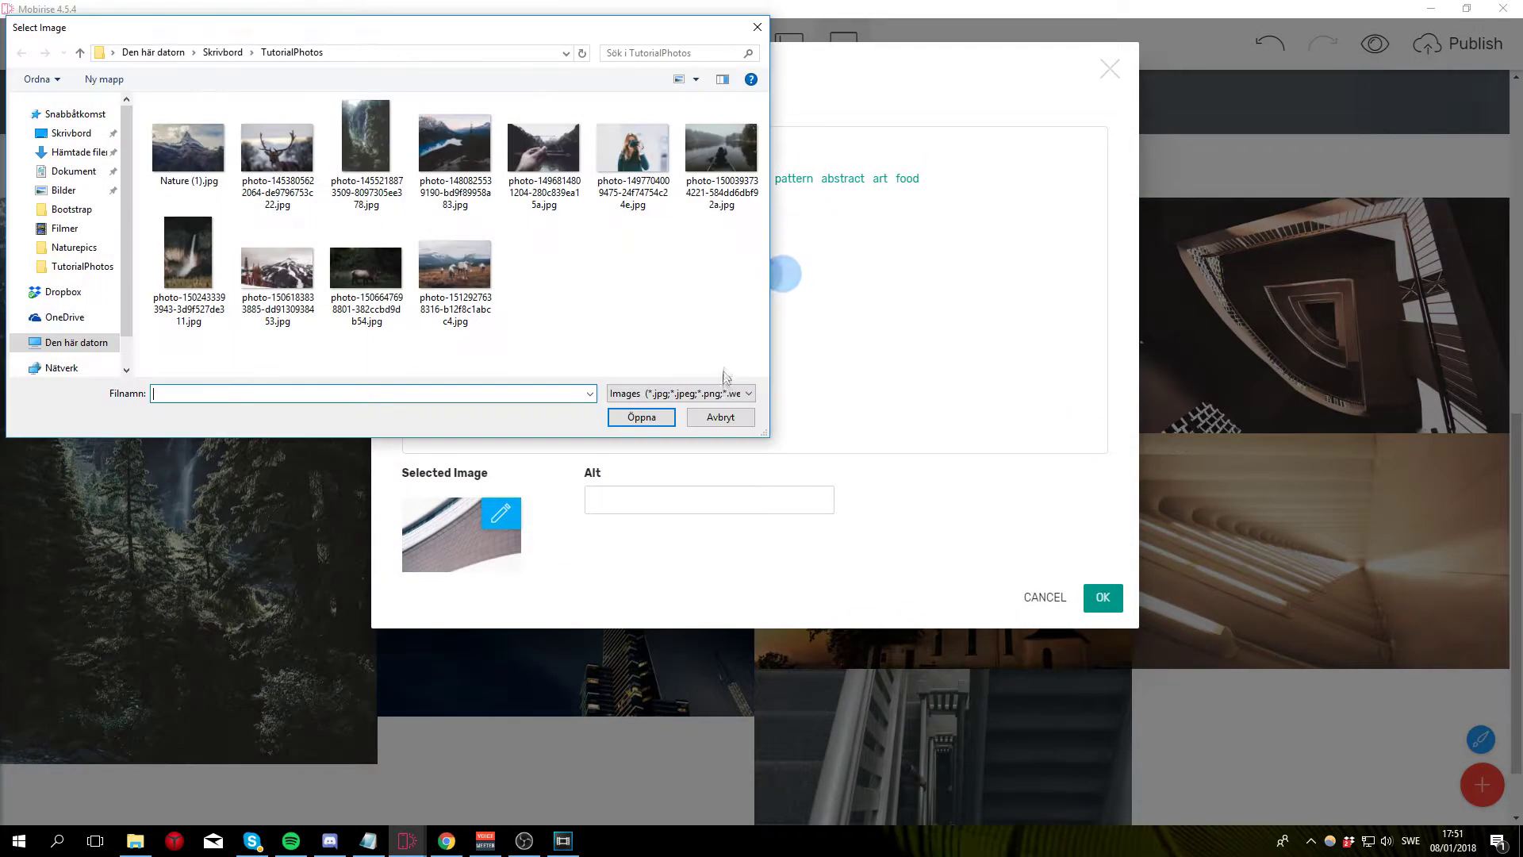
click(306, 186)
click(641, 416)
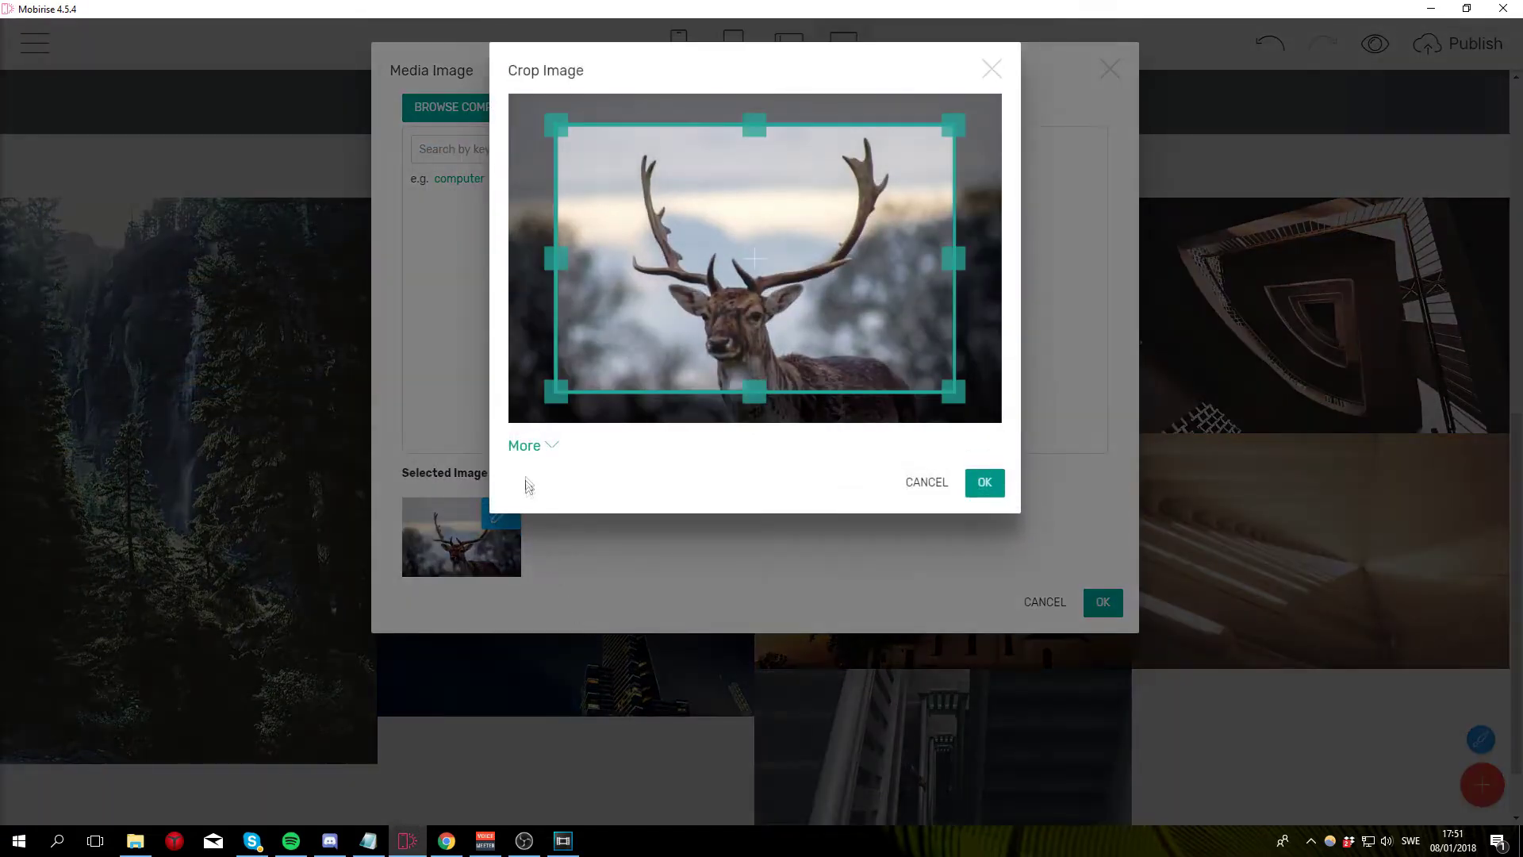
Step: Crop the deer photo at 4:3 to fill the frame and place it in the third tile
click(525, 446)
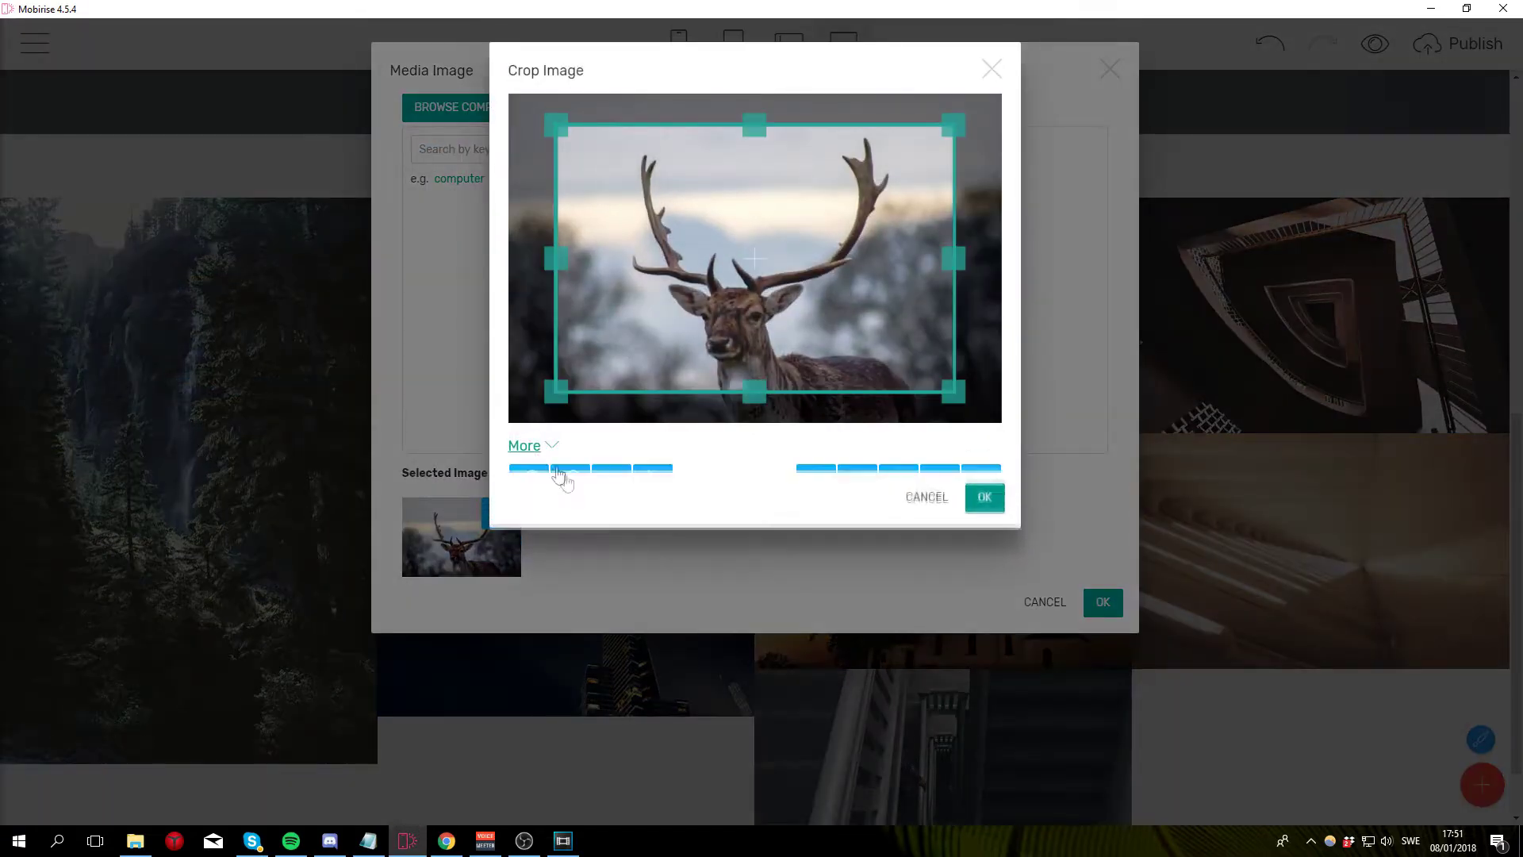
drag(924, 388, 1008, 553)
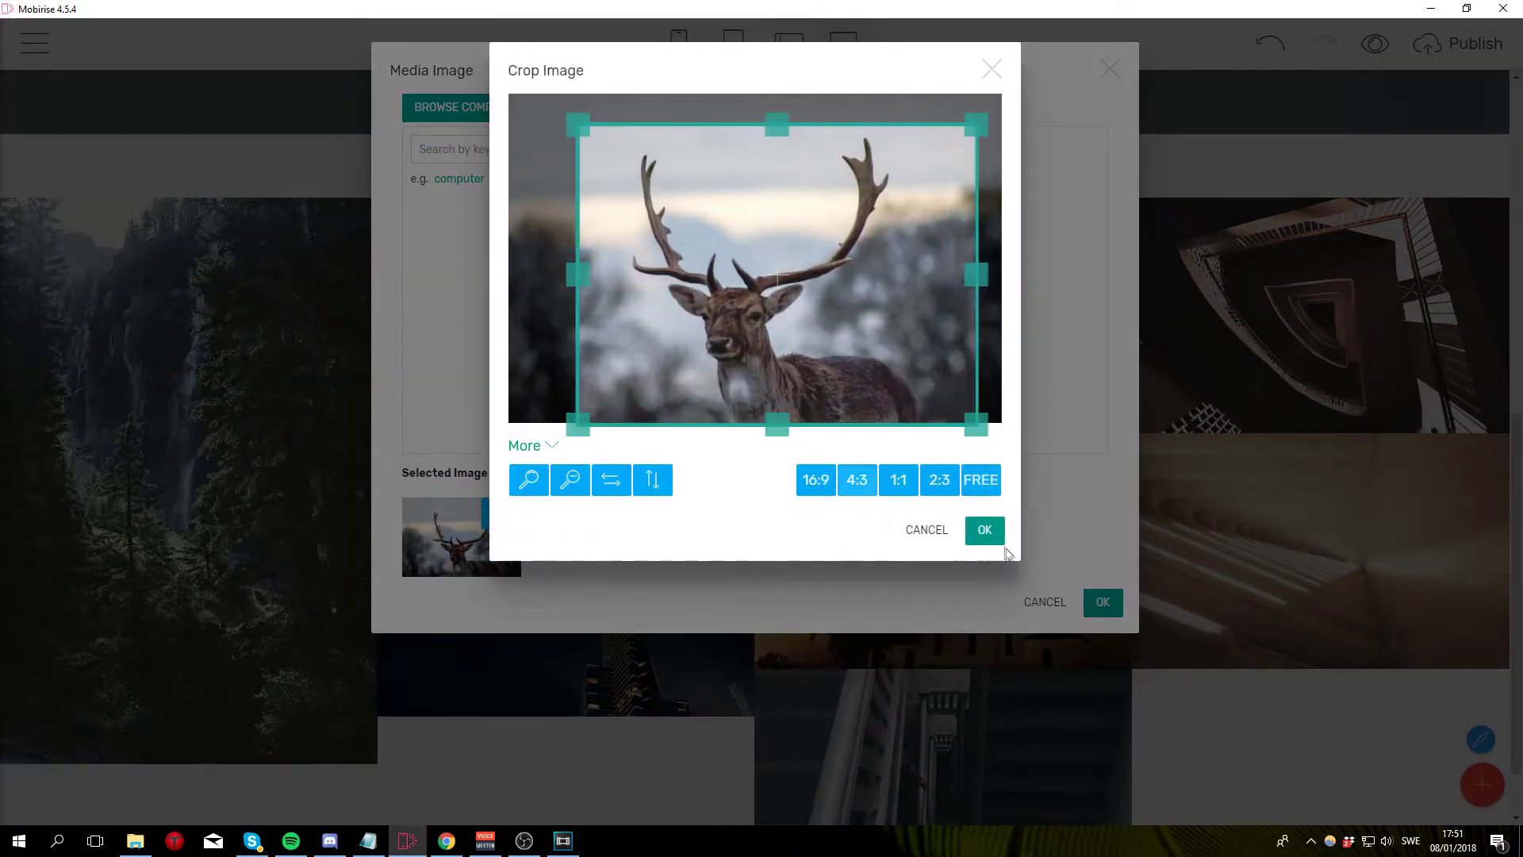
drag(579, 125, 479, 57)
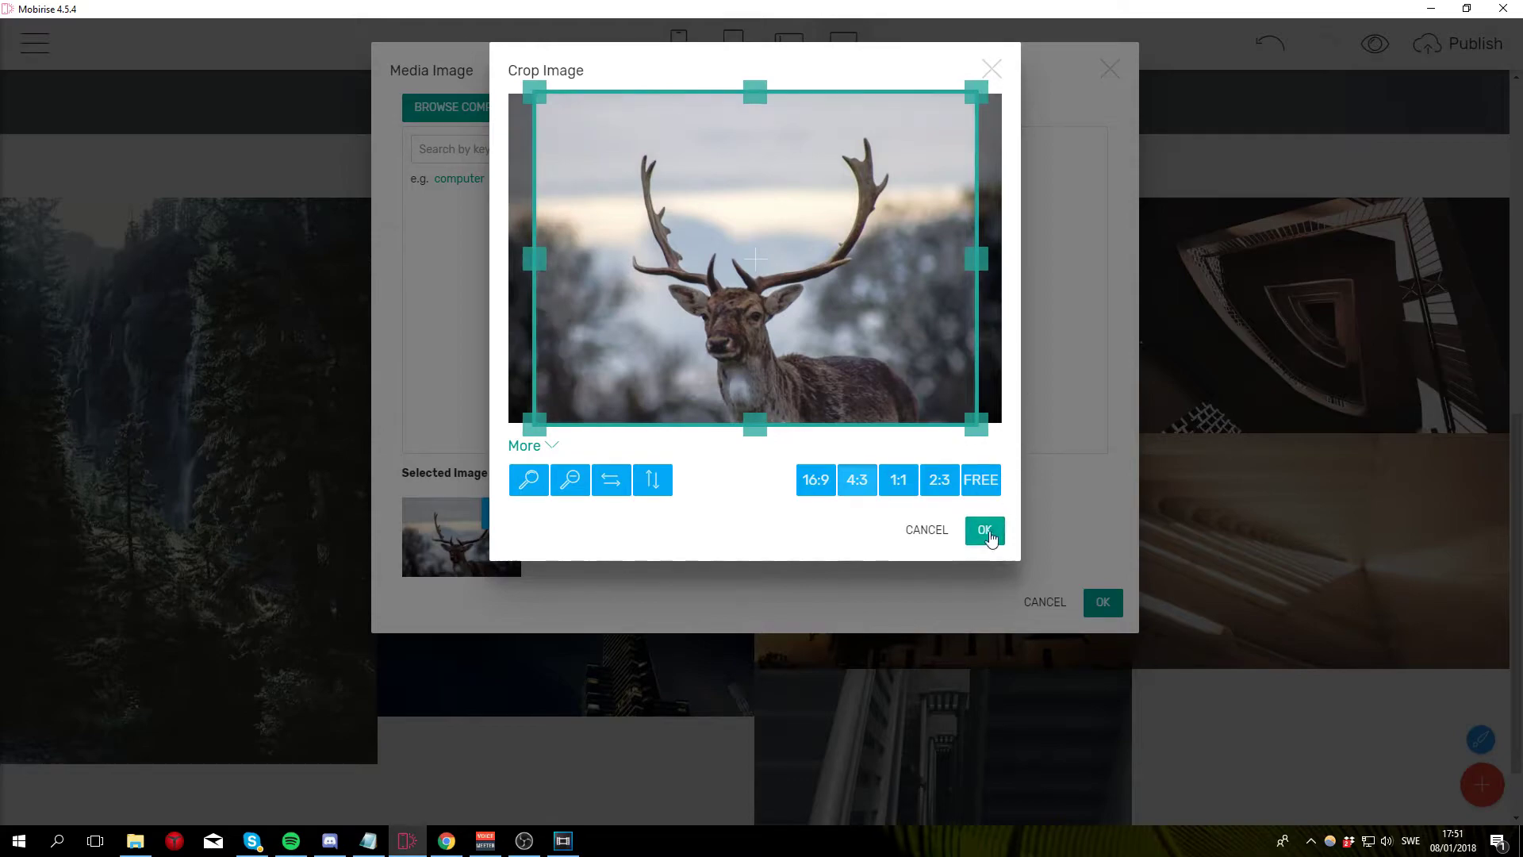
click(988, 533)
click(1105, 606)
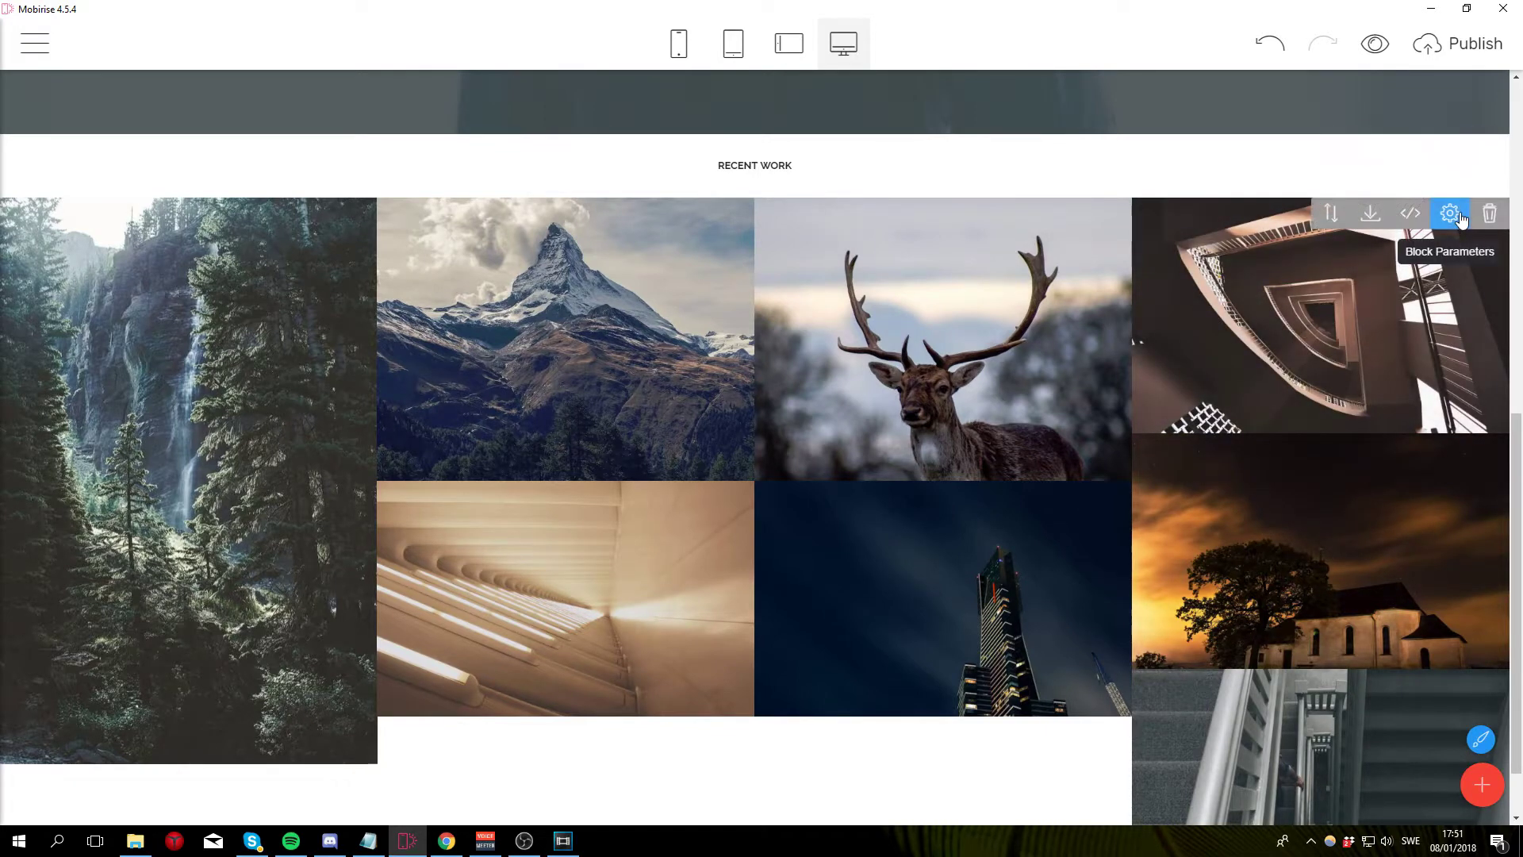
click(1462, 218)
Step: Load the waterfall photo in place of the spiral staircase image
drag(1343, 533, 1366, 537)
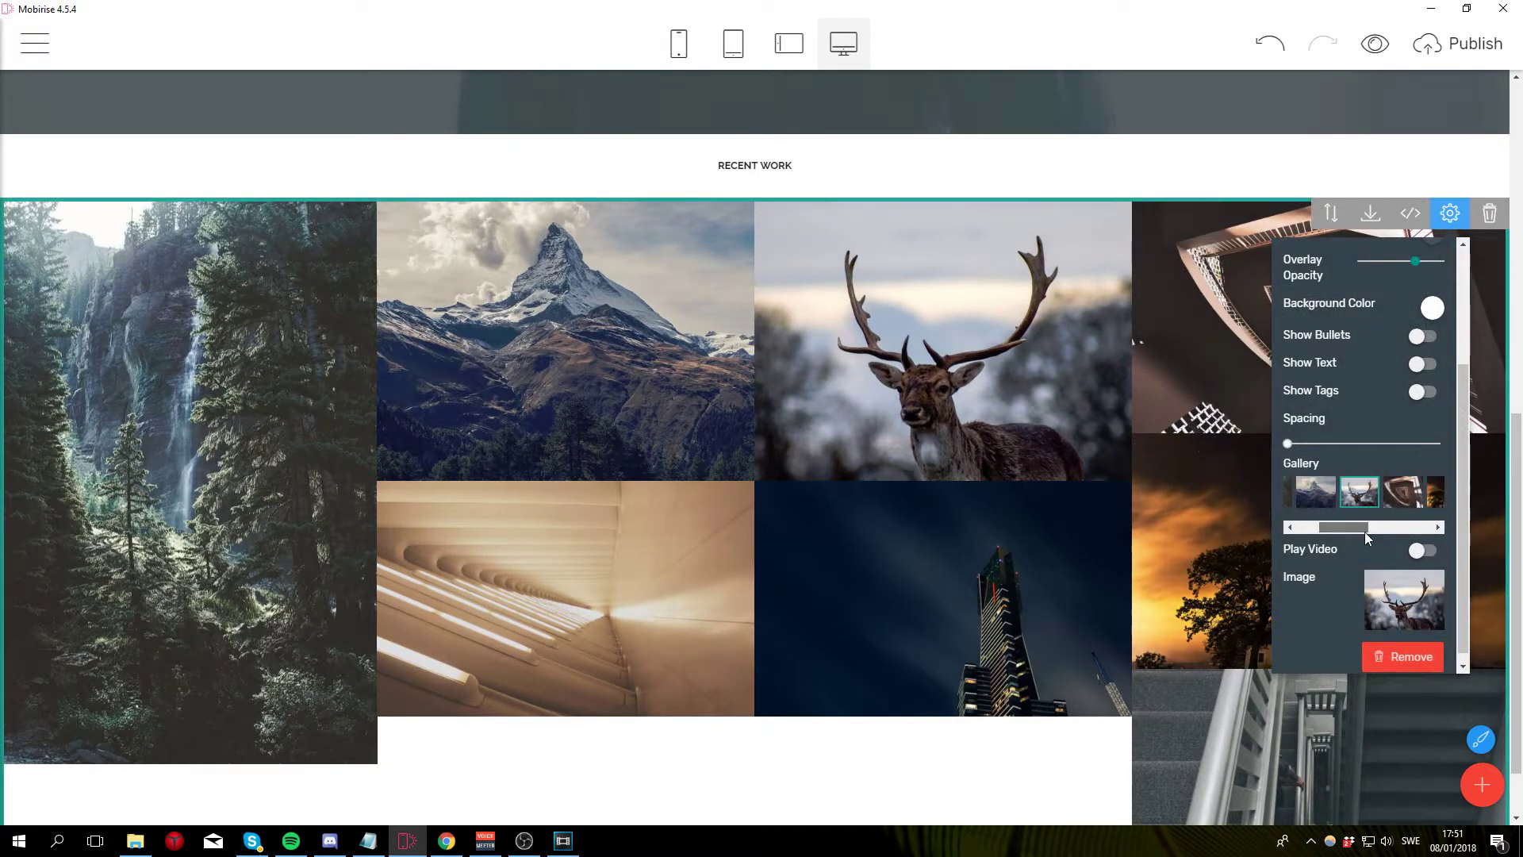
click(1410, 508)
click(1405, 604)
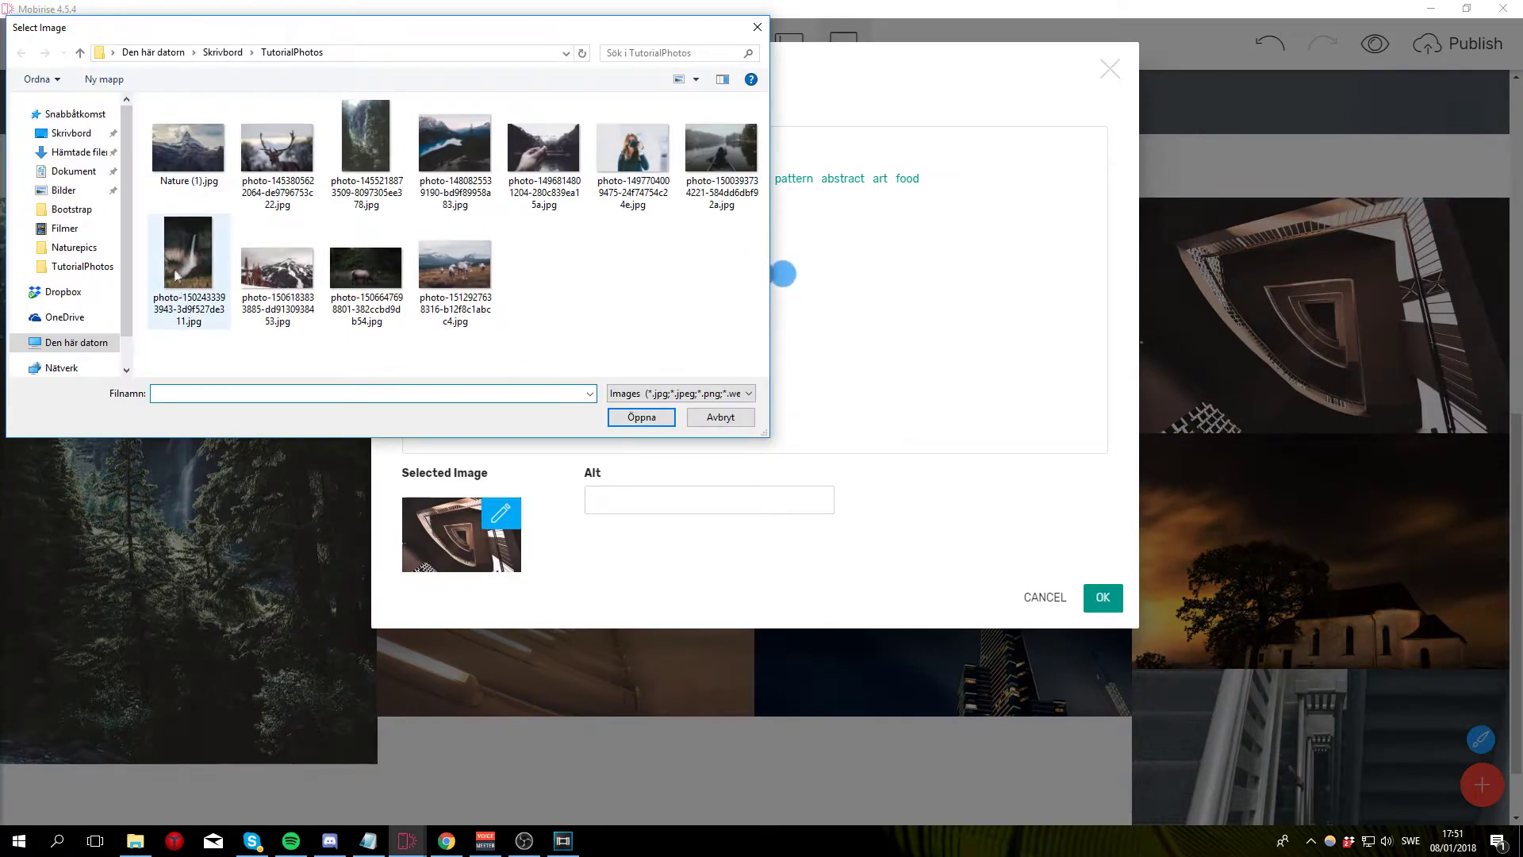
click(188, 262)
click(668, 420)
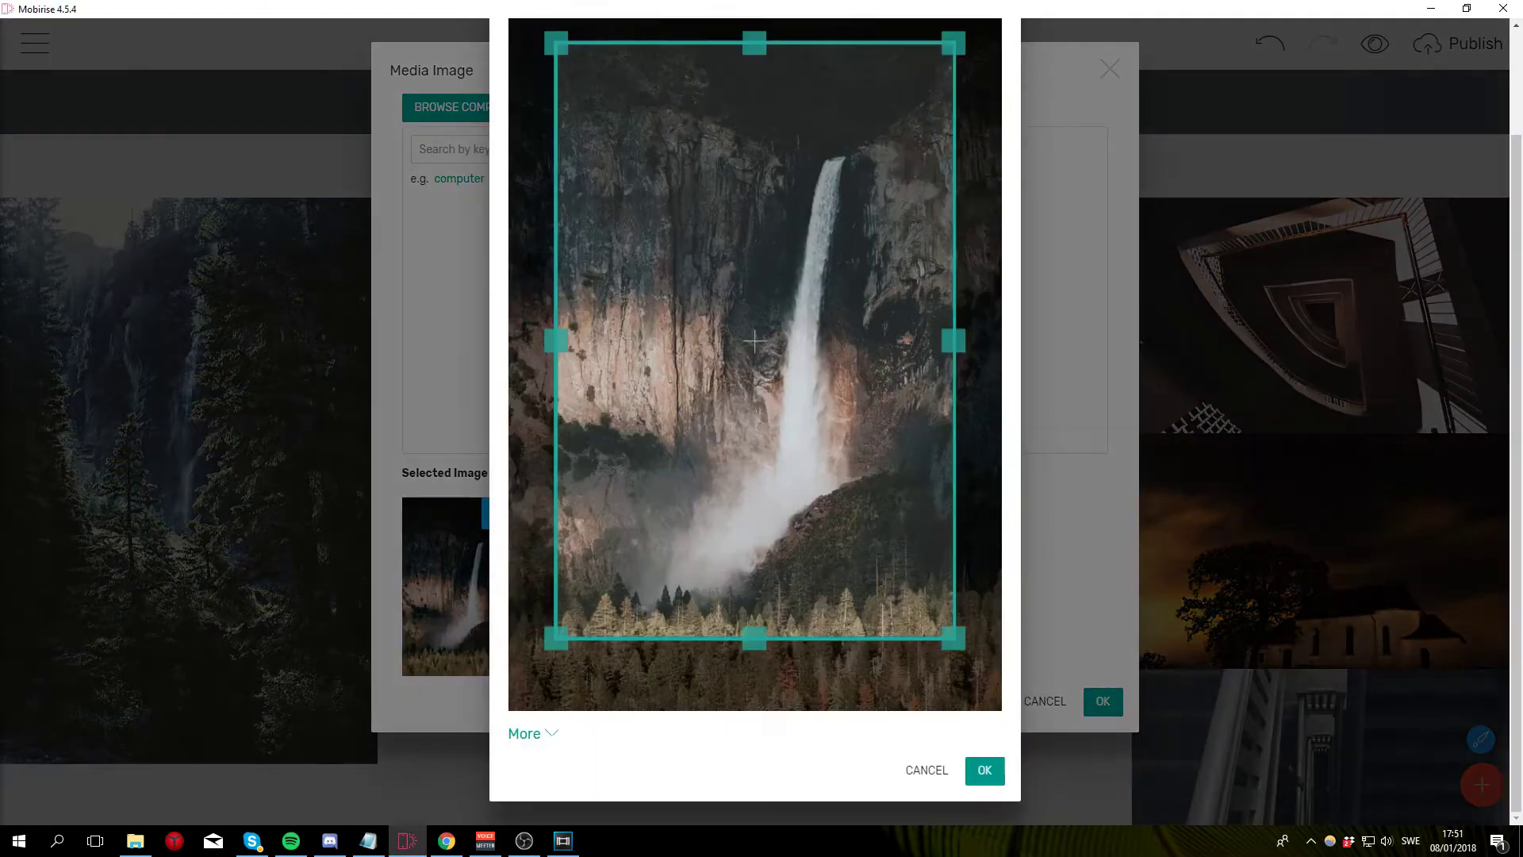
Step: Crop the waterfall to a tall 2:3 portrait and place it in the fourth tile
click(528, 733)
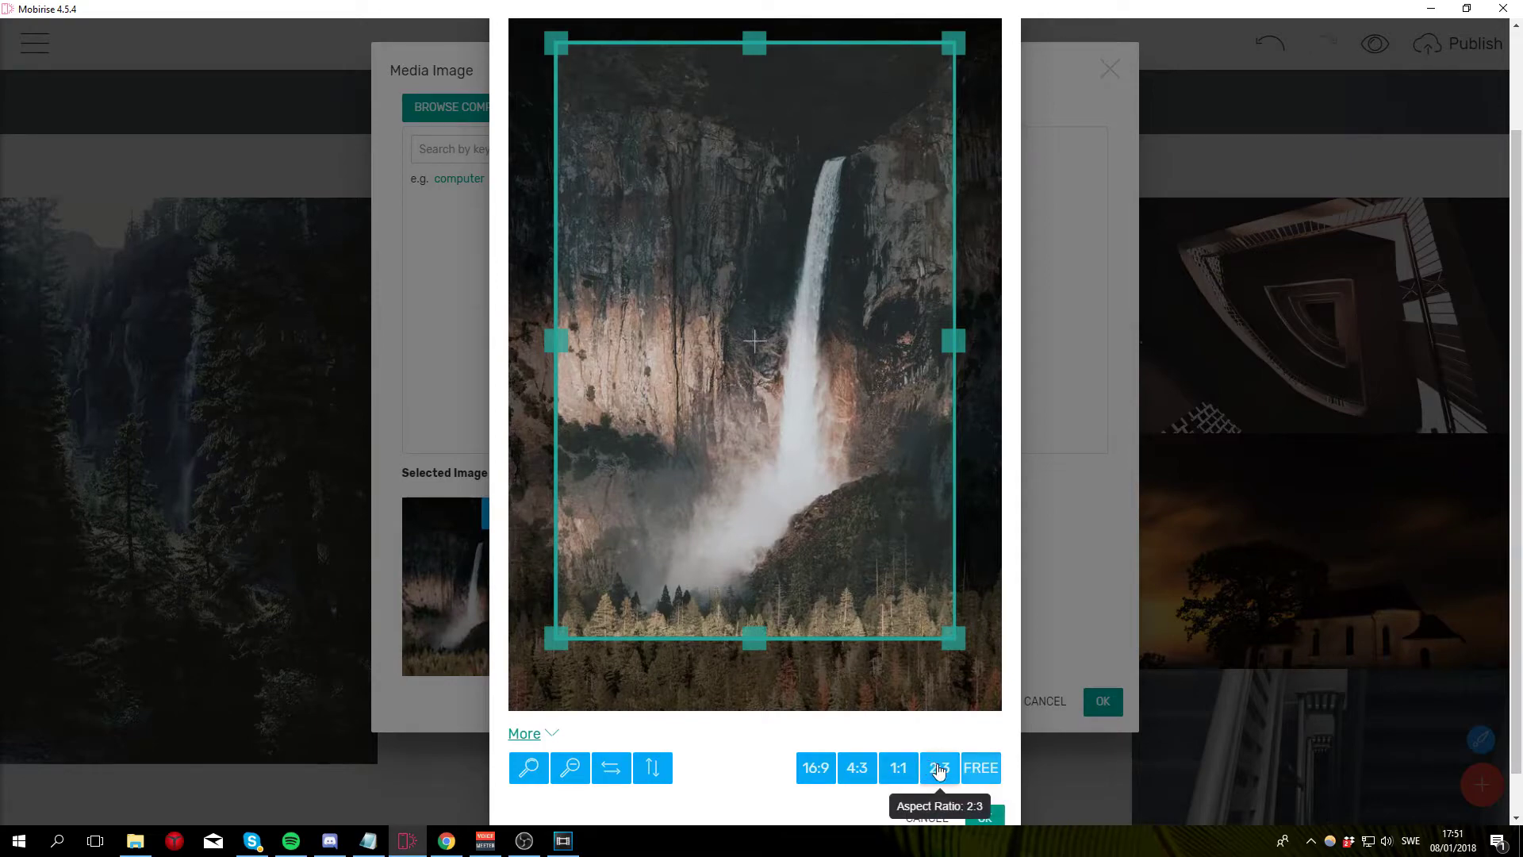
drag(944, 646, 1102, 851)
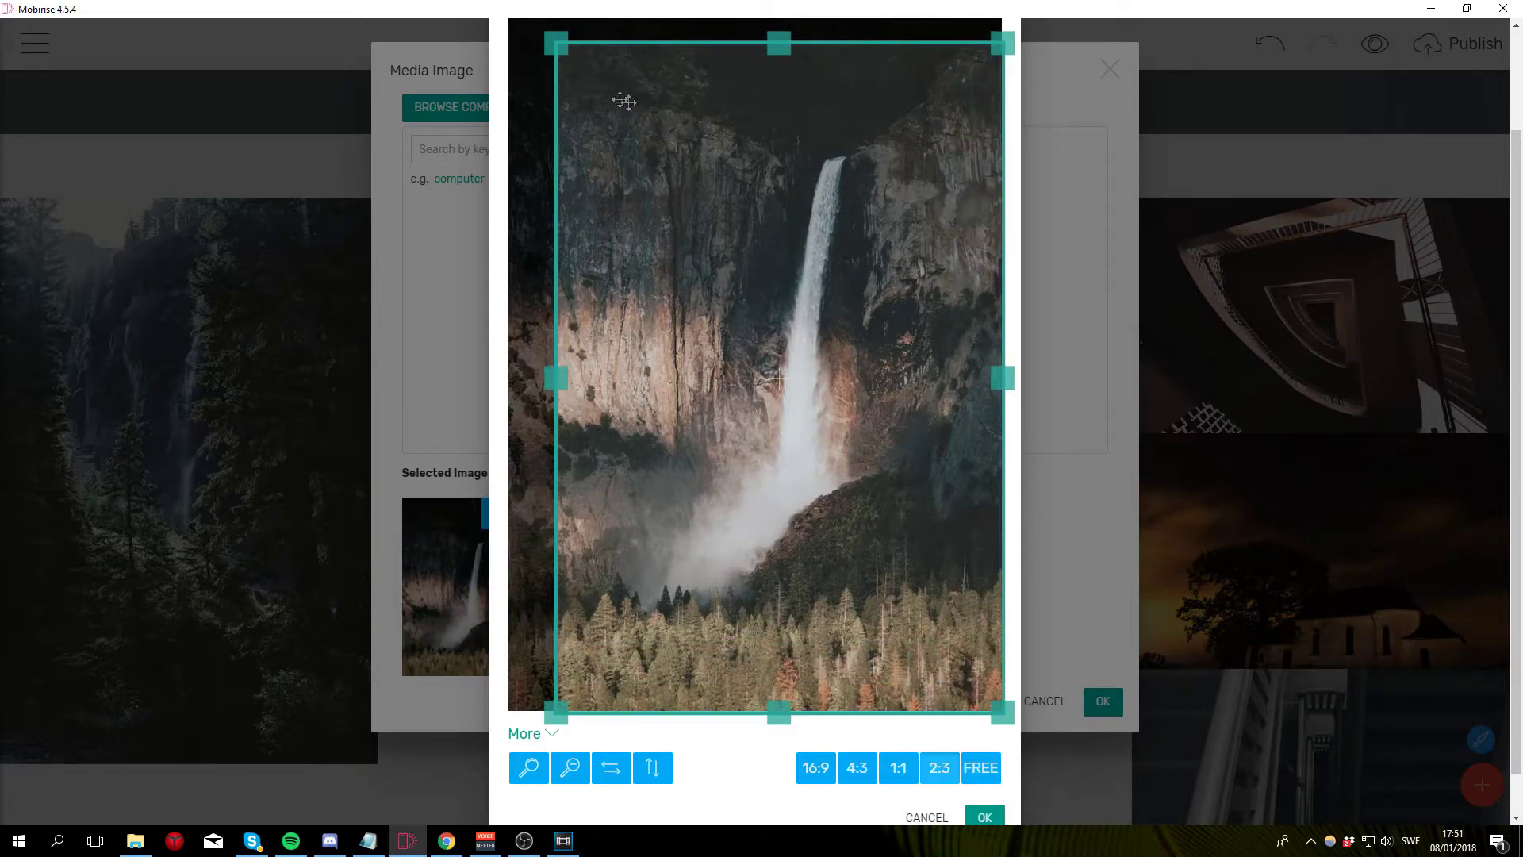
scroll(1158, 370, up, 1)
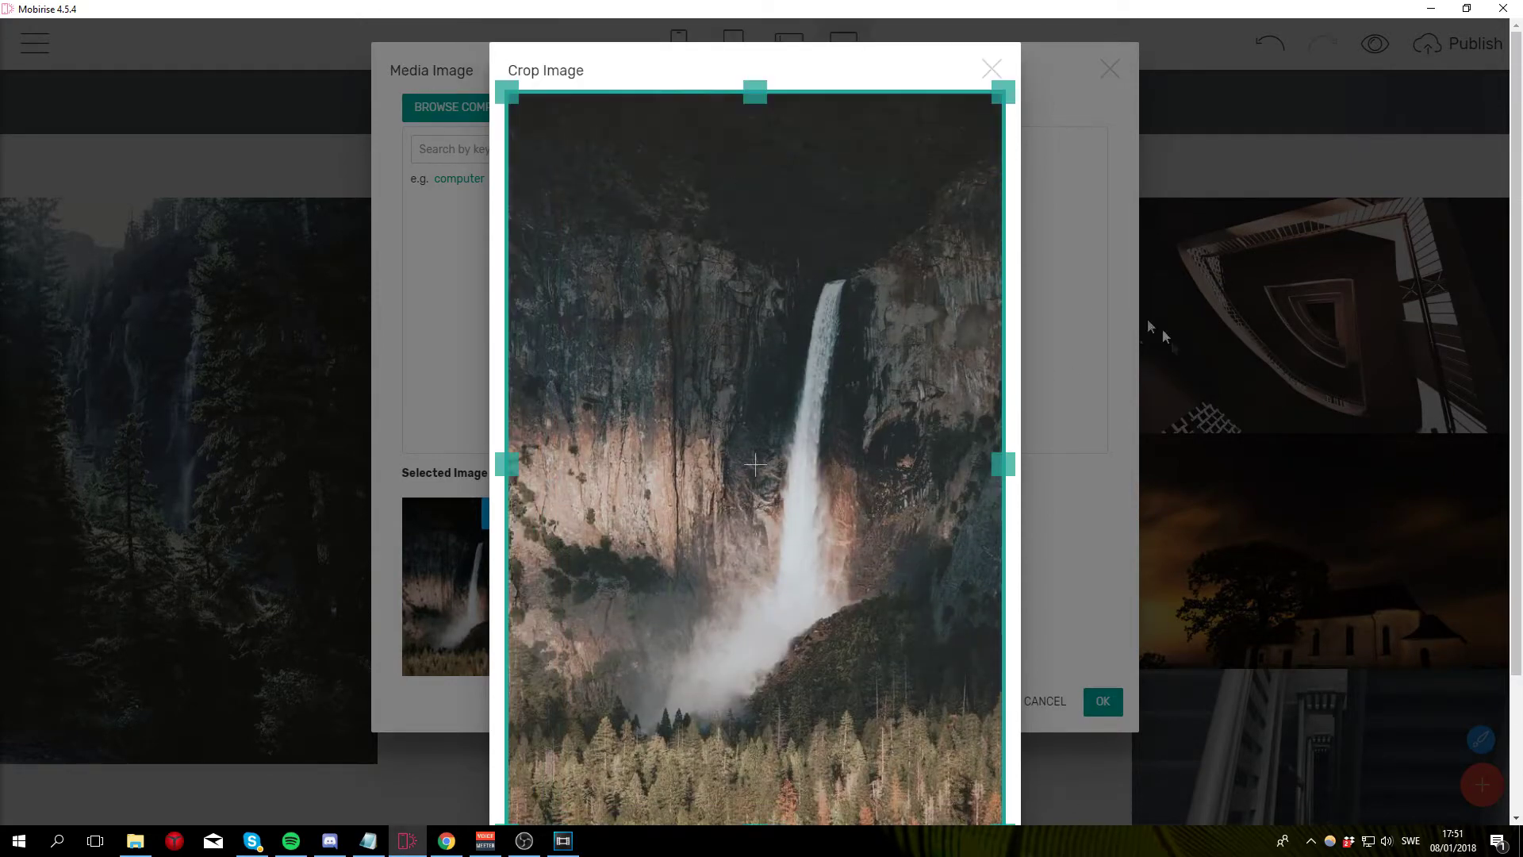
scroll(1147, 318, down, 2)
click(984, 776)
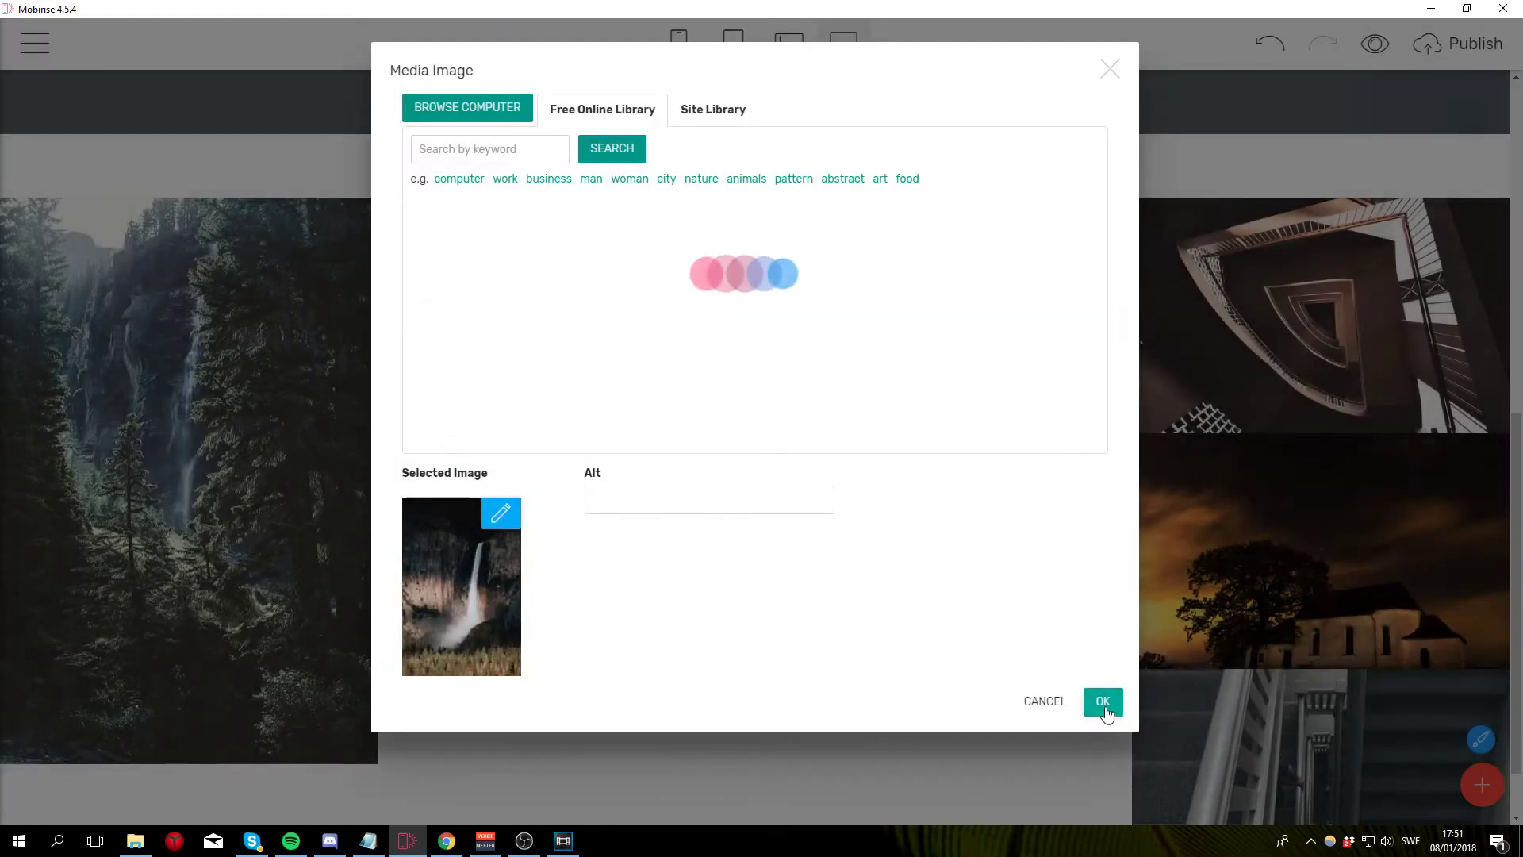
click(1102, 702)
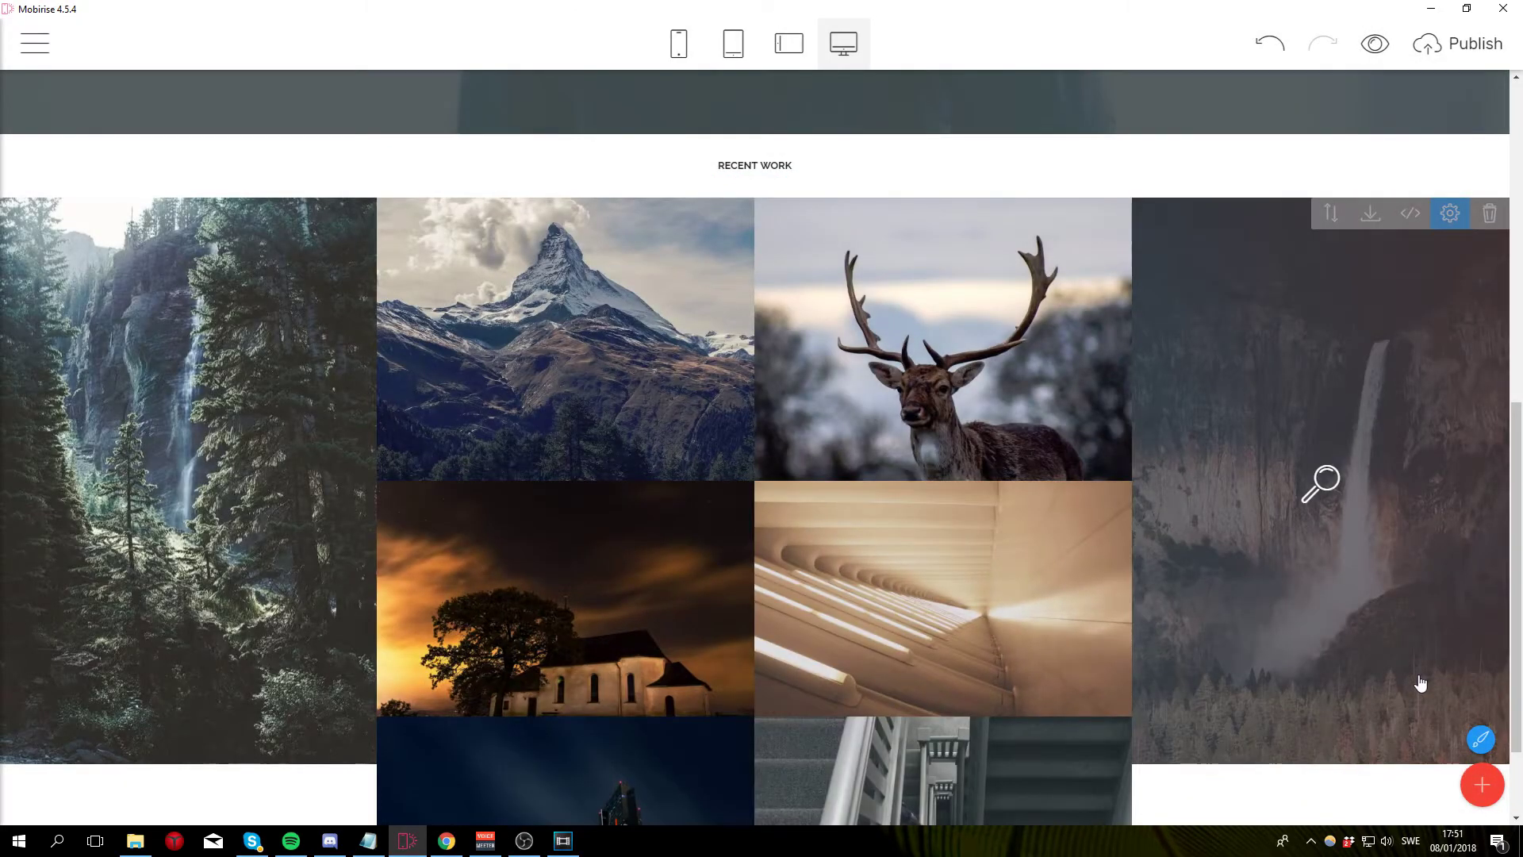
Step: Start swapping the next RECENT WORK photo through the gallery's Block Parameters
scroll(1420, 684, down, 2)
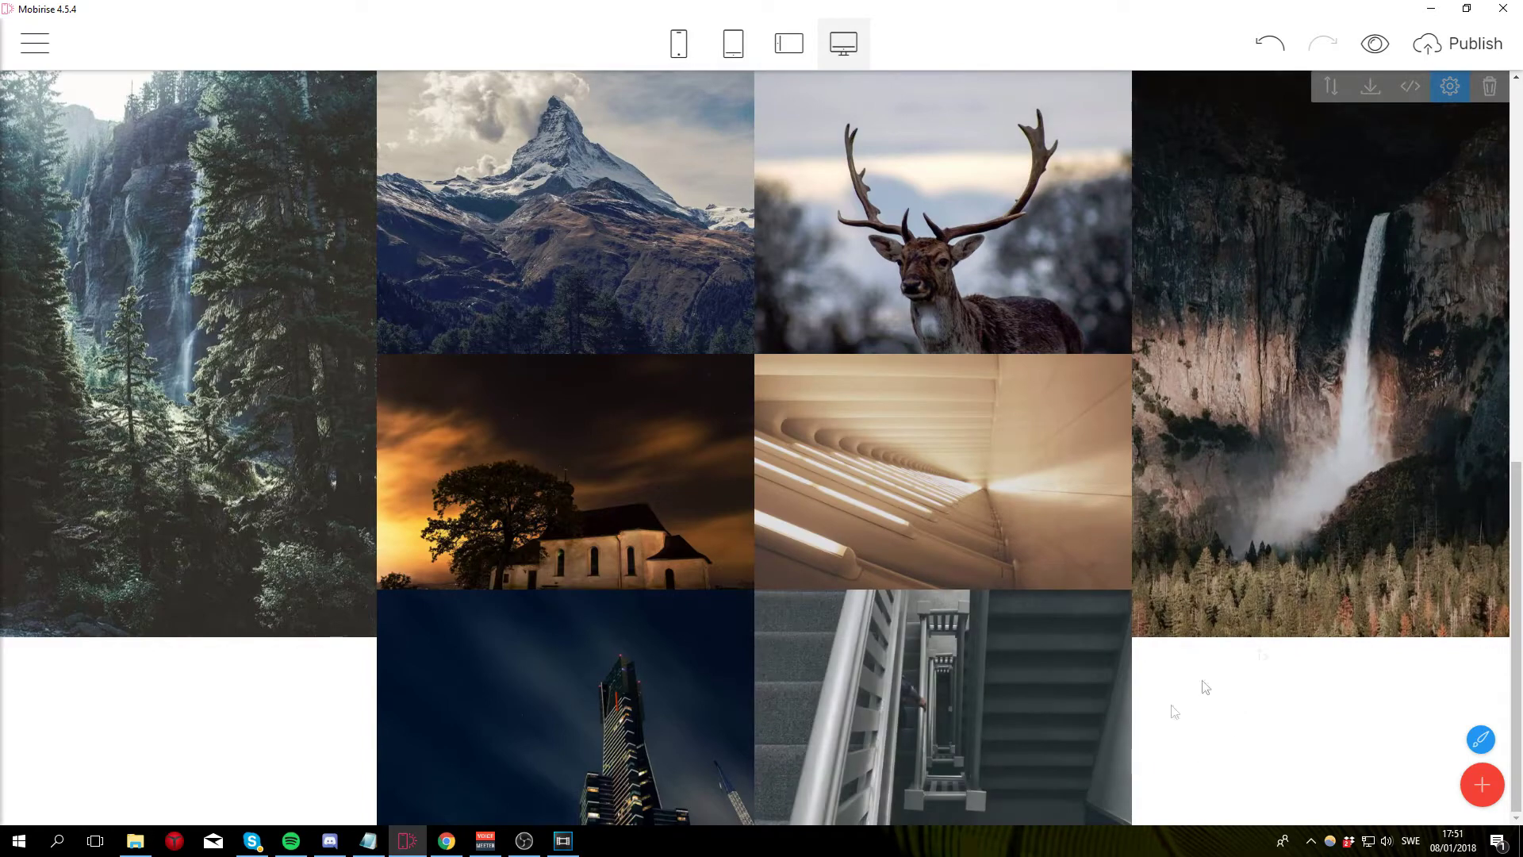
click(1462, 102)
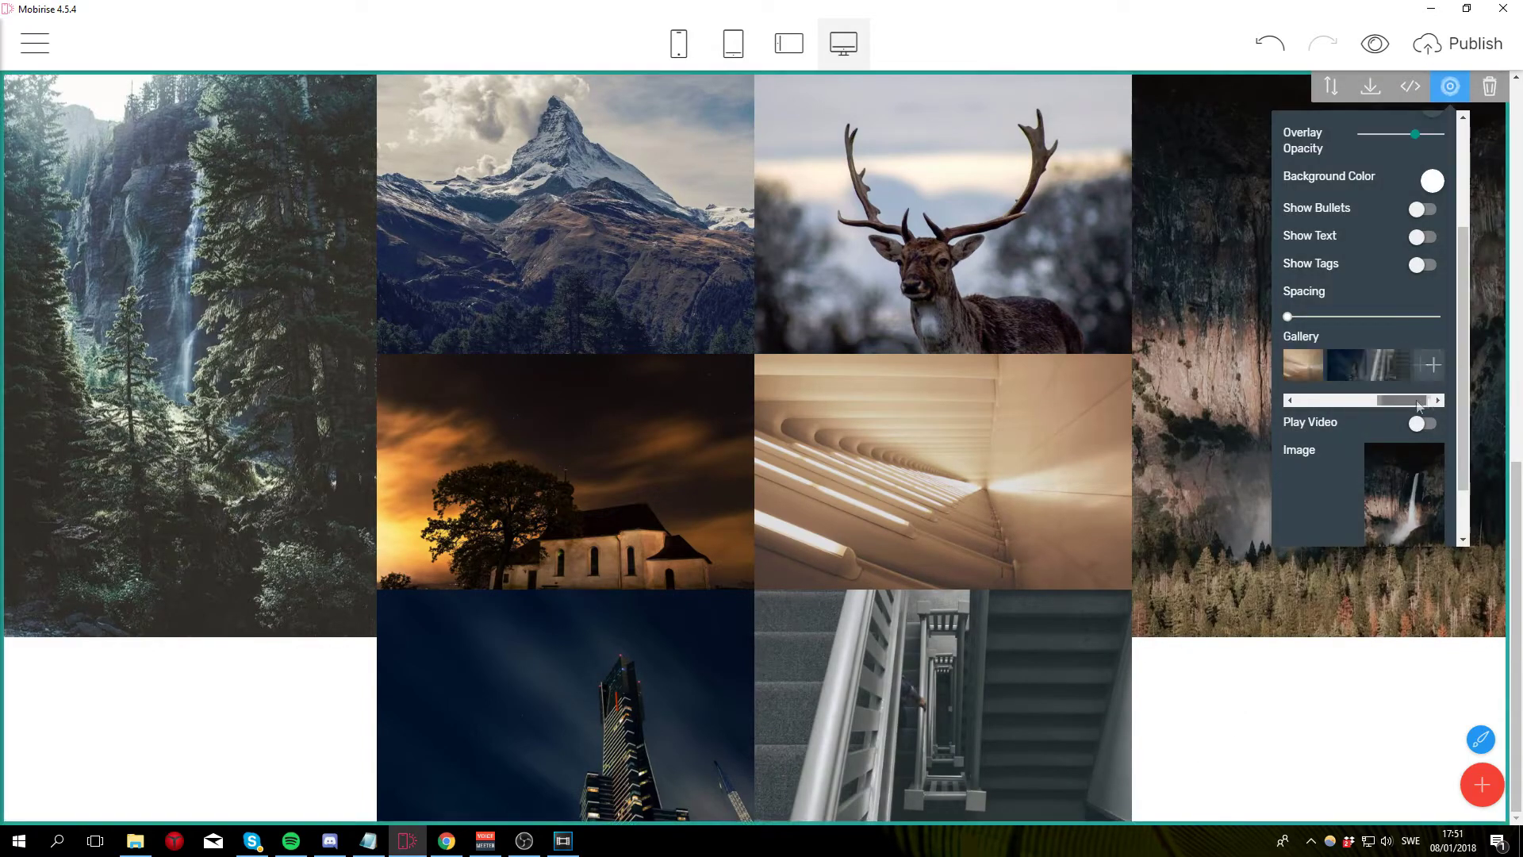
click(1401, 504)
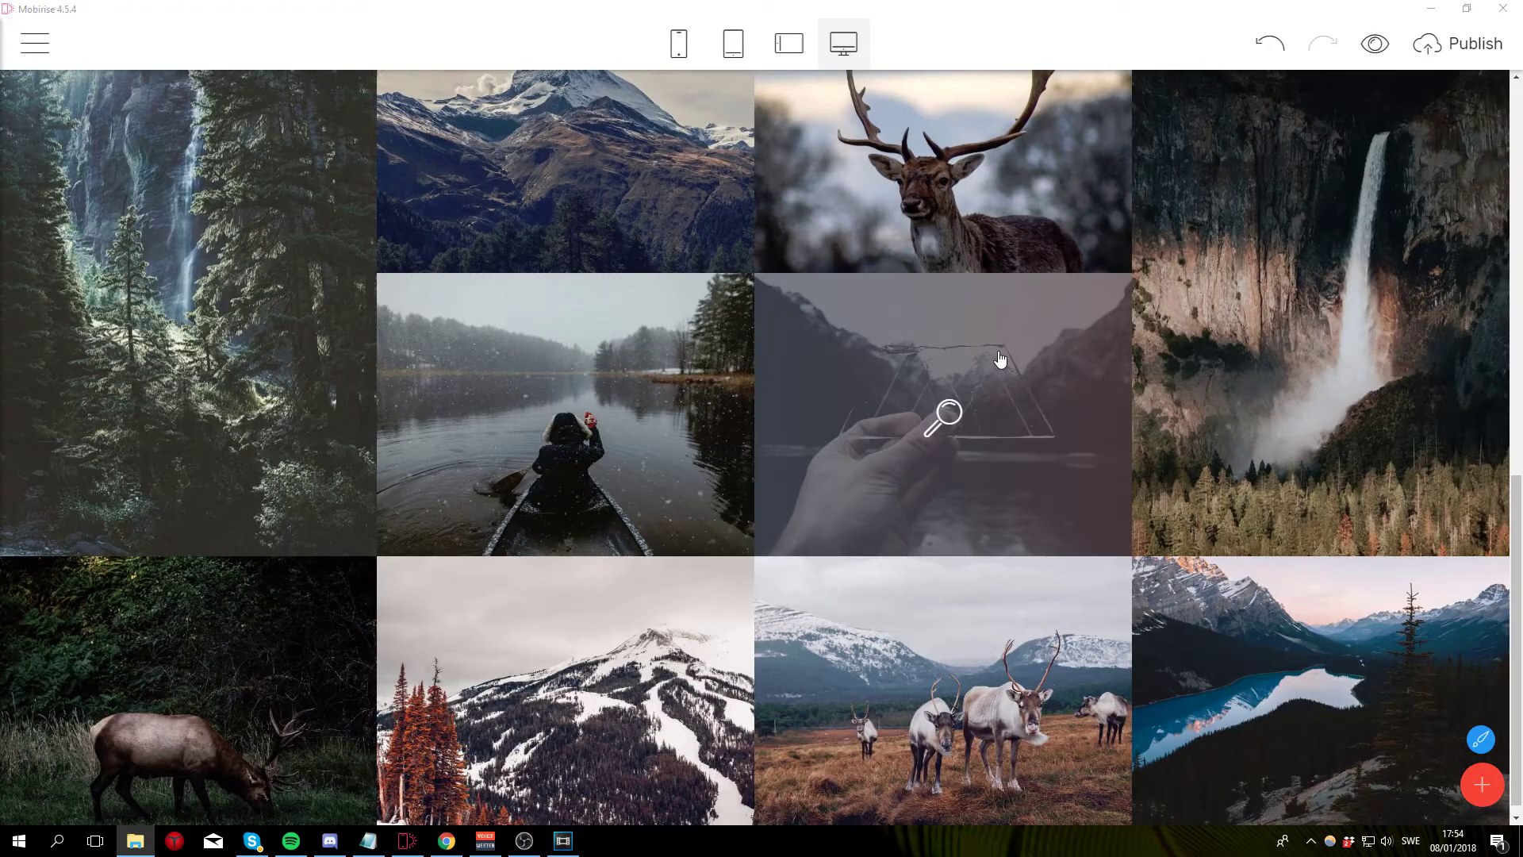
scroll(1001, 361, up, 3)
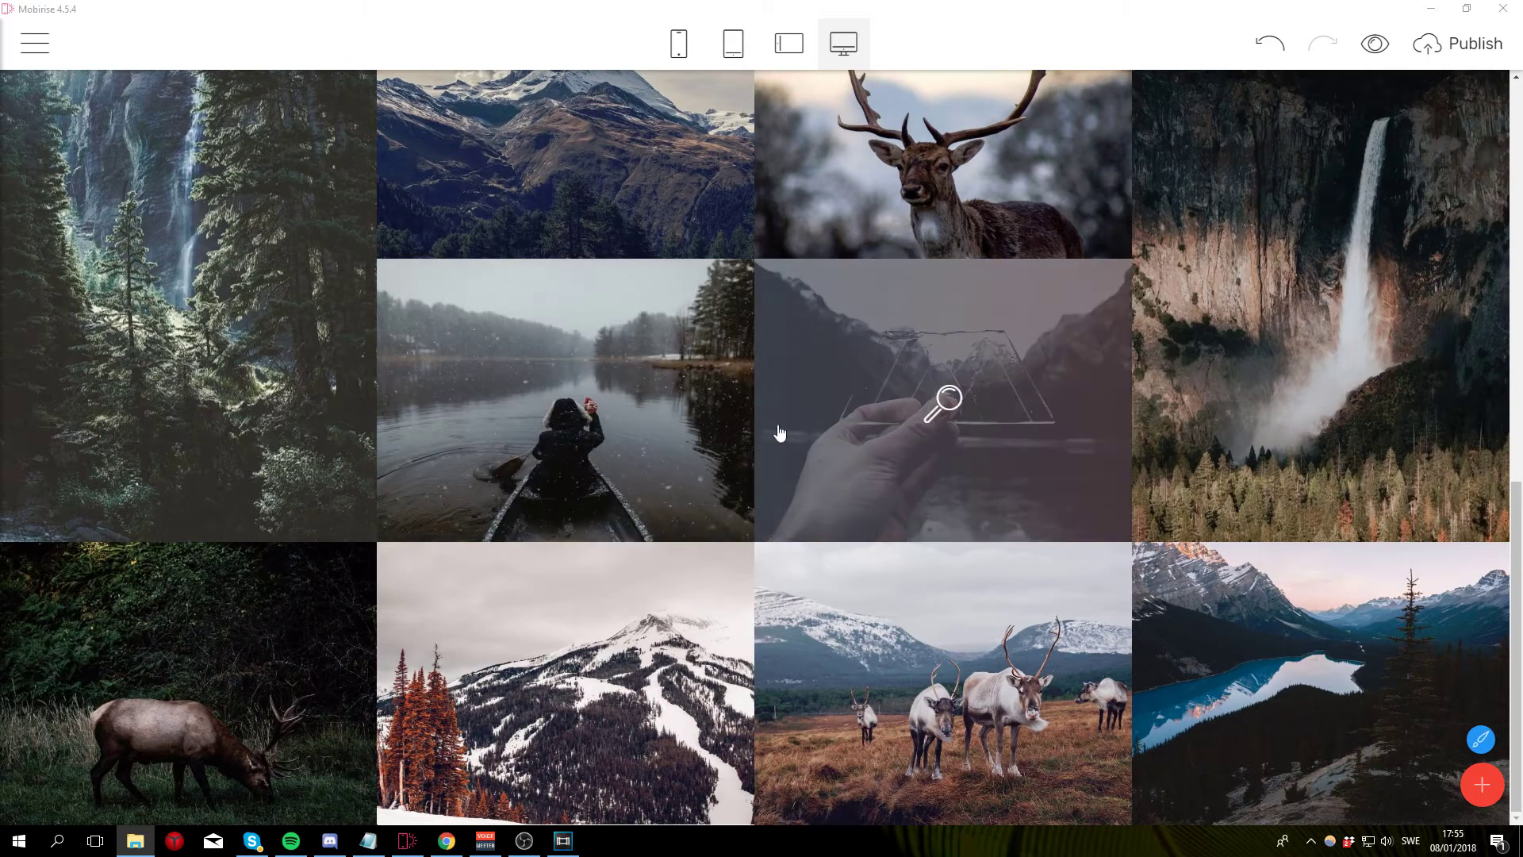
scroll(920, 417, up, 2)
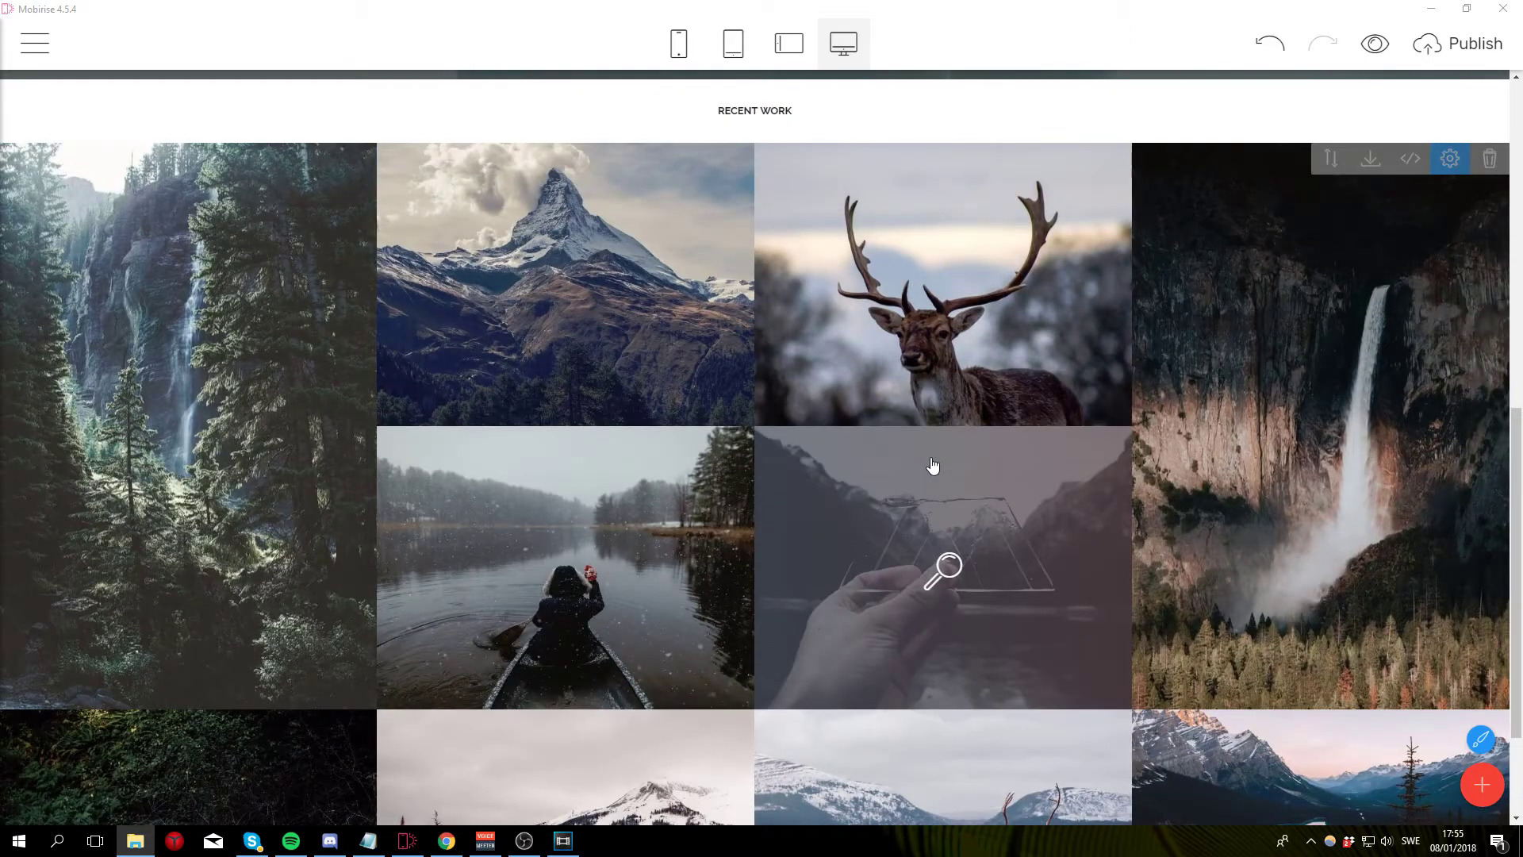